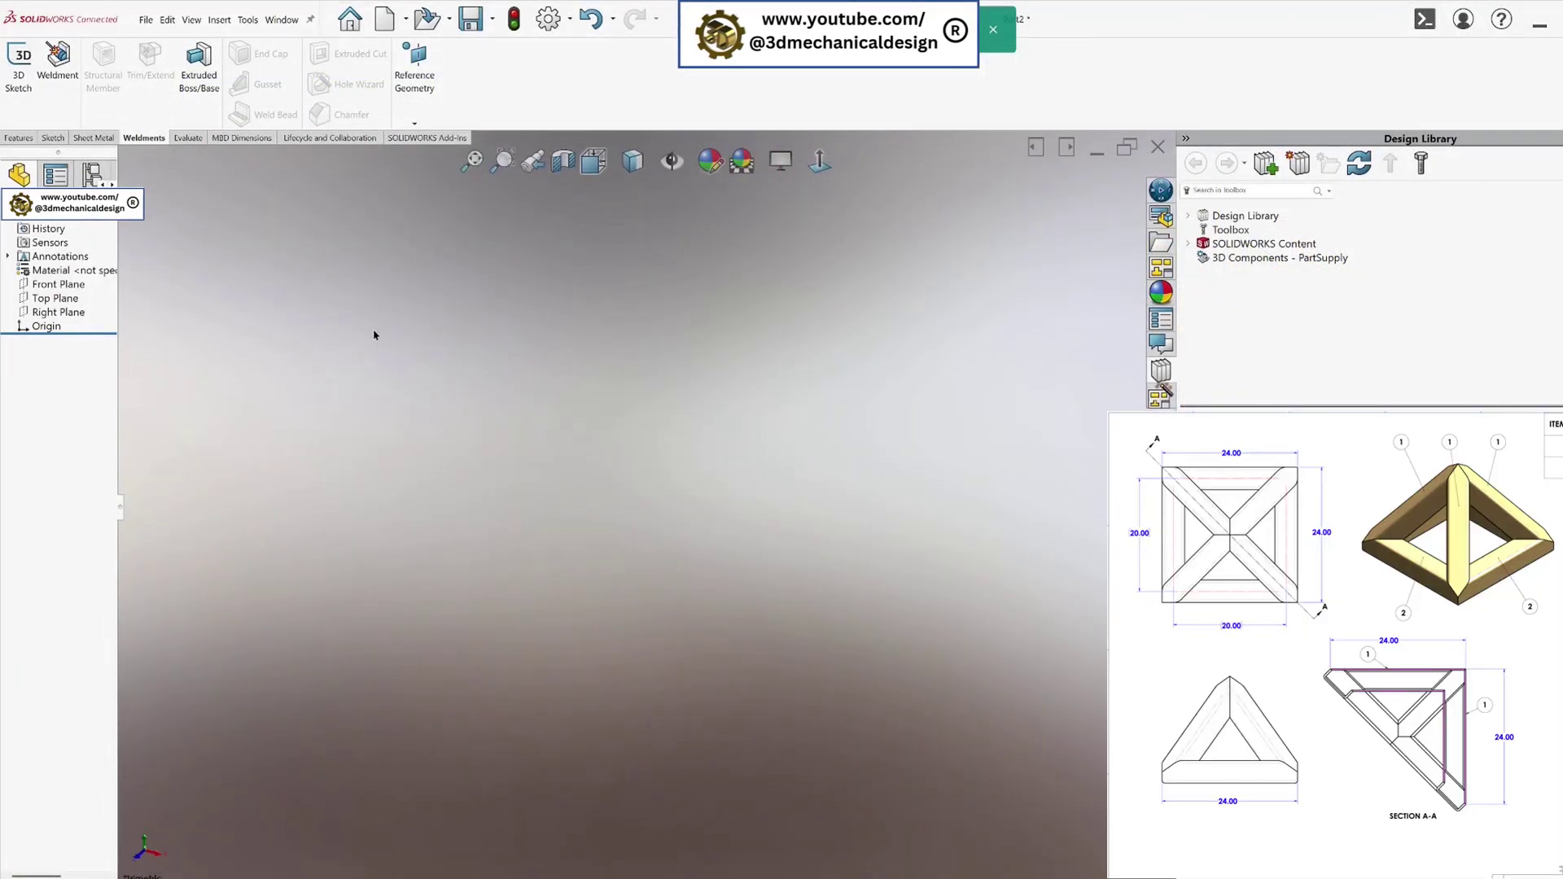
Start a new sketch on the Top Plane, viewed normal to it
{"action": "left_click", "coordinate": [55, 298]}
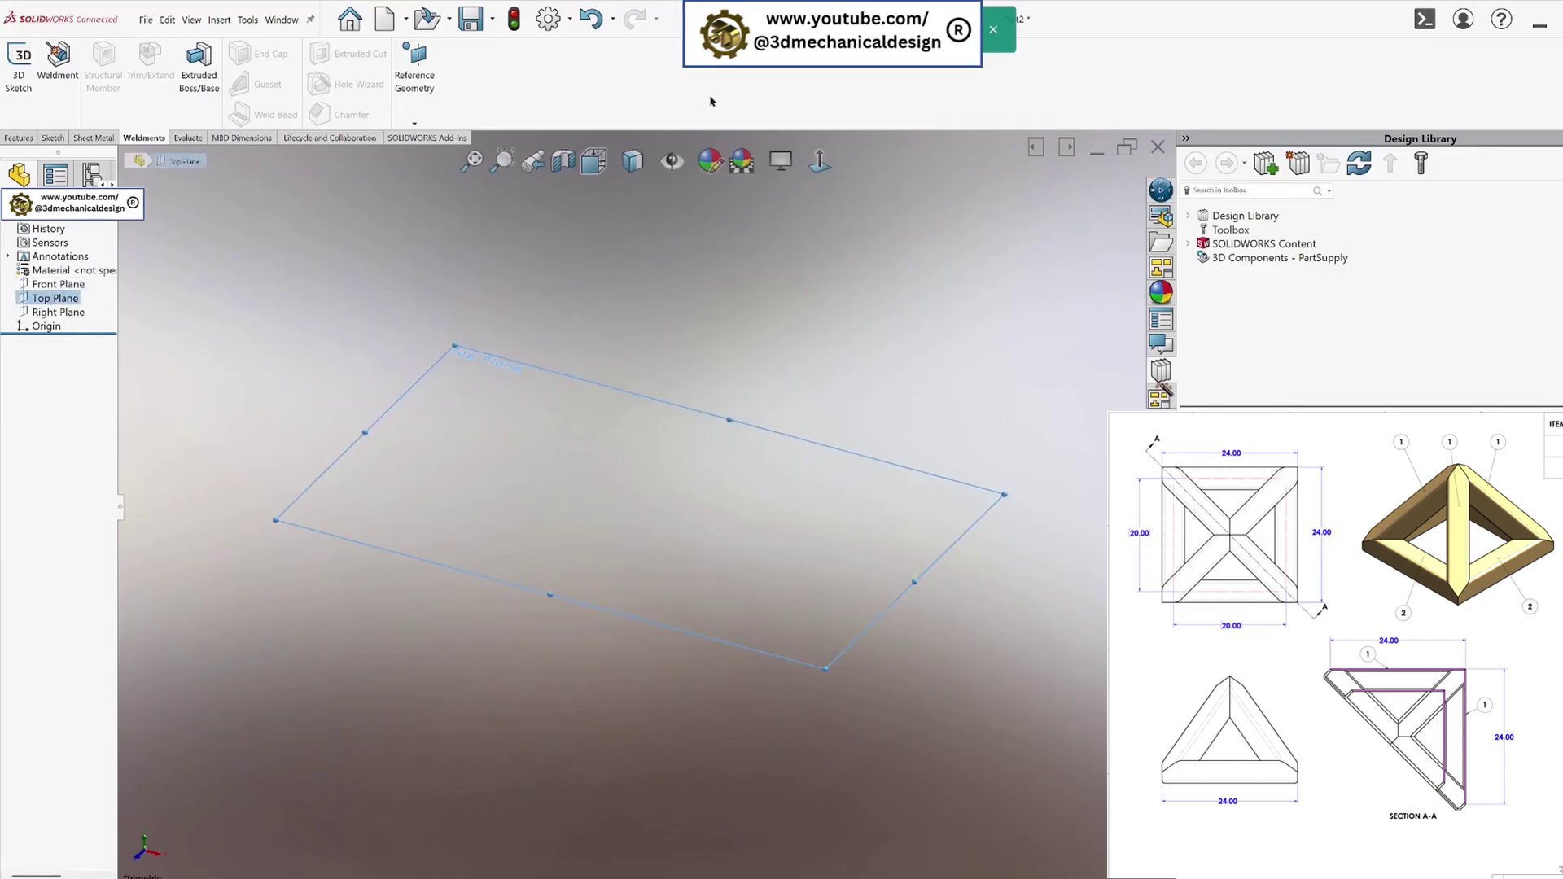
{"action": "left_click", "coordinate": [822, 162]}
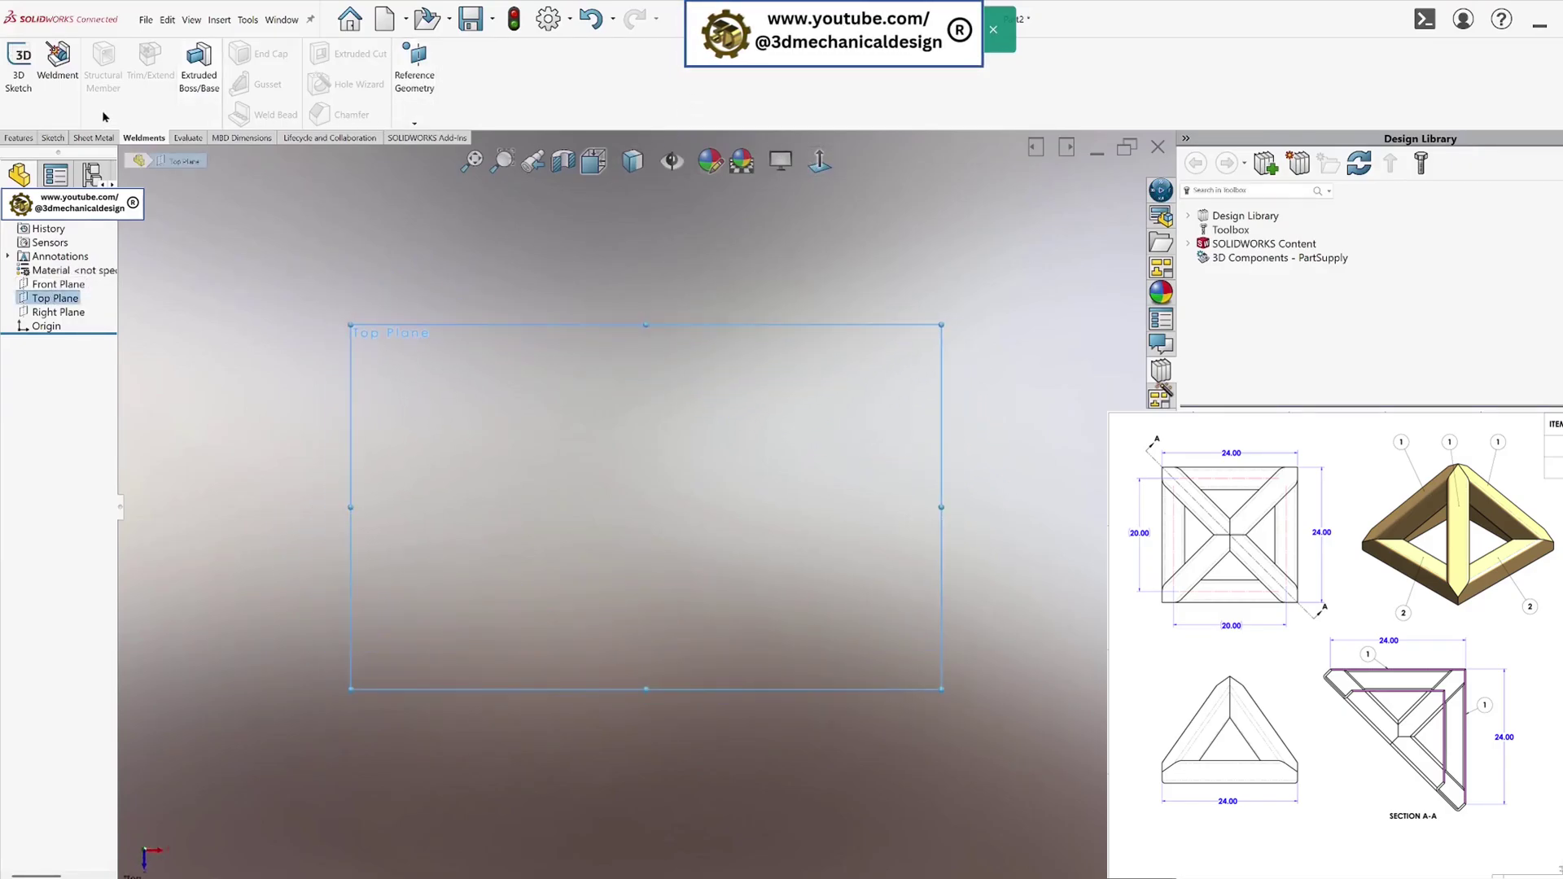
{"action": "left_click", "coordinate": [45, 140]}
{"action": "left_click", "coordinate": [22, 68]}
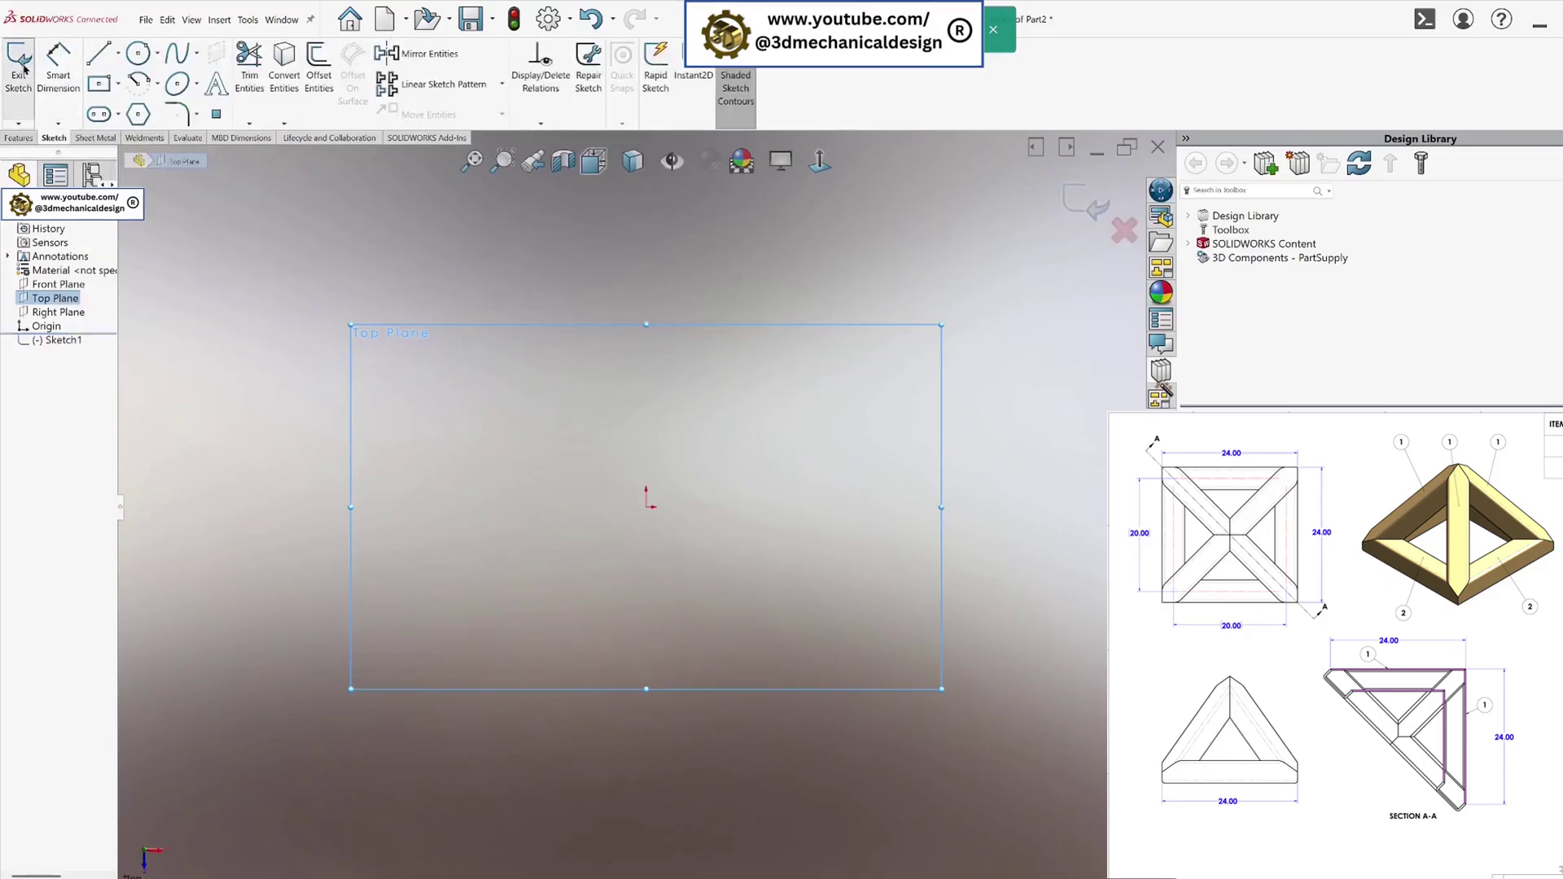
Draw a center rectangle on the origin and make its top and left edges equal
{"action": "left_click", "coordinate": [98, 83]}
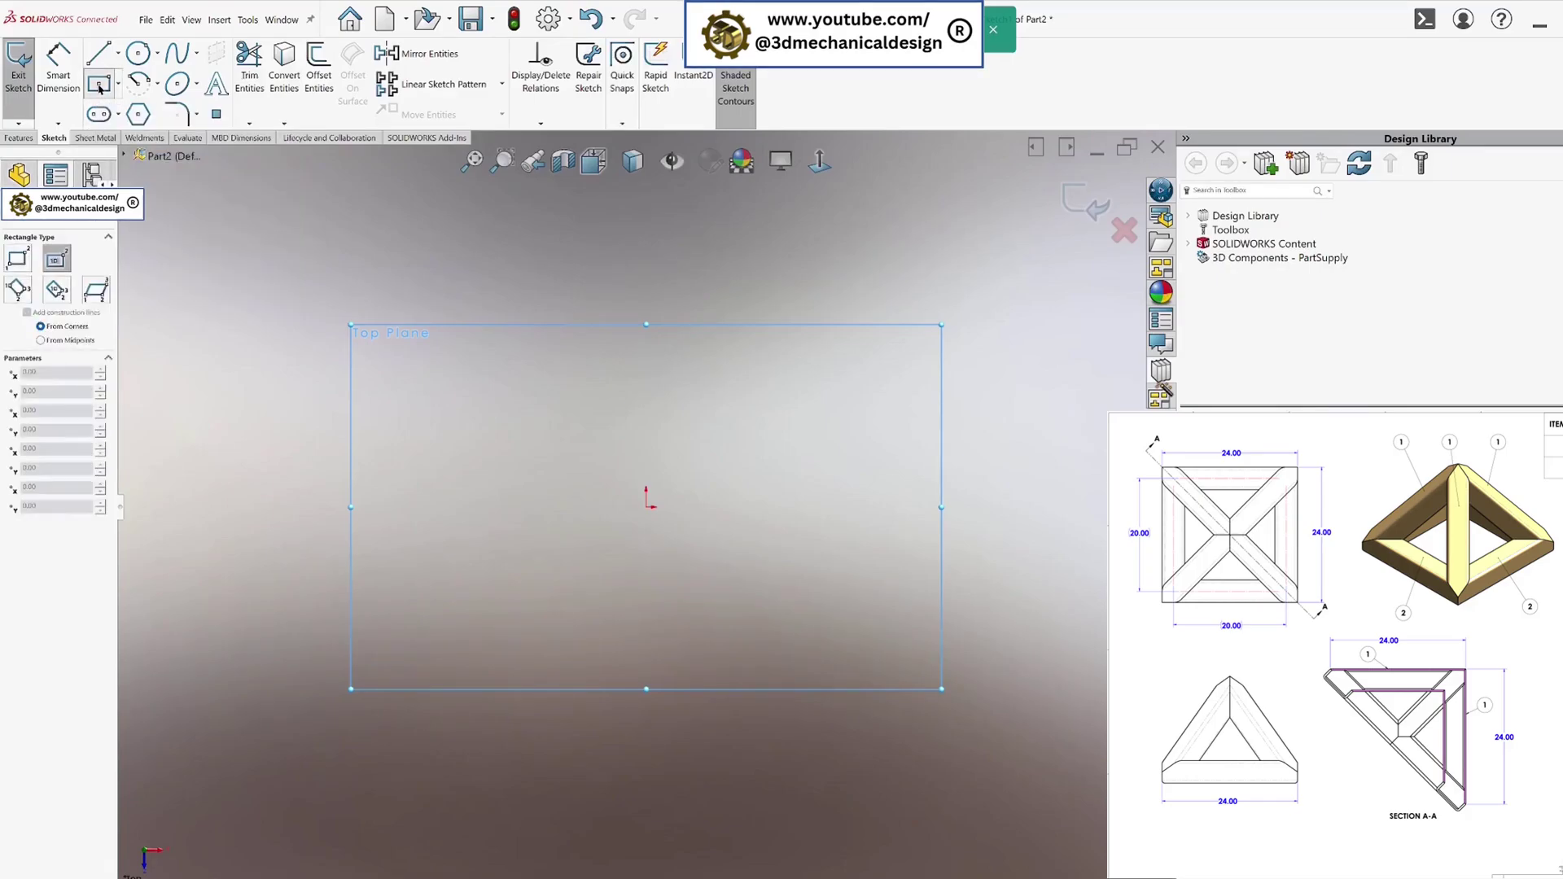
{"action": "left_click", "coordinate": [649, 506]}
{"action": "left_click", "coordinate": [410, 330]}
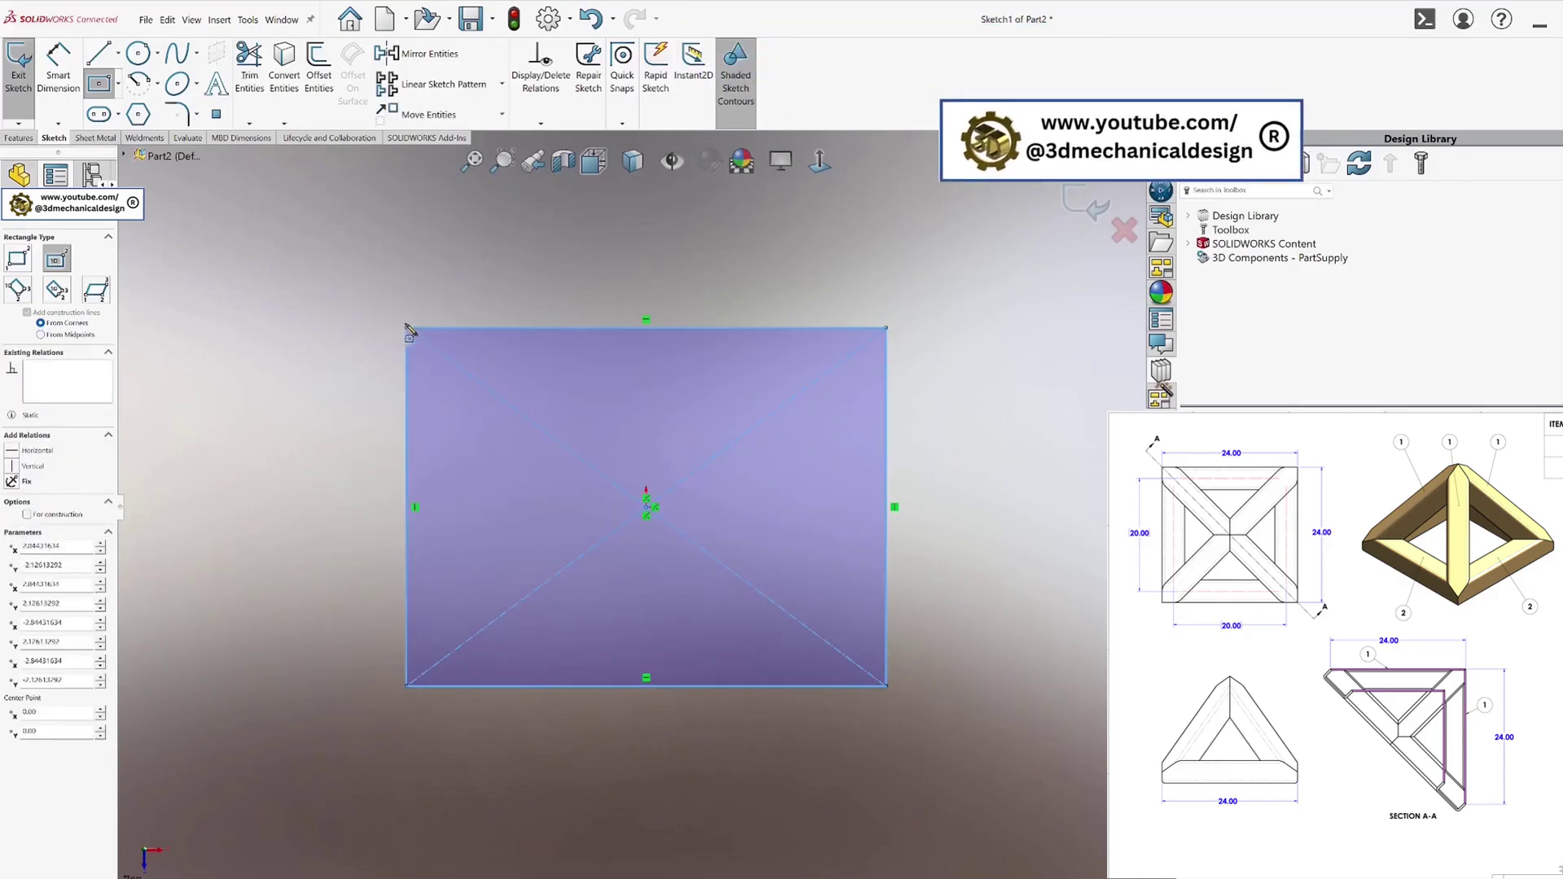
{"action": "key", "text": "Escape"}
{"action": "left_click", "coordinate": [437, 330]}
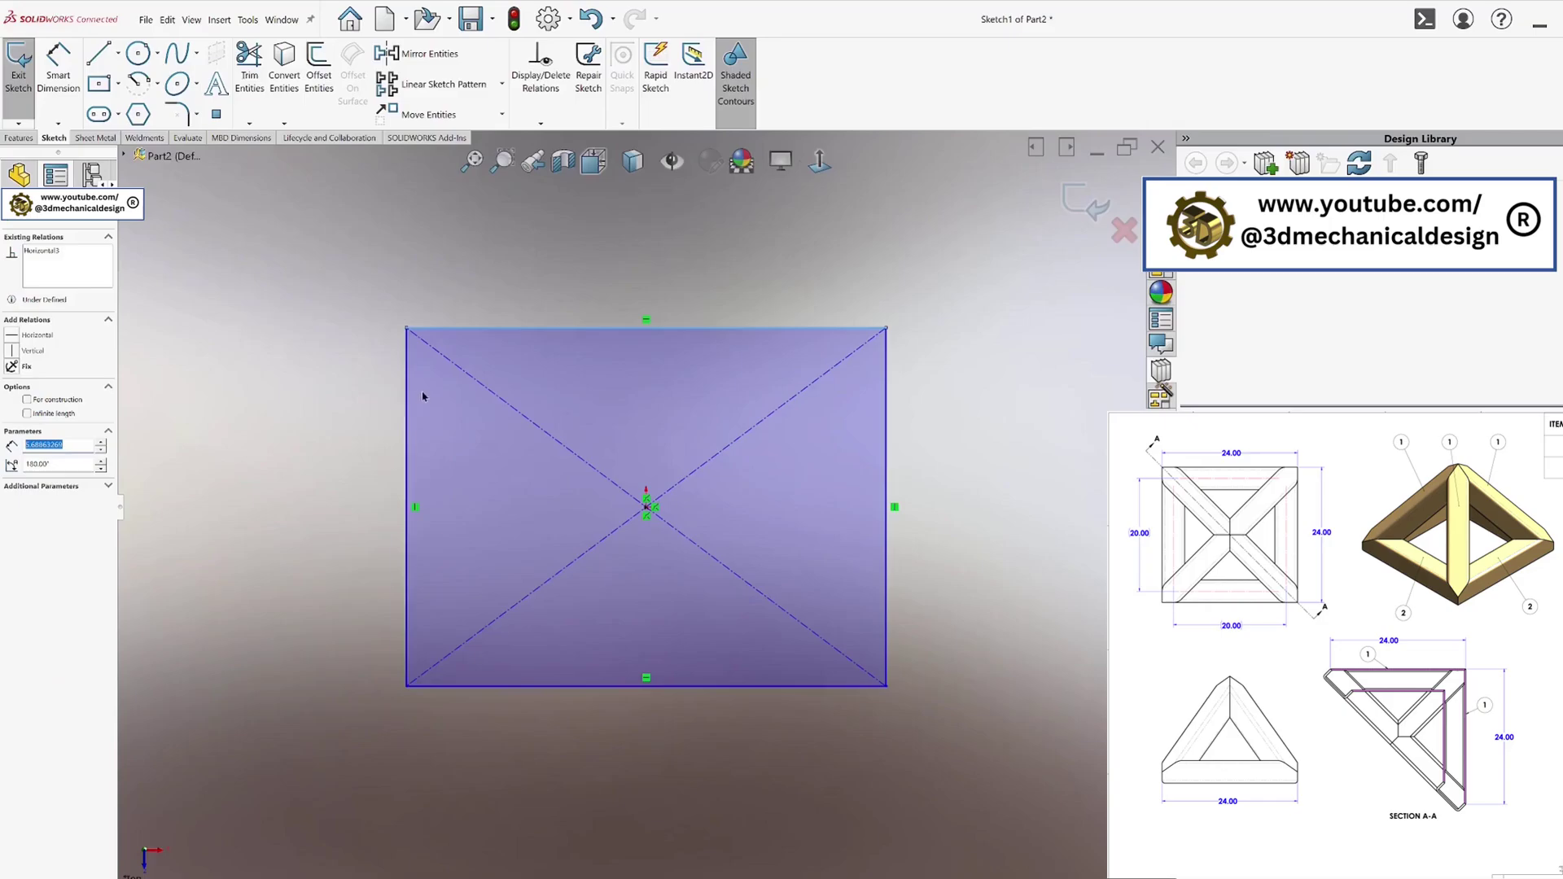
{"action": "left_click", "coordinate": [404, 414], "text": "ctrl"}
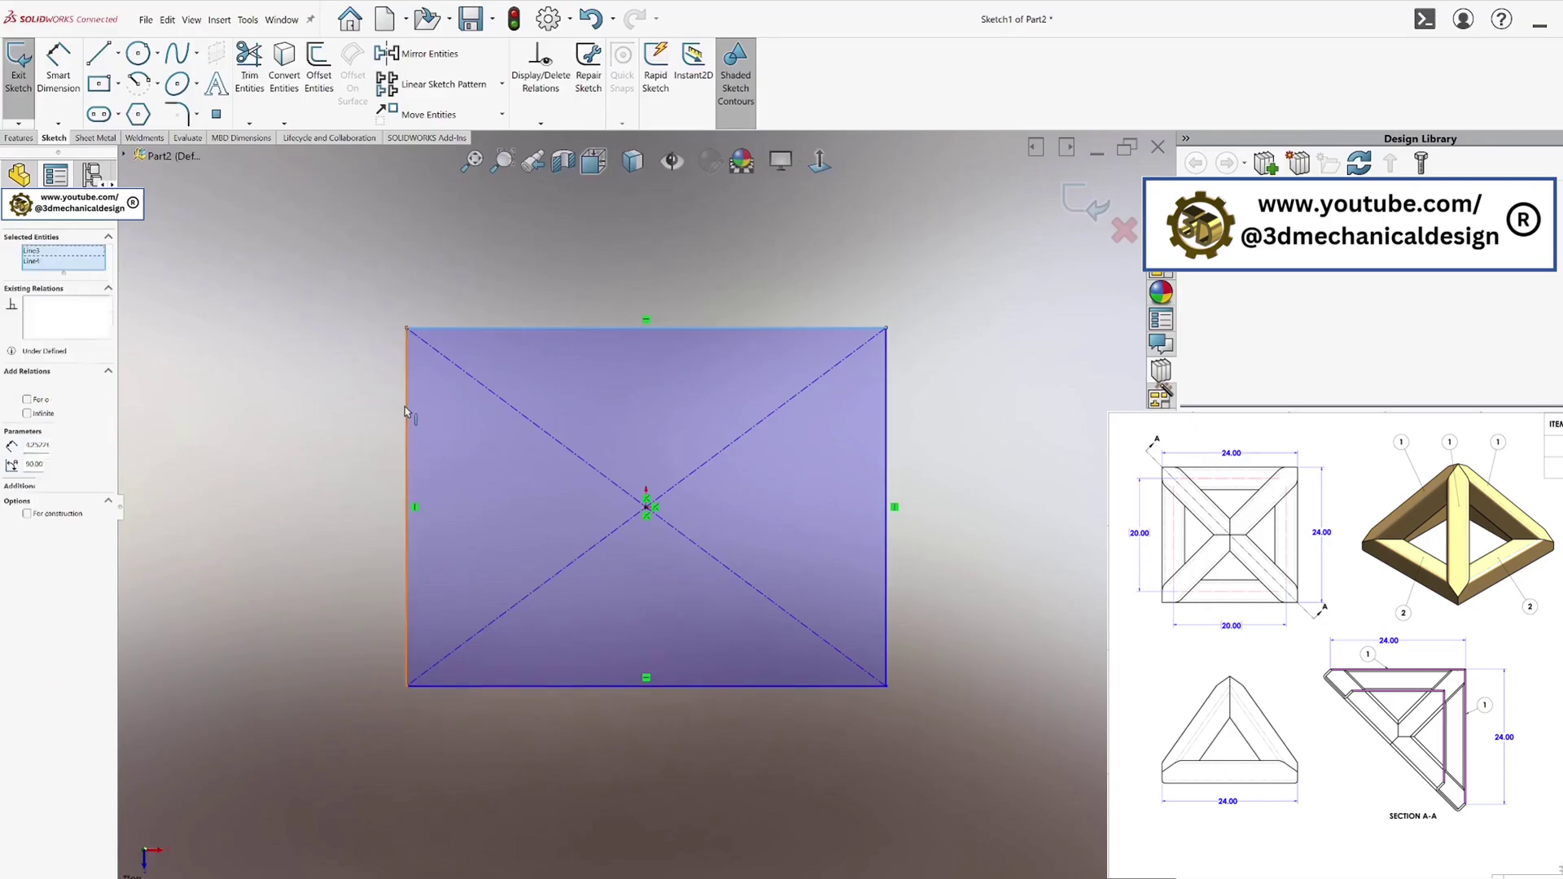
{"action": "left_click", "coordinate": [13, 466]}
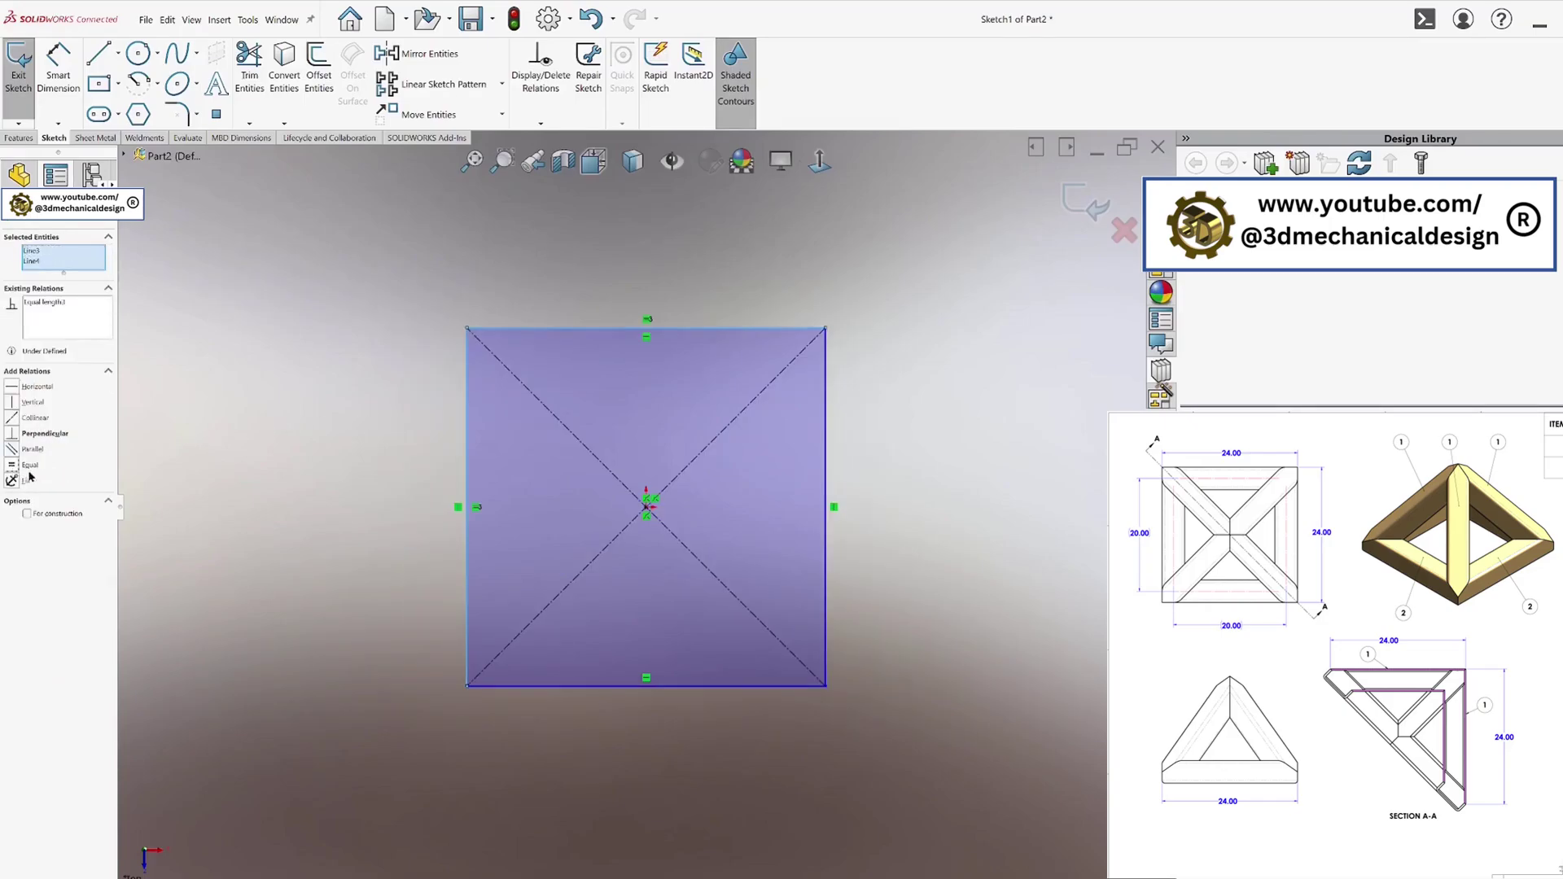
{"action": "left_click", "coordinate": [237, 451]}
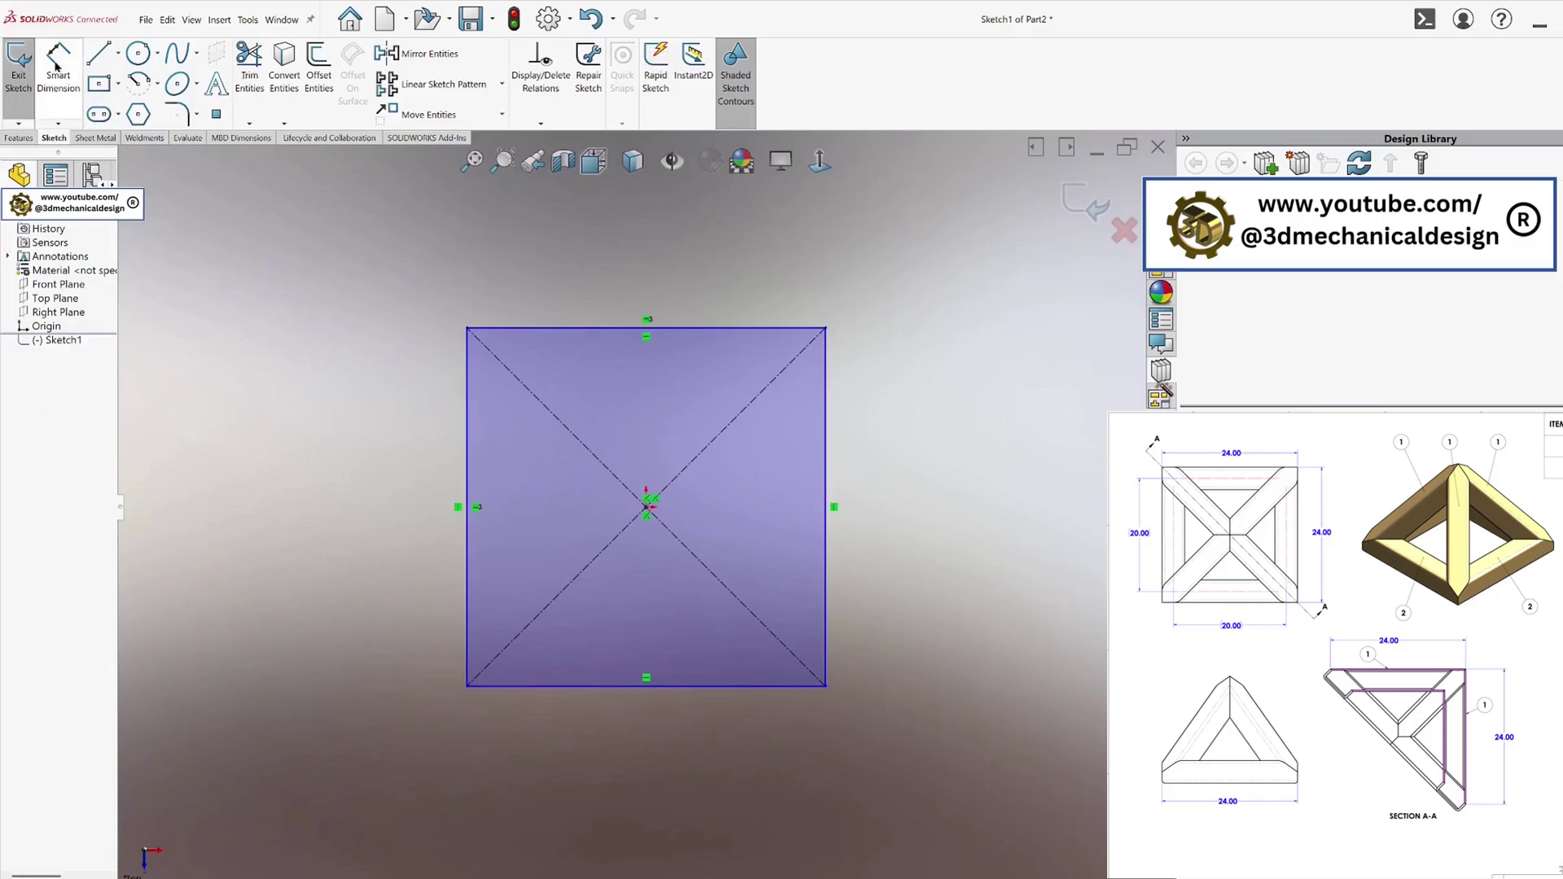
Dimension the square's side to 20 in and exit the sketch
{"action": "left_click", "coordinate": [58, 67]}
{"action": "left_click", "coordinate": [599, 321]}
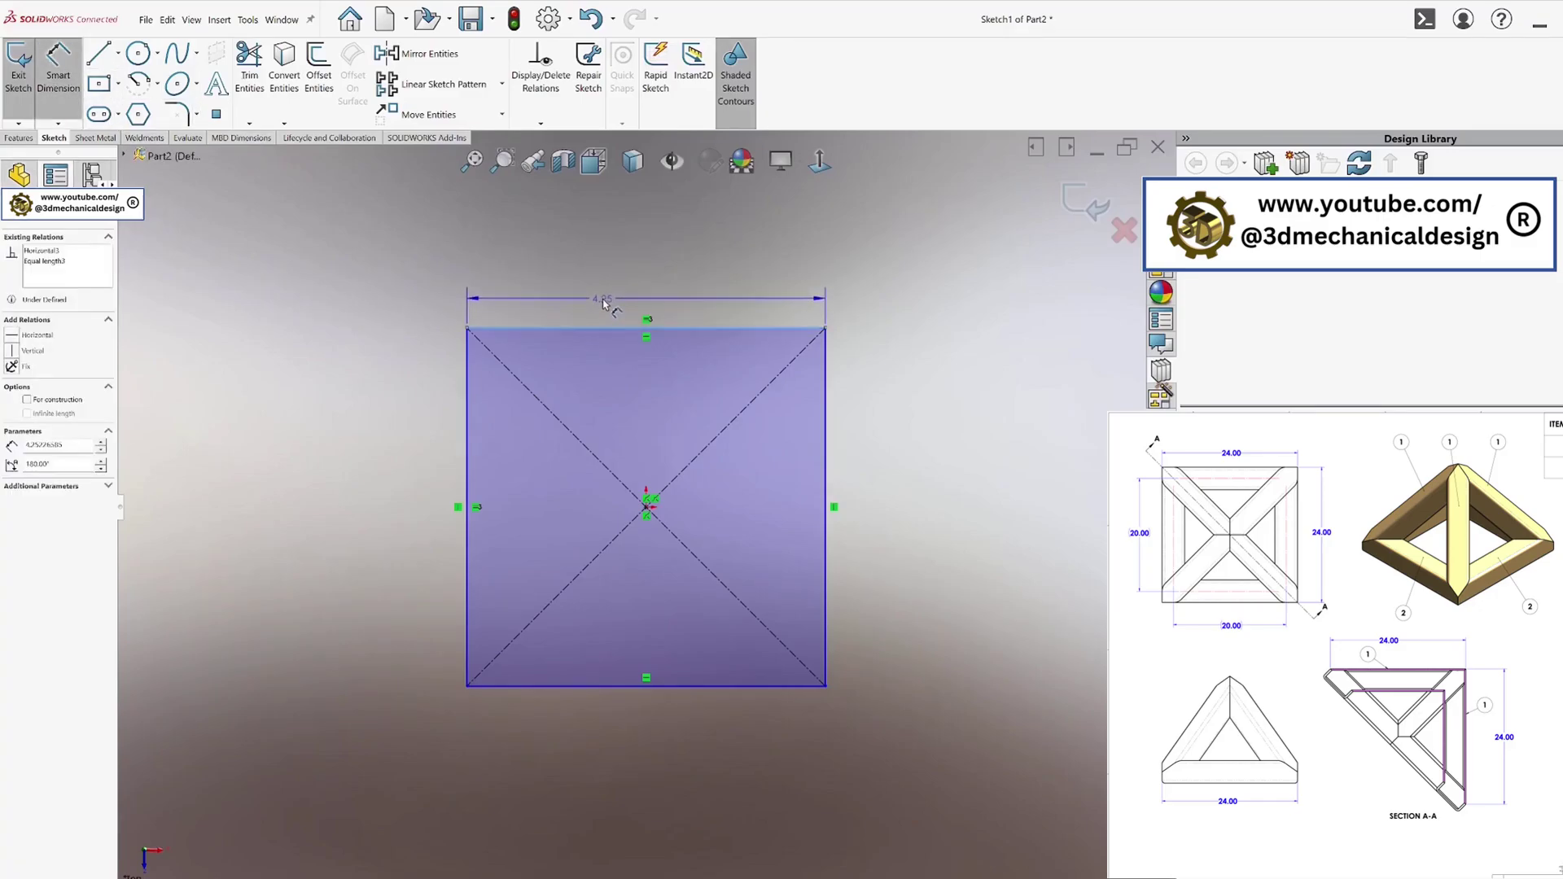
{"action": "left_click", "coordinate": [602, 301]}
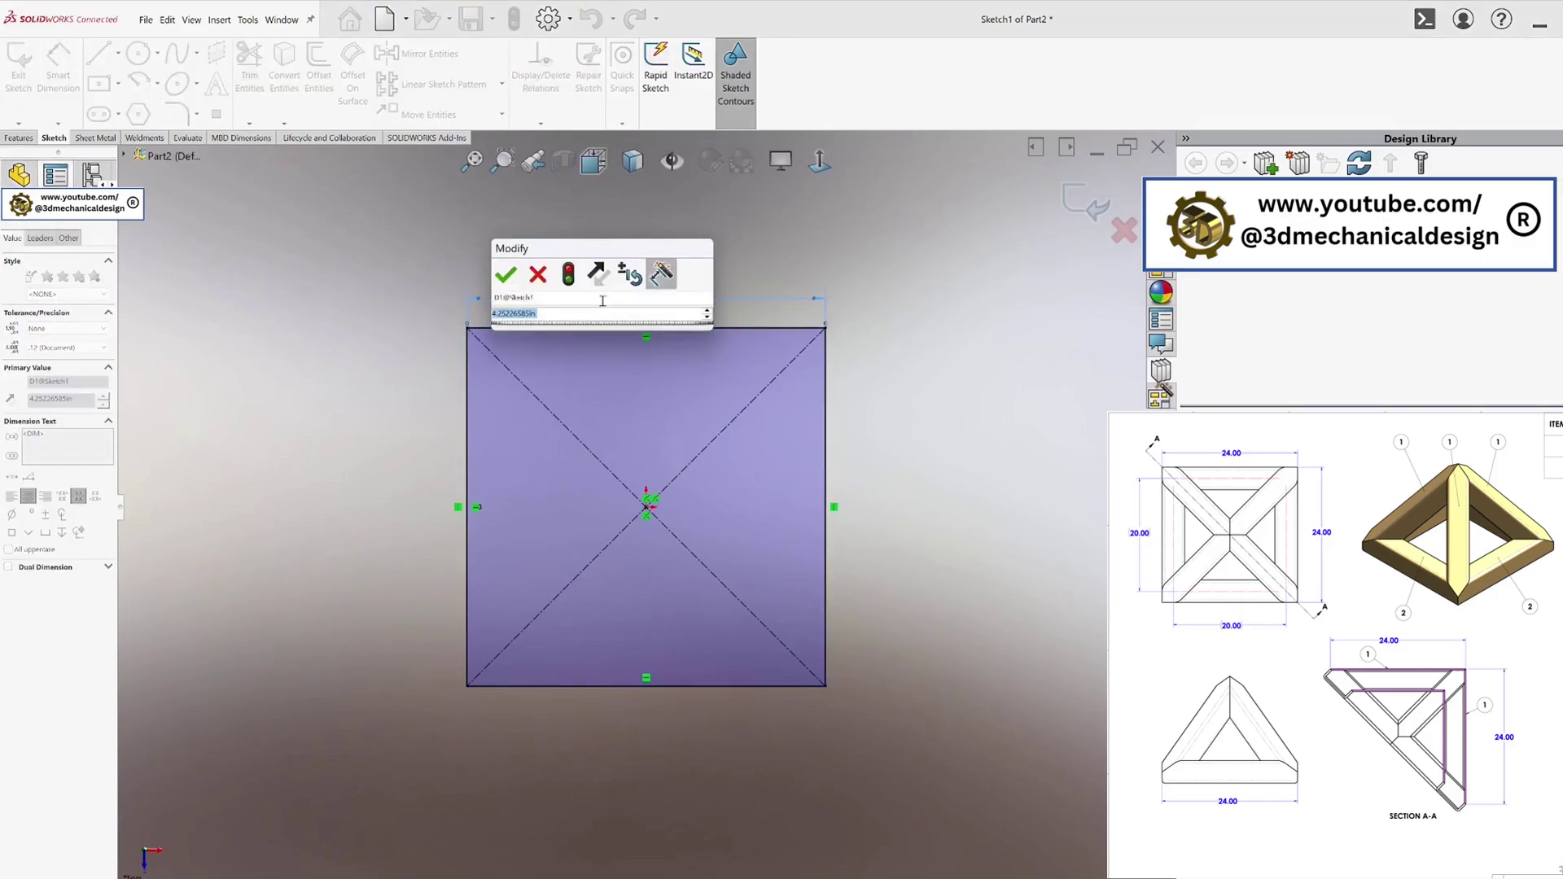
{"action": "type", "text": "20"}
{"action": "key", "text": "Return"}
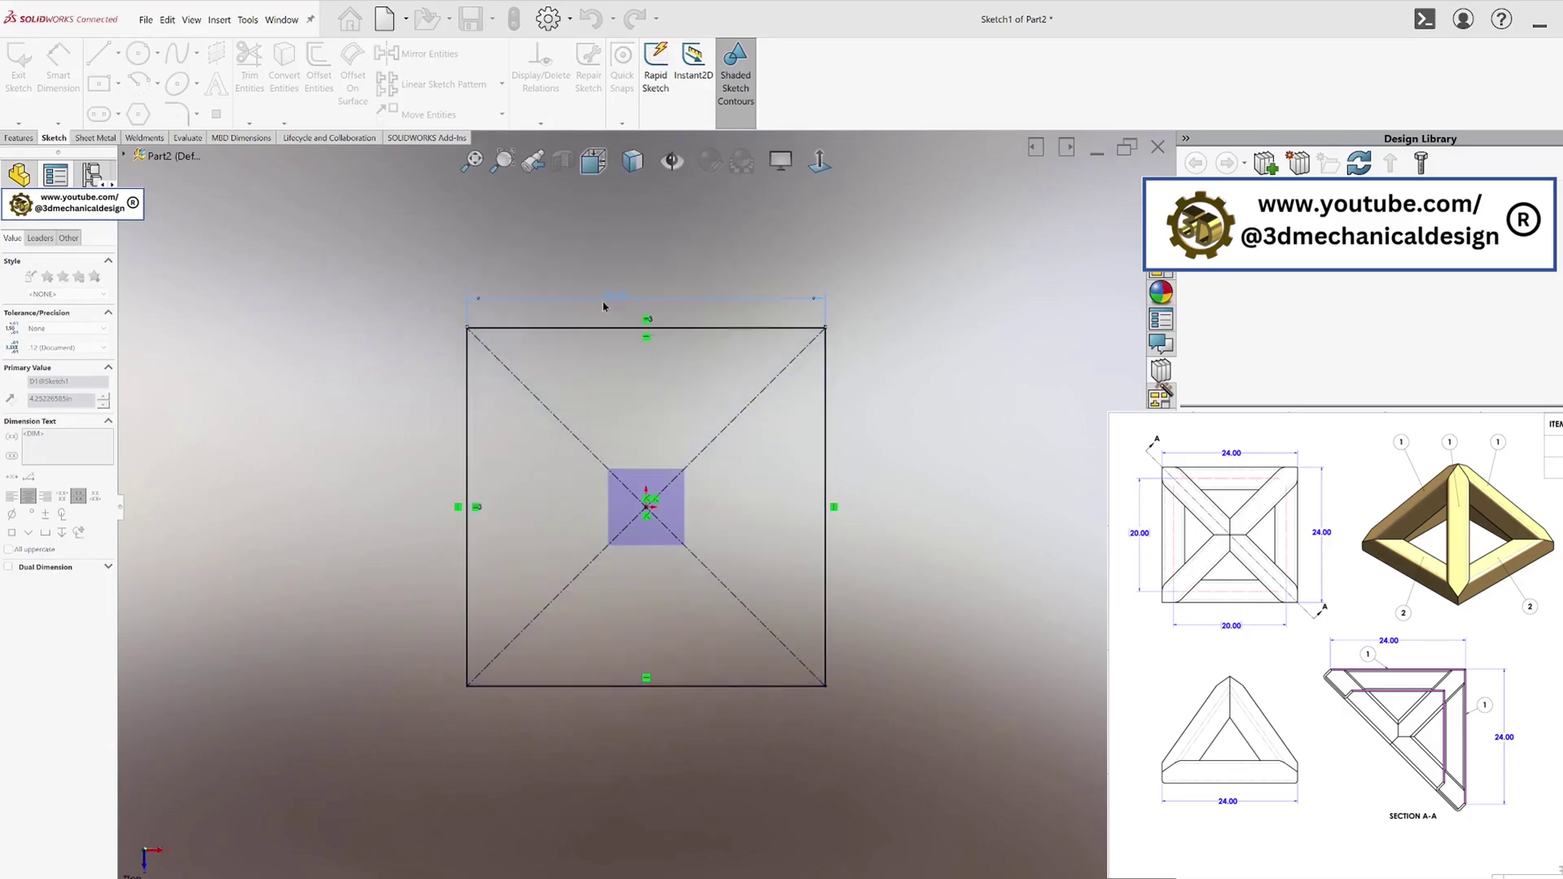
{"action": "left_click", "coordinate": [416, 298]}
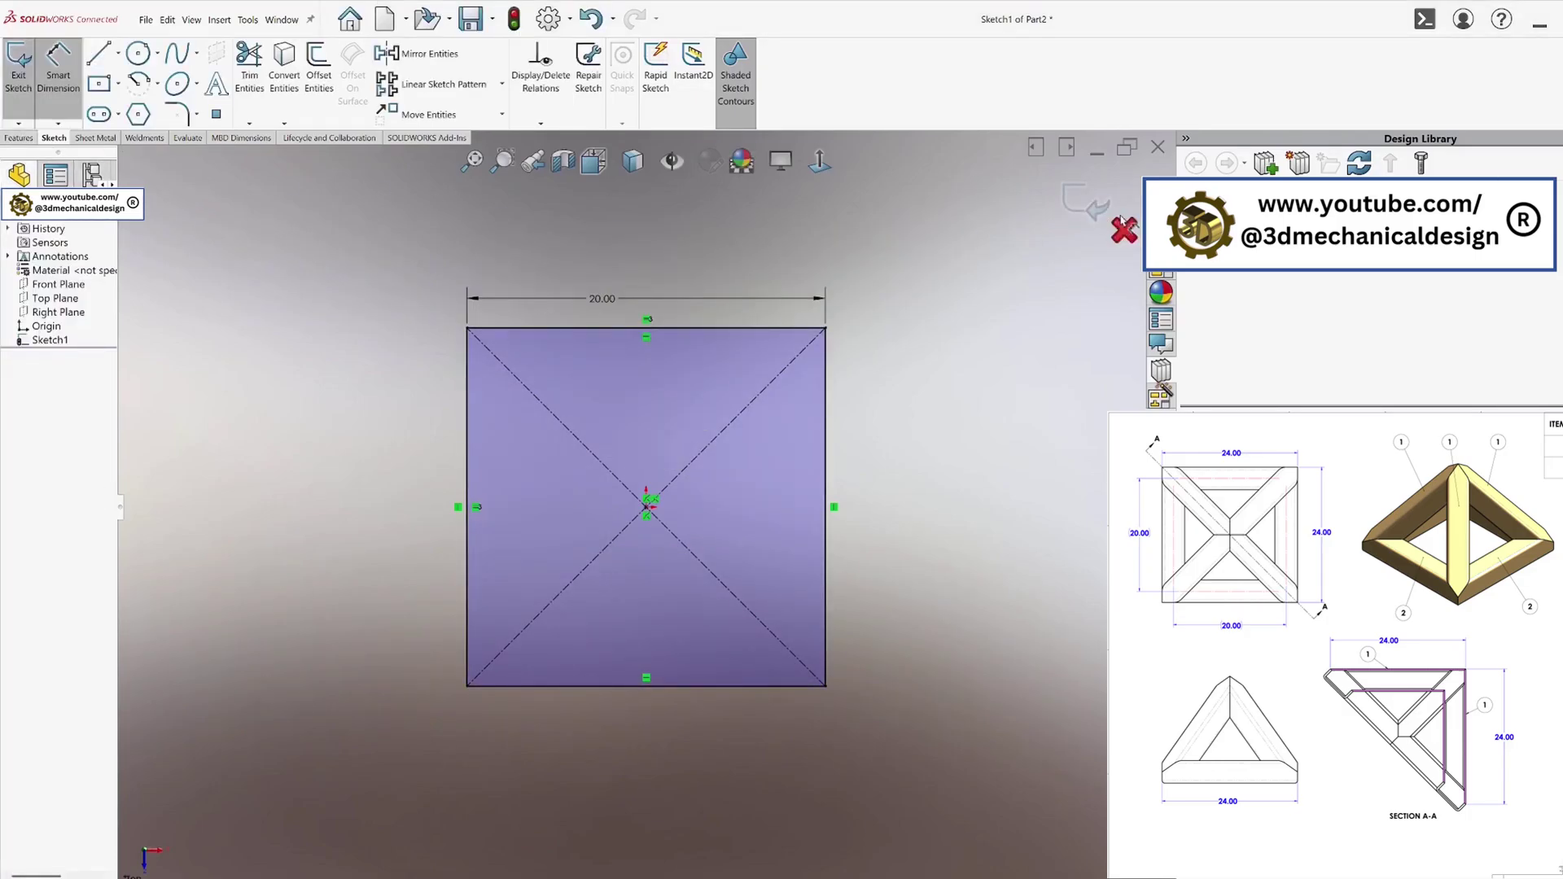
{"action": "left_click", "coordinate": [1083, 206]}
{"action": "mouse_move", "coordinate": [646, 405]}
{"action": "middle_mouse_down"}
{"action": "mouse_move", "coordinate": [451, 237]}
{"action": "mouse_move", "coordinate": [520, 304]}
{"action": "mouse_move", "coordinate": [489, 263]}
{"action": "middle_mouse_up"}
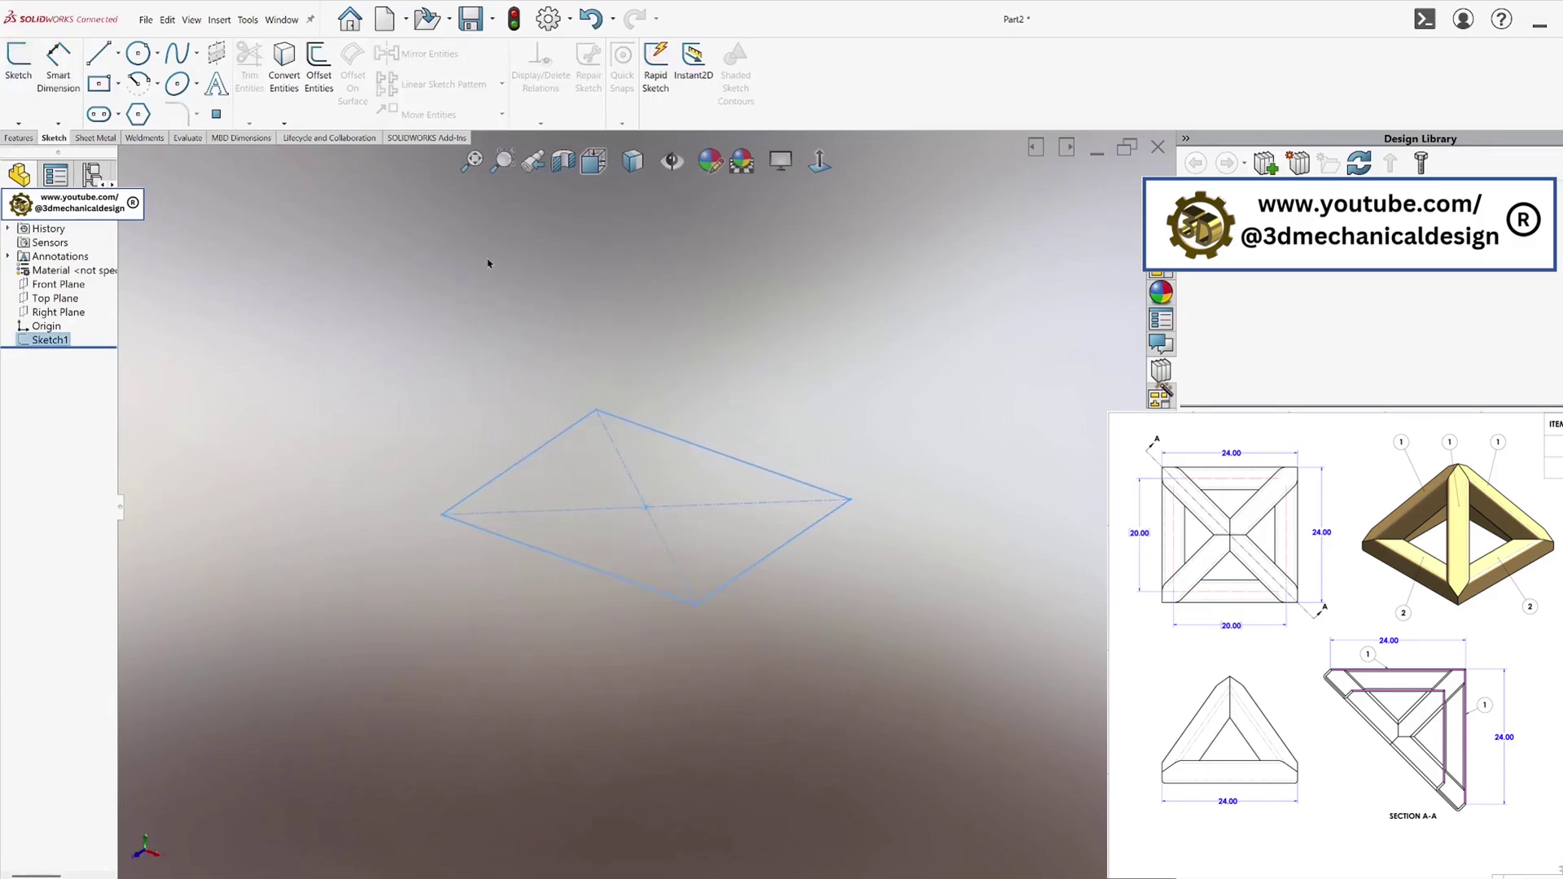
Start a 3D sketch with a vertical construction centerline rising from the origin
{"action": "left_click", "coordinate": [18, 123]}
{"action": "left_click", "coordinate": [20, 154]}
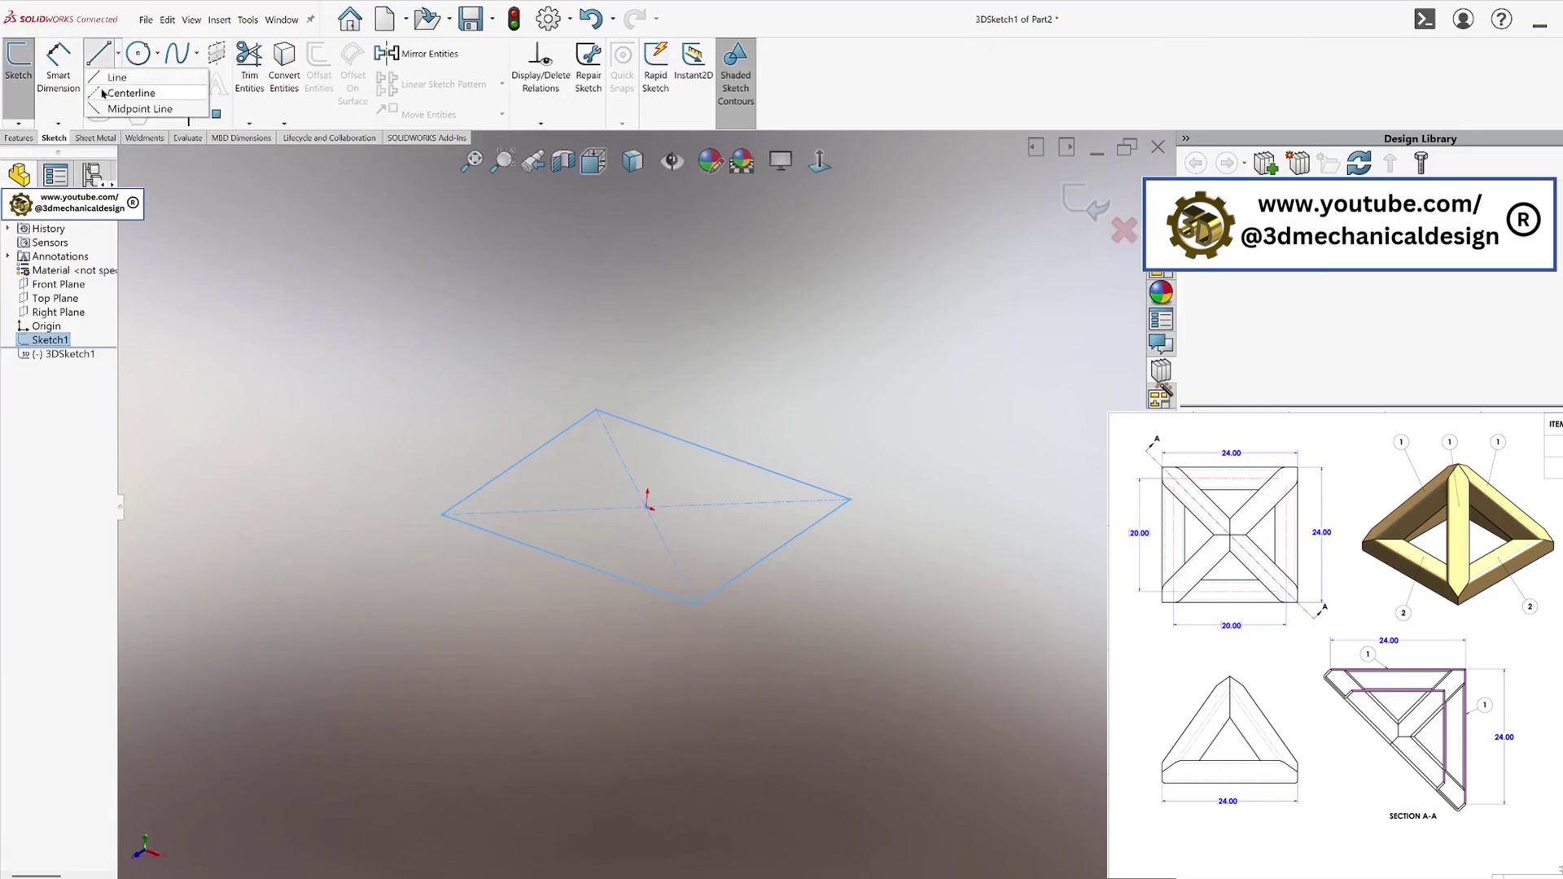
{"action": "left_click", "coordinate": [130, 92]}
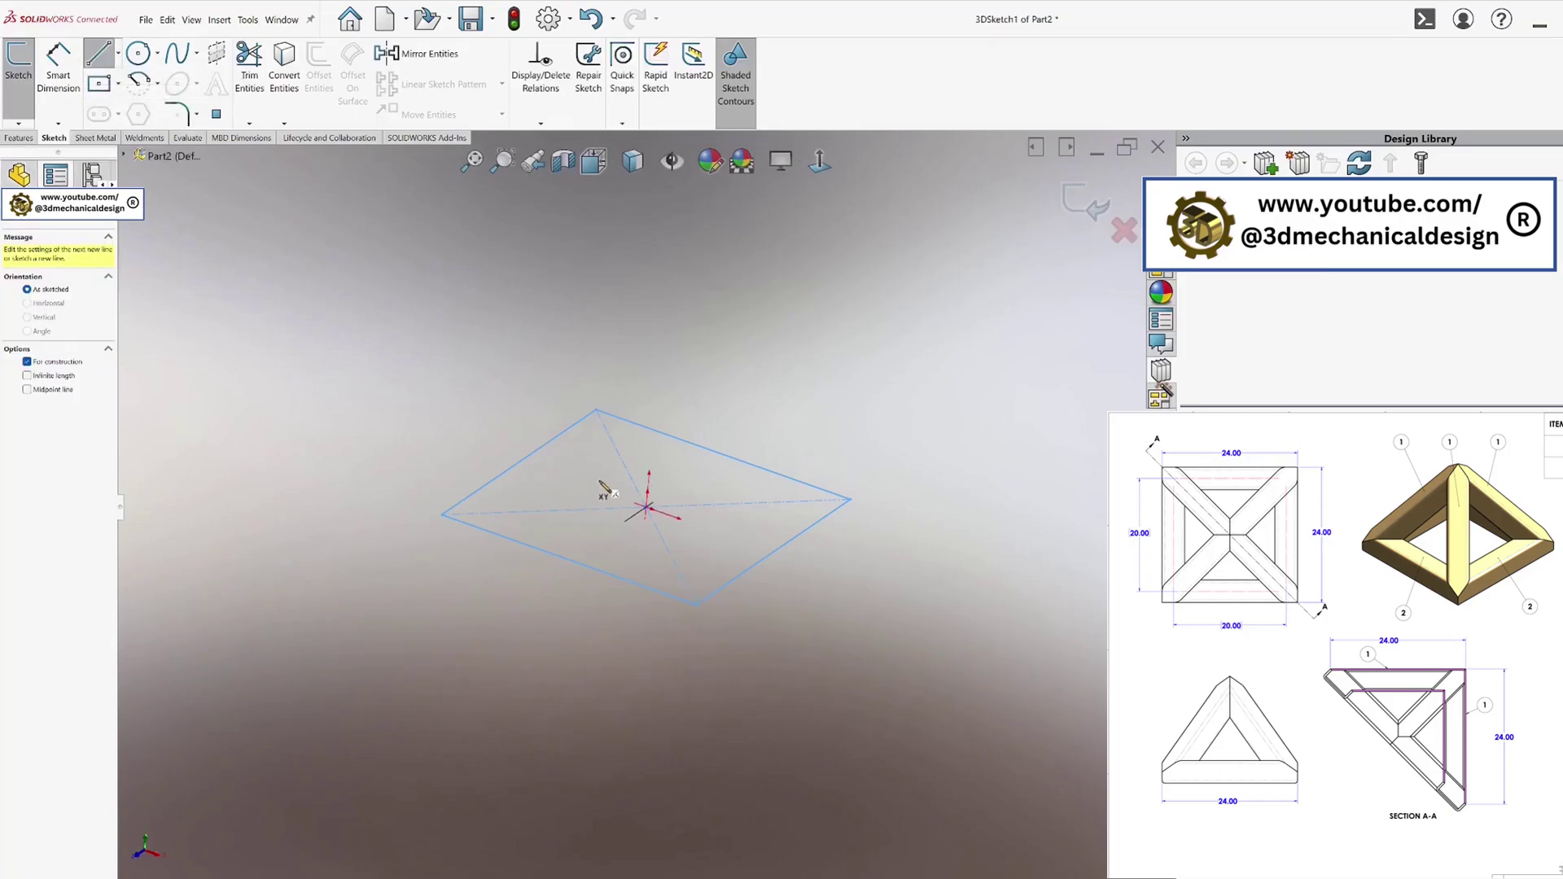
{"action": "scroll", "coordinate": [649, 511], "scroll_direction": "down", "scroll_amount": 3}
{"action": "left_click", "coordinate": [649, 511]}
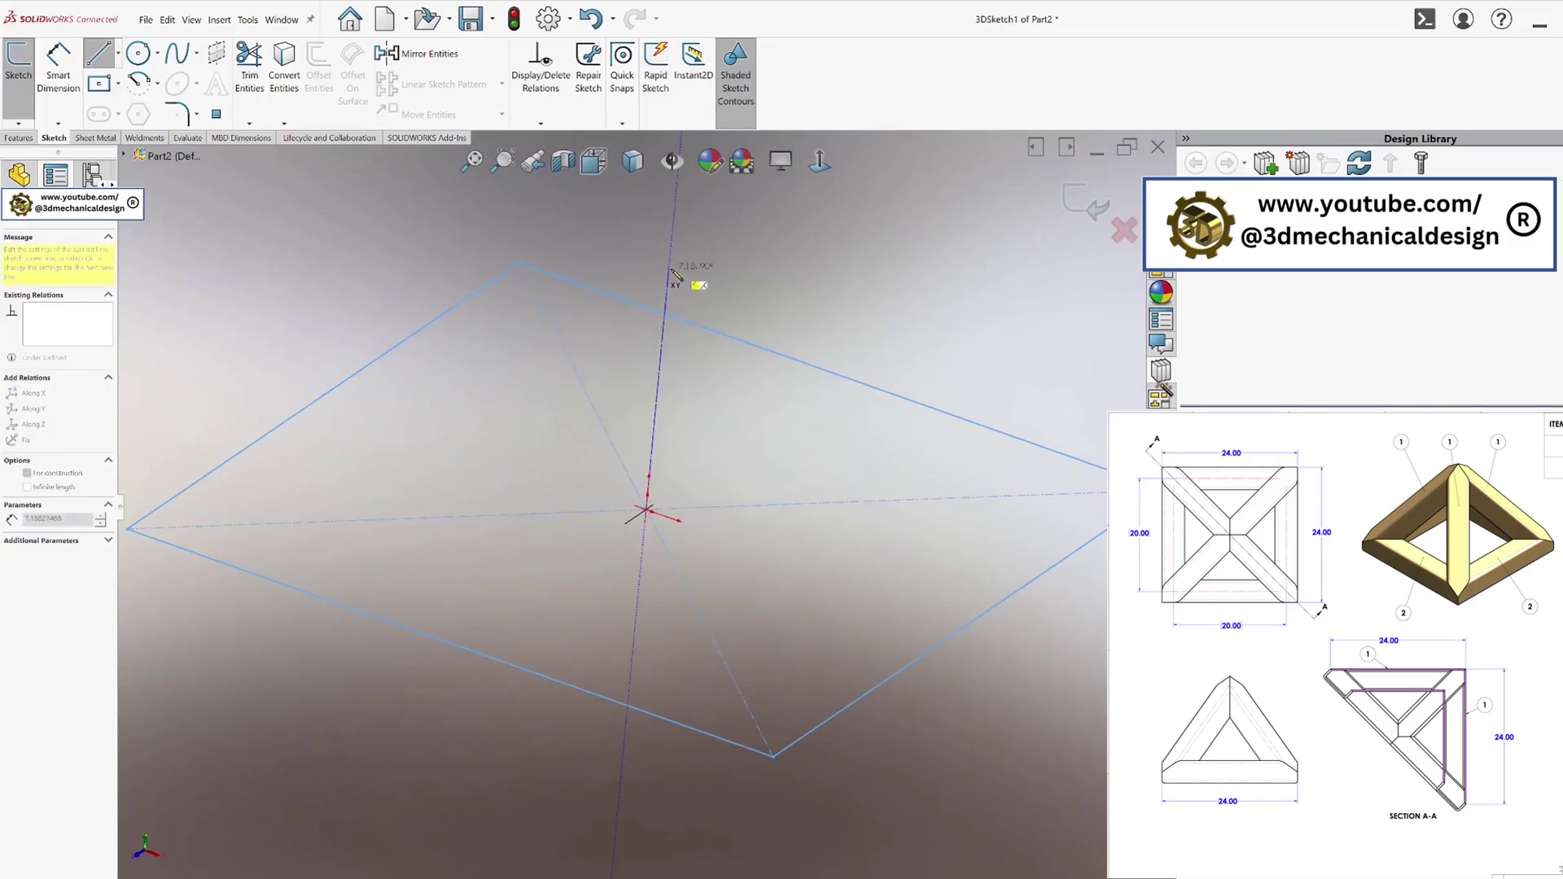
{"action": "left_click", "coordinate": [673, 249]}
{"action": "scroll", "coordinate": [689, 308], "scroll_direction": "up", "scroll_amount": 3}
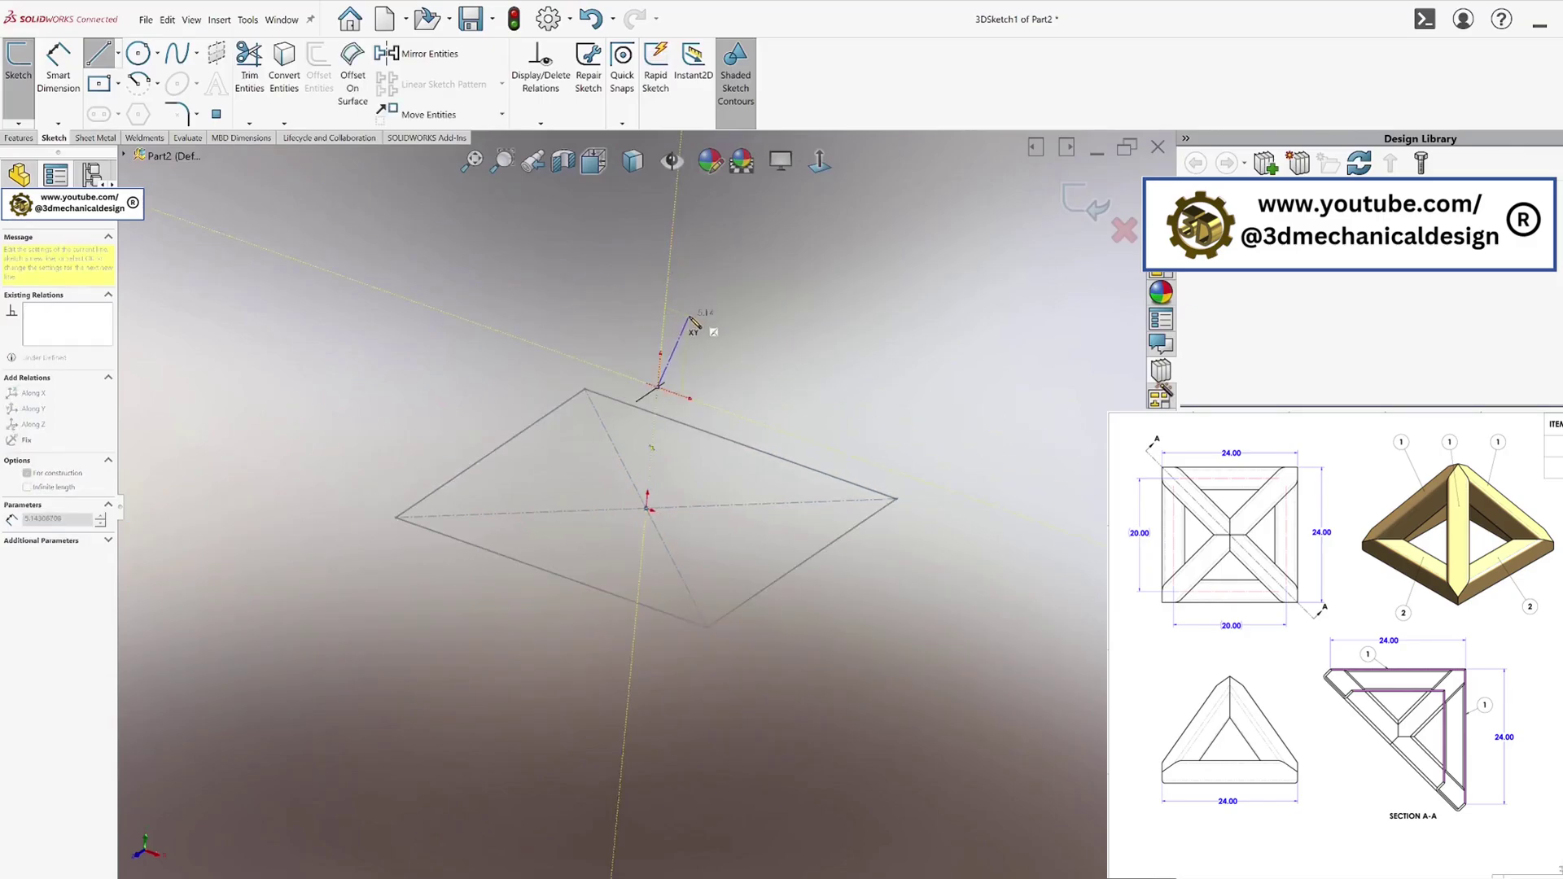
{"action": "key", "text": "Escape"}
{"action": "mouse_move", "coordinate": [772, 555]}
{"action": "middle_mouse_down"}
{"action": "mouse_move", "coordinate": [765, 572]}
{"action": "mouse_move", "coordinate": [785, 546]}
{"action": "middle_mouse_up"}
Draw lines from the square's front corner up to the apex and down to the right corner
{"action": "left_click", "coordinate": [99, 54]}
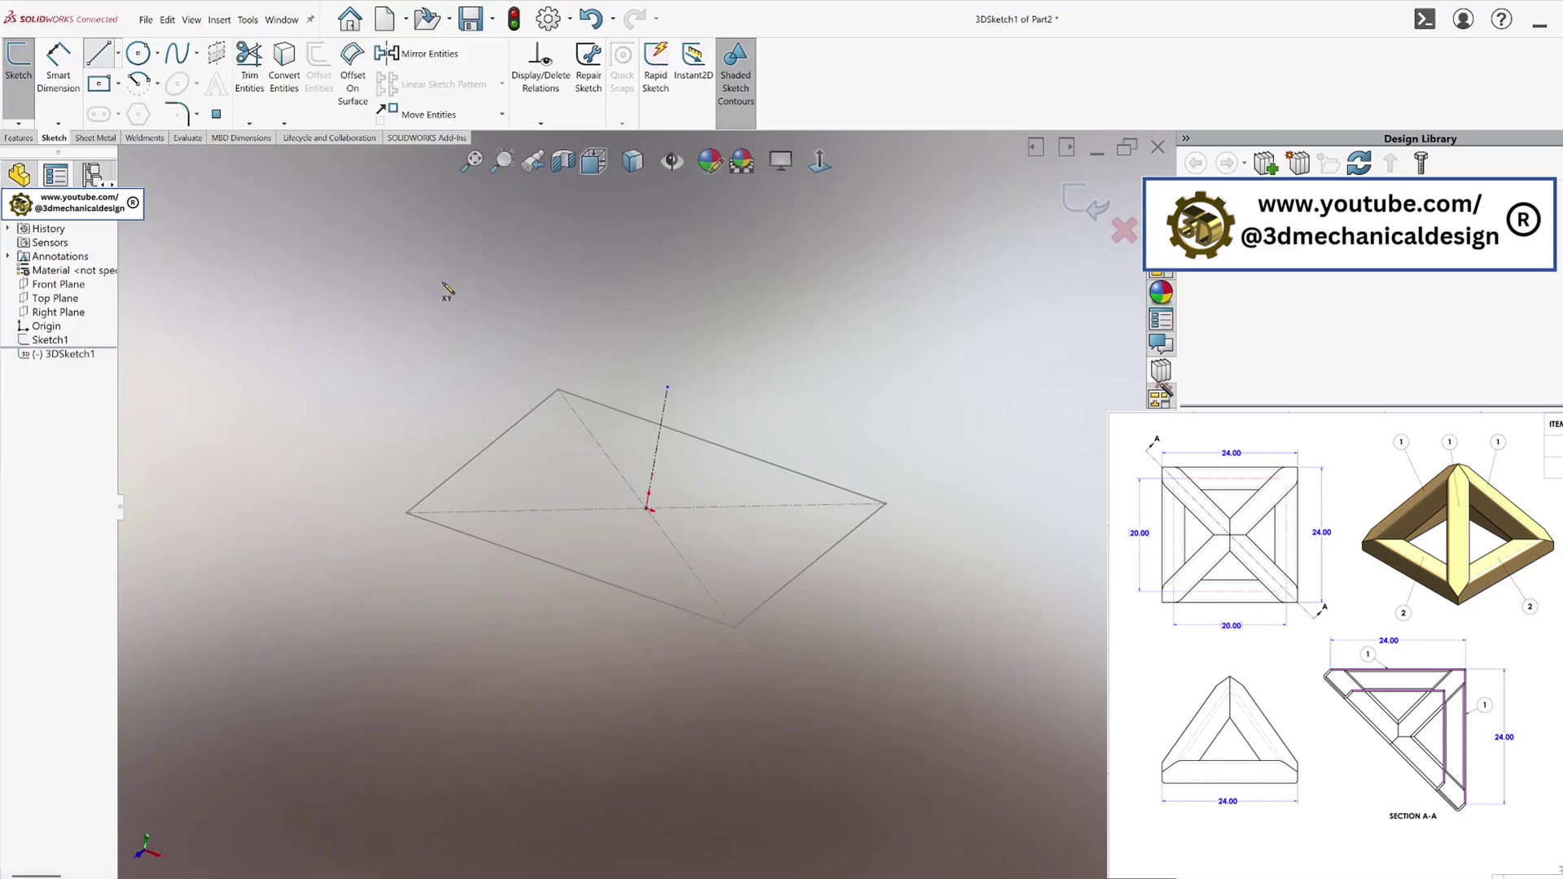
{"action": "left_click", "coordinate": [735, 628]}
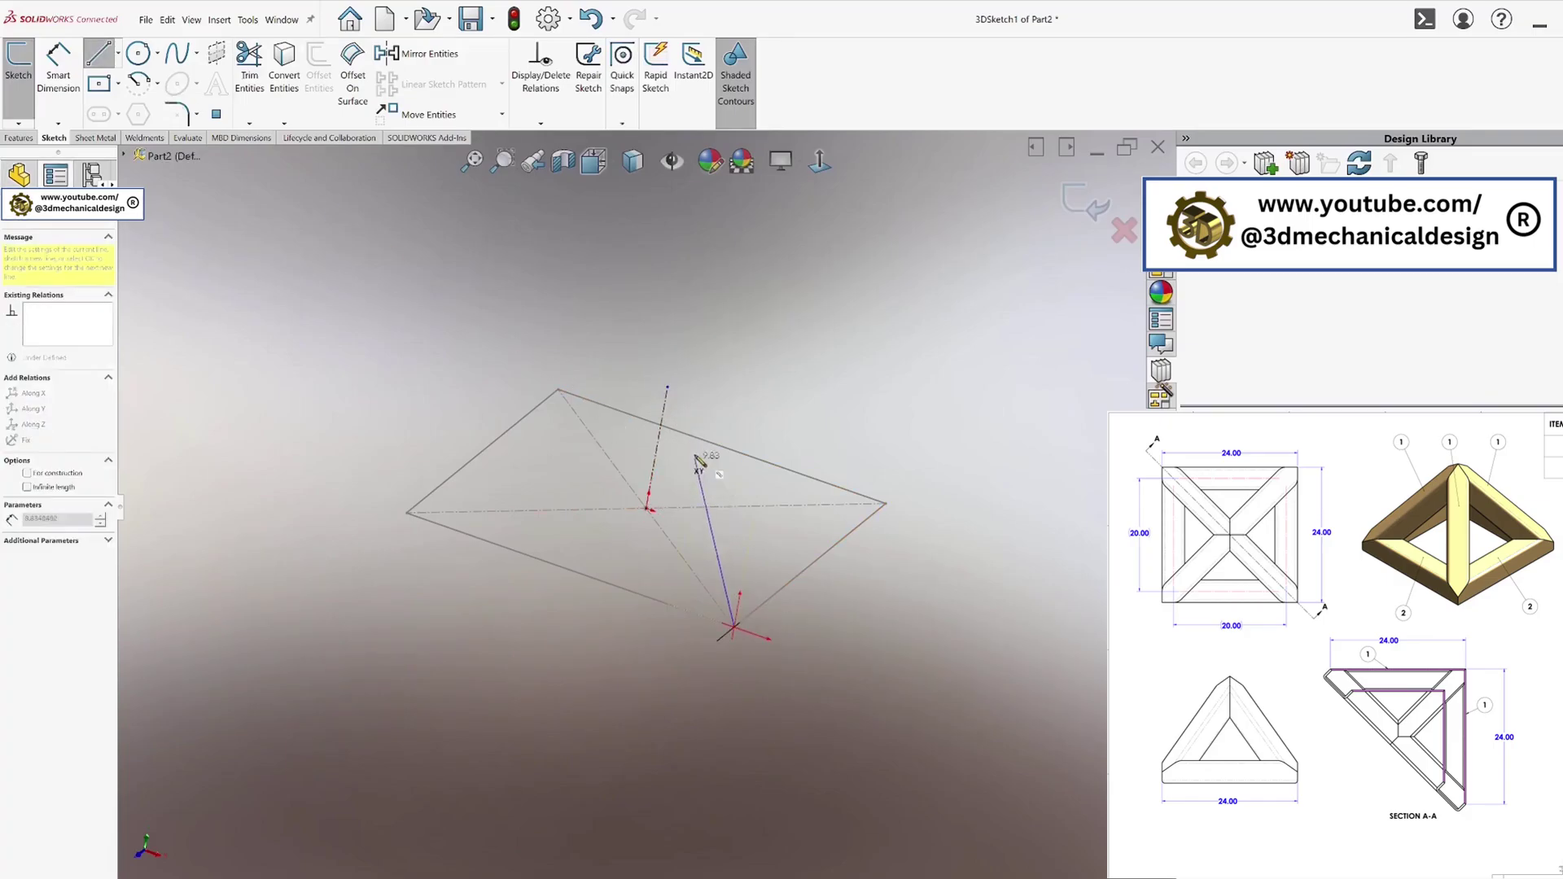
{"action": "left_click", "coordinate": [669, 388]}
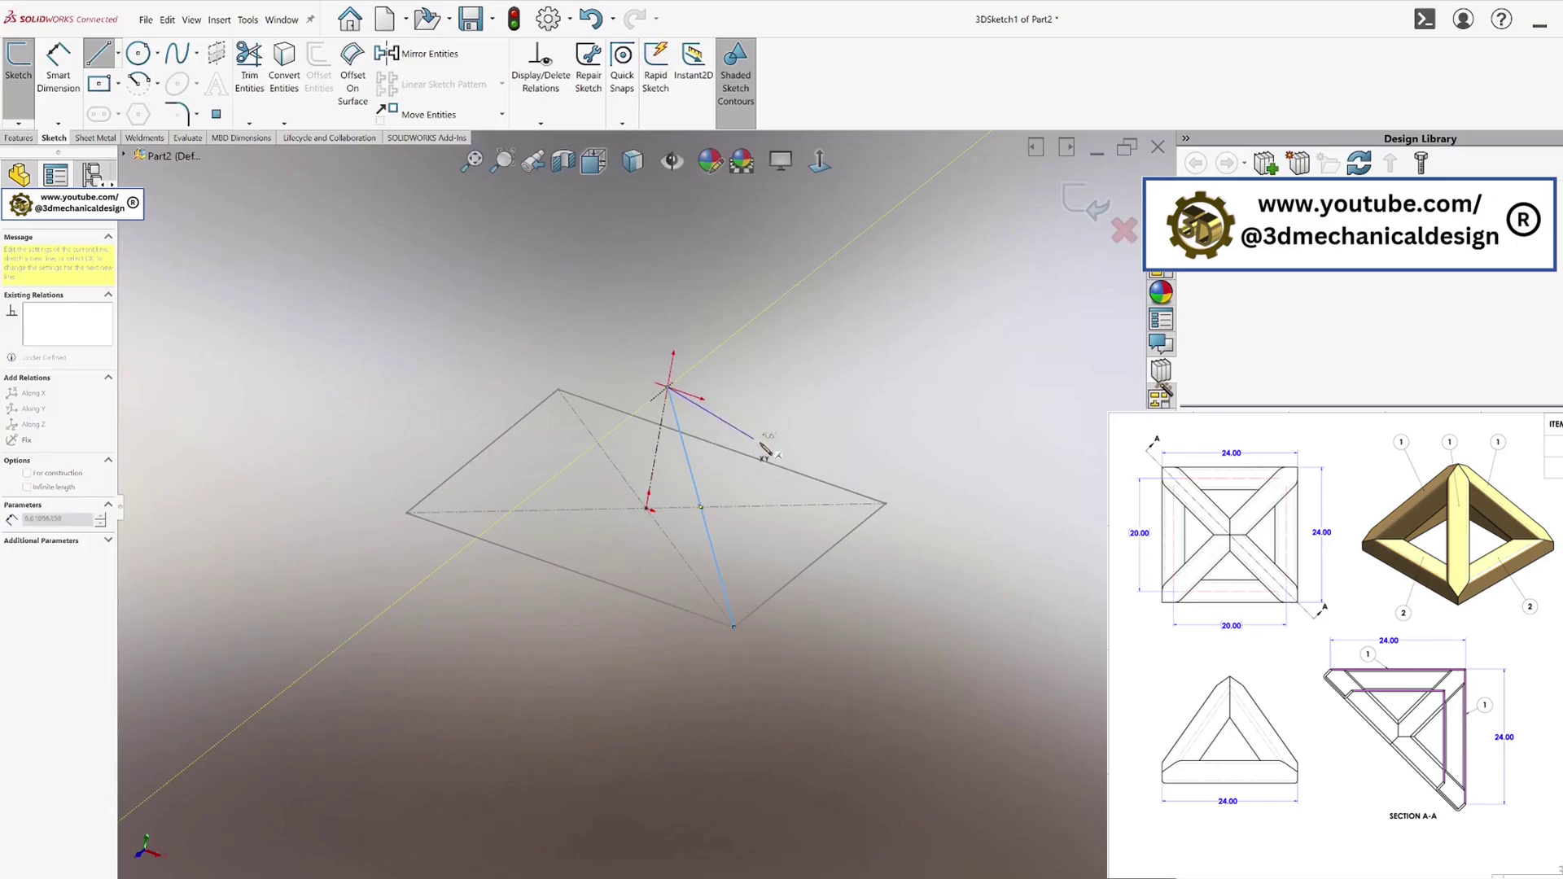
{"action": "left_click", "coordinate": [890, 506]}
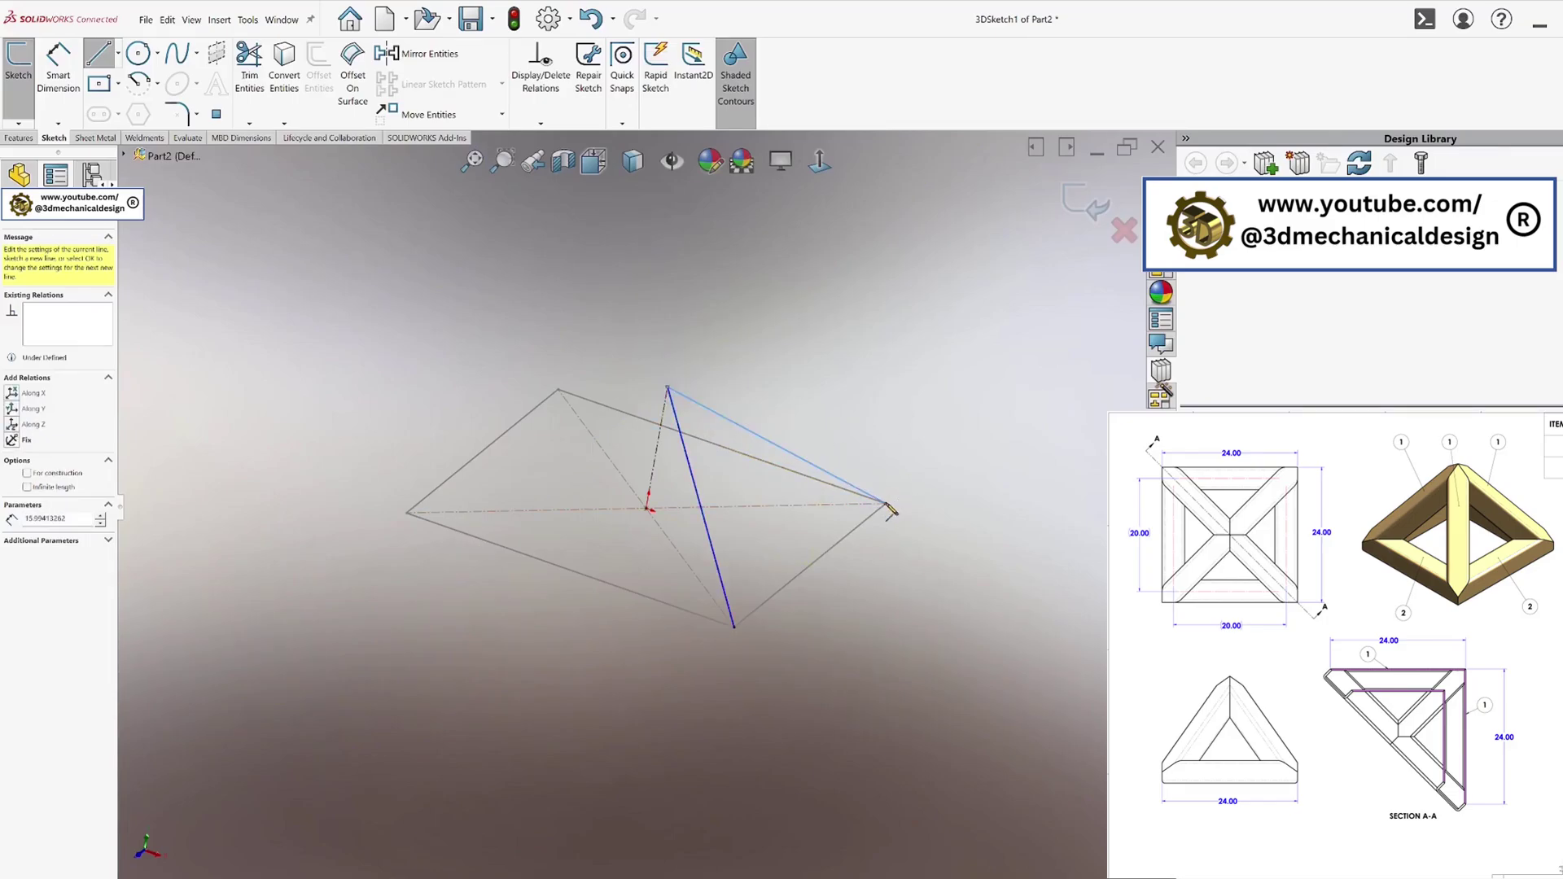
{"action": "key", "text": "Escape"}
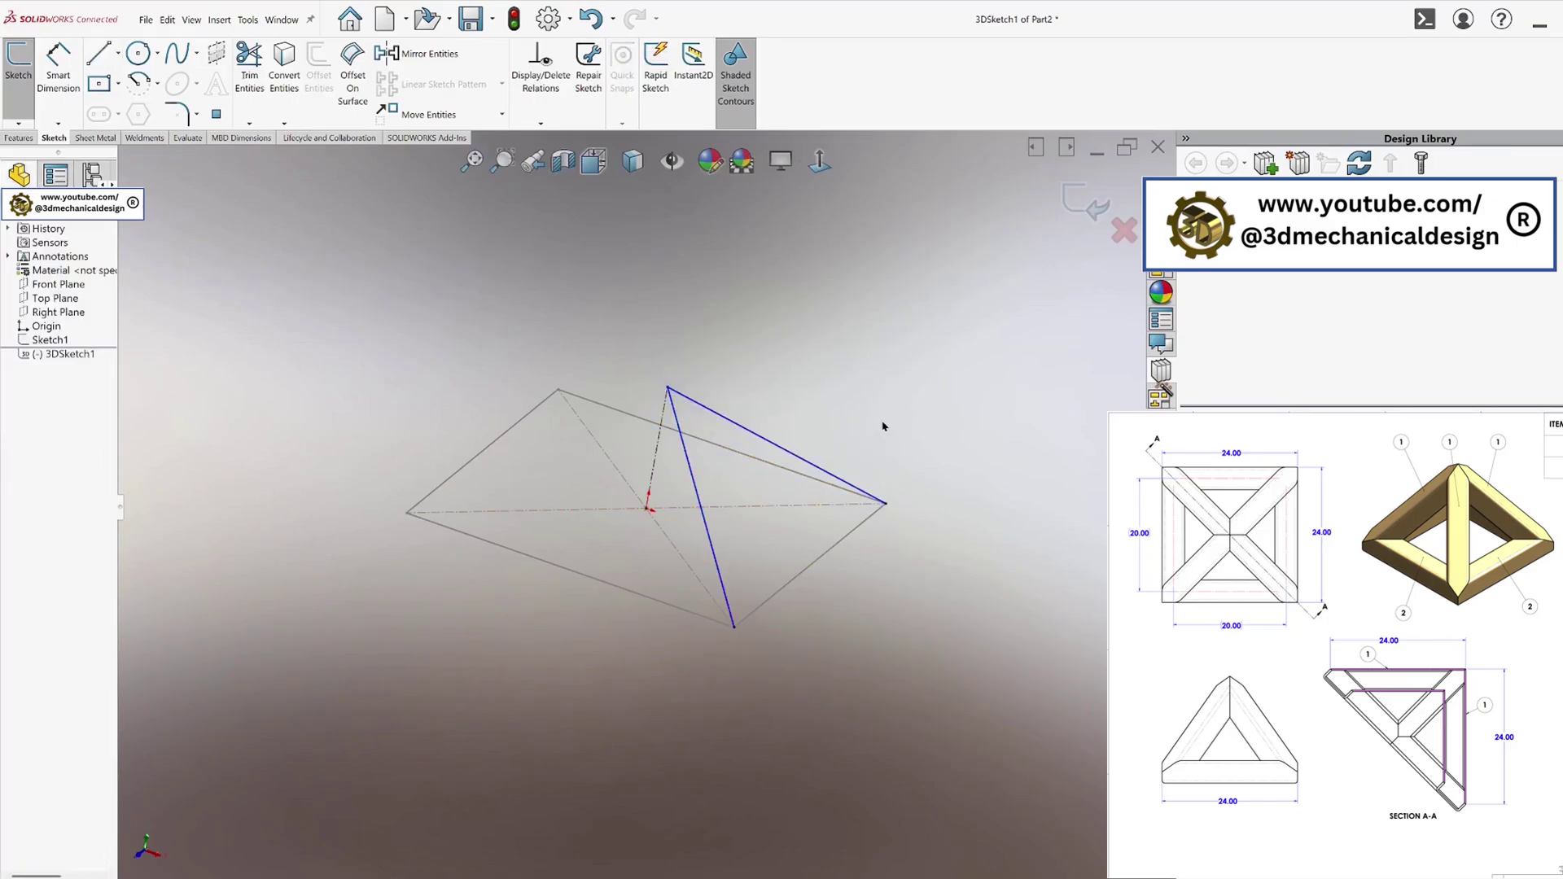
Add lines from the square's left and back corners up to the apex
{"action": "key", "text": "Return"}
{"action": "left_click", "coordinate": [406, 515]}
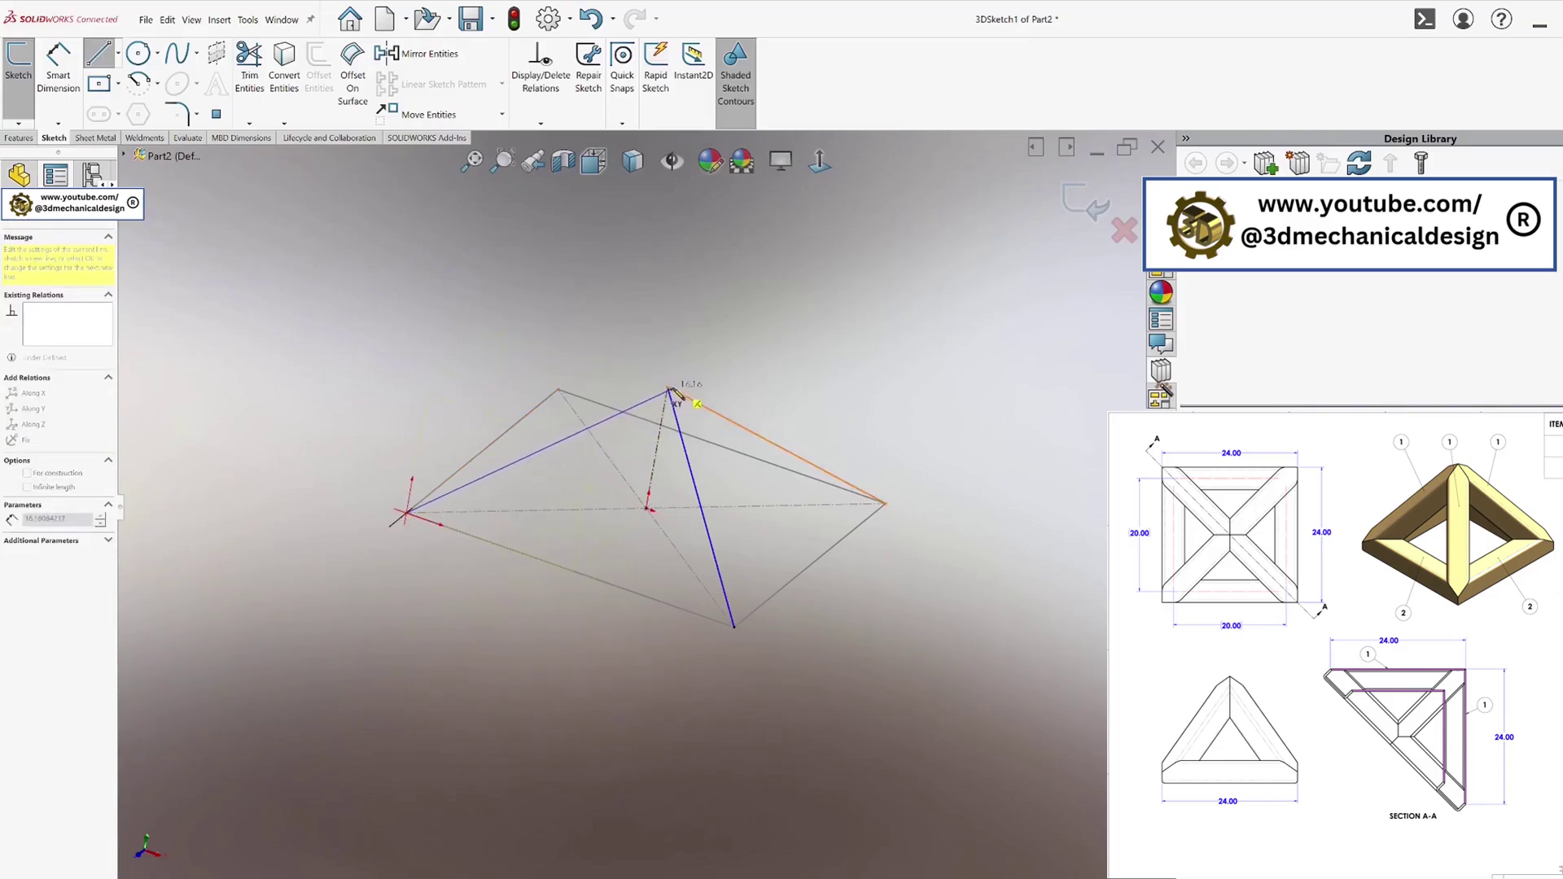
{"action": "left_click", "coordinate": [669, 389]}
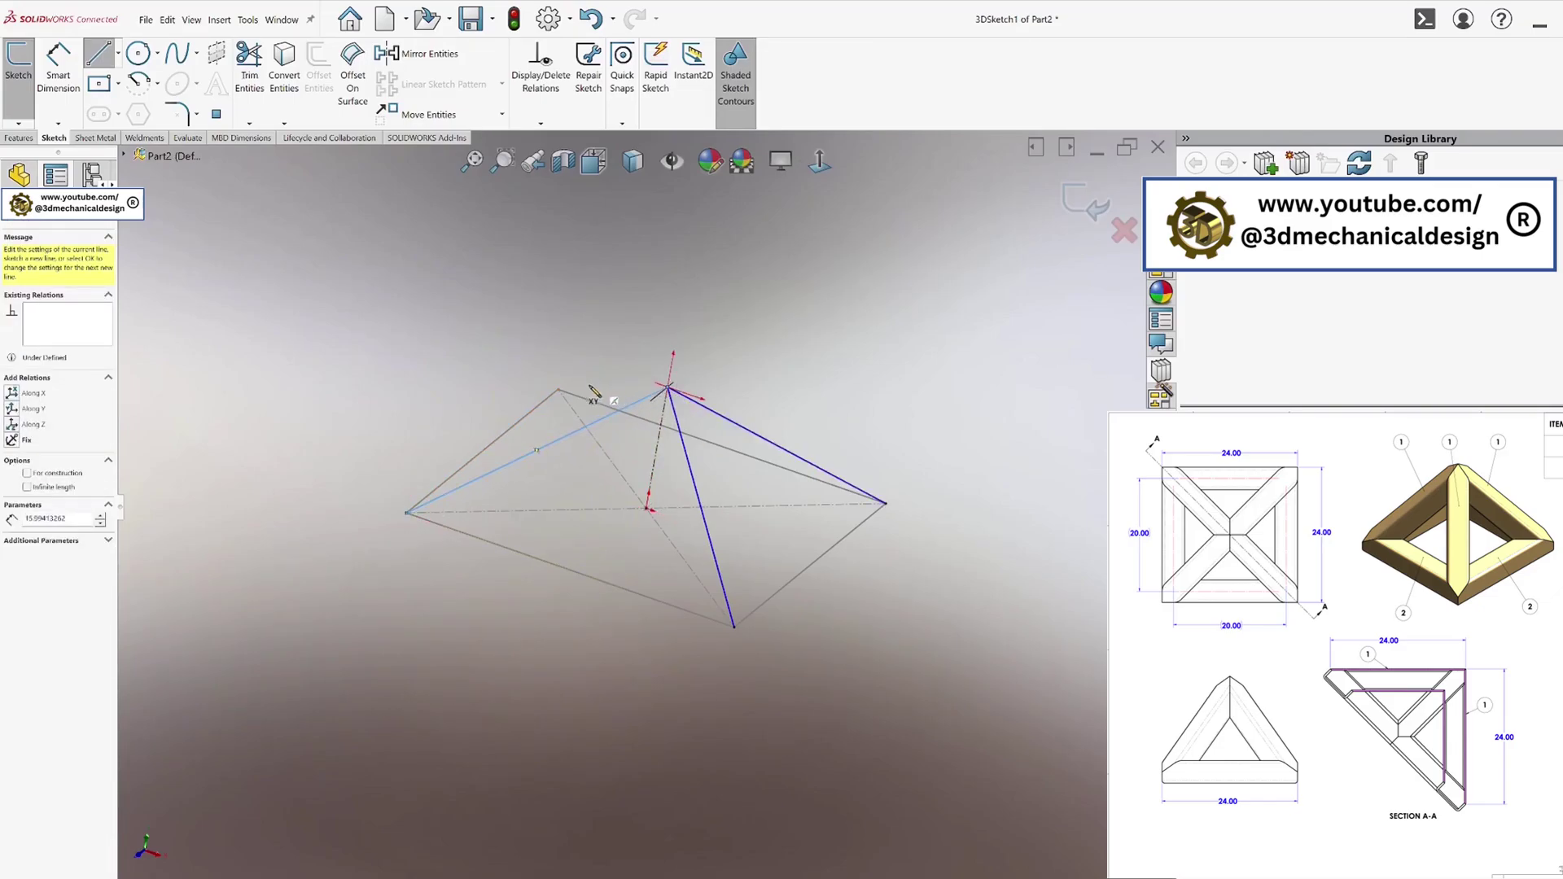
{"action": "key", "text": "Escape"}
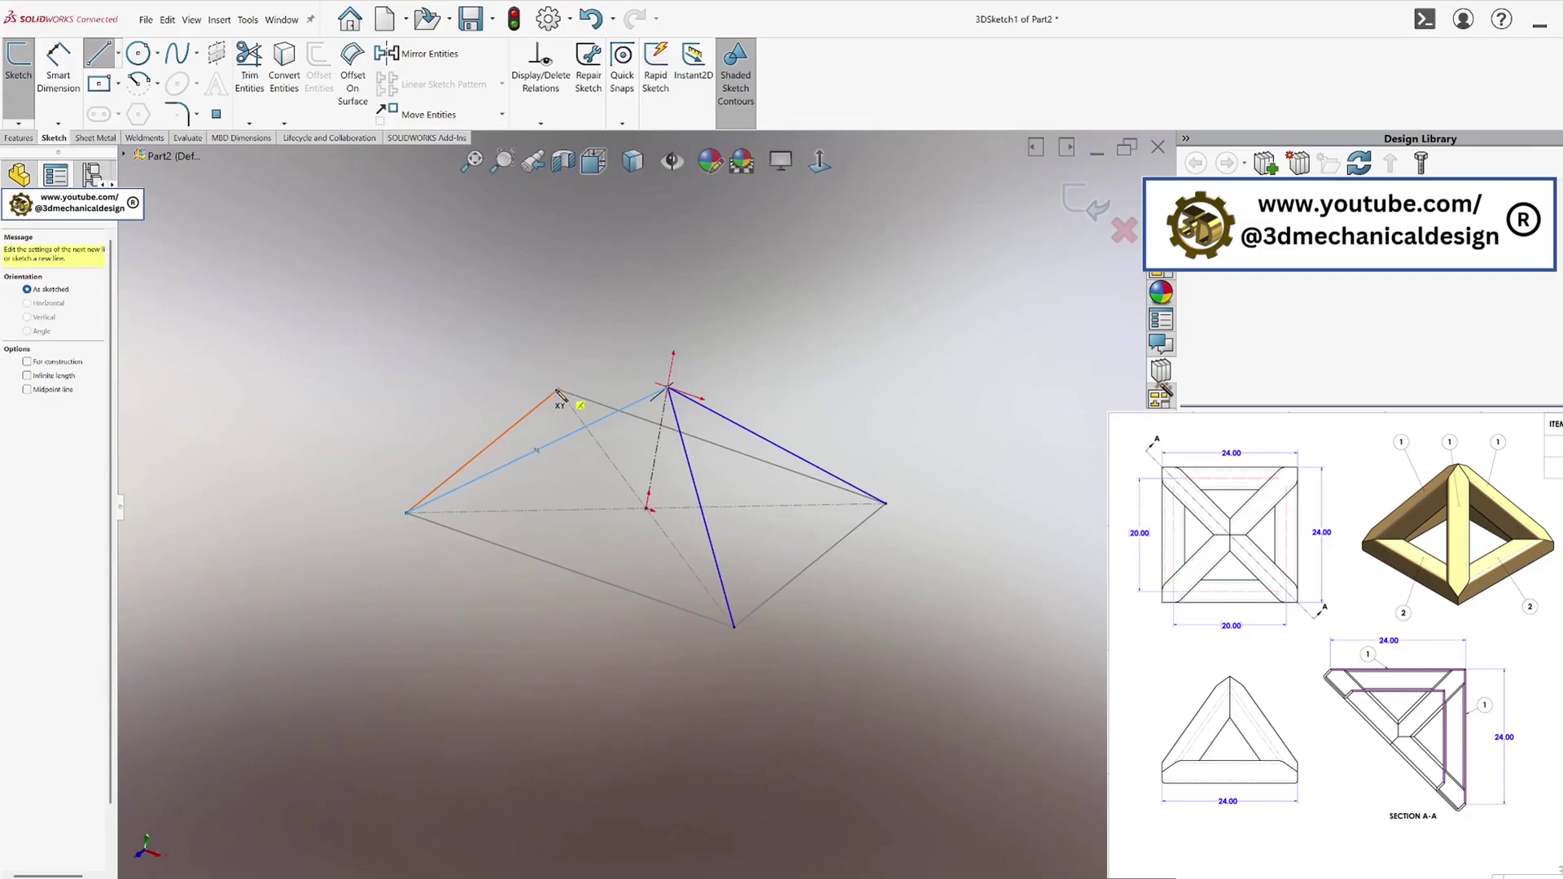
{"action": "left_click", "coordinate": [559, 392]}
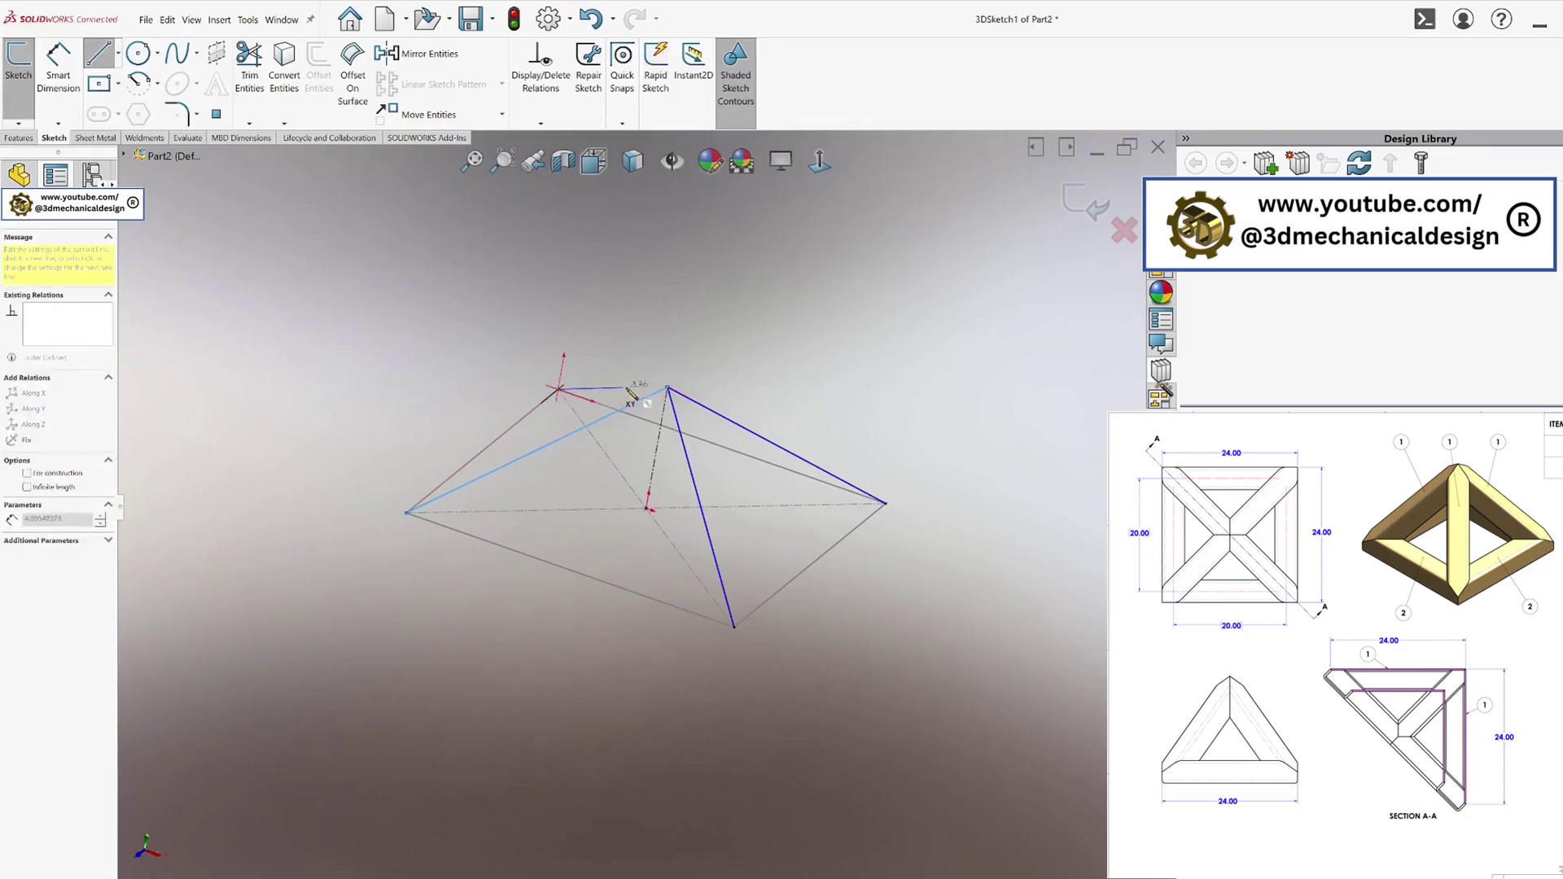
{"action": "left_click", "coordinate": [669, 390]}
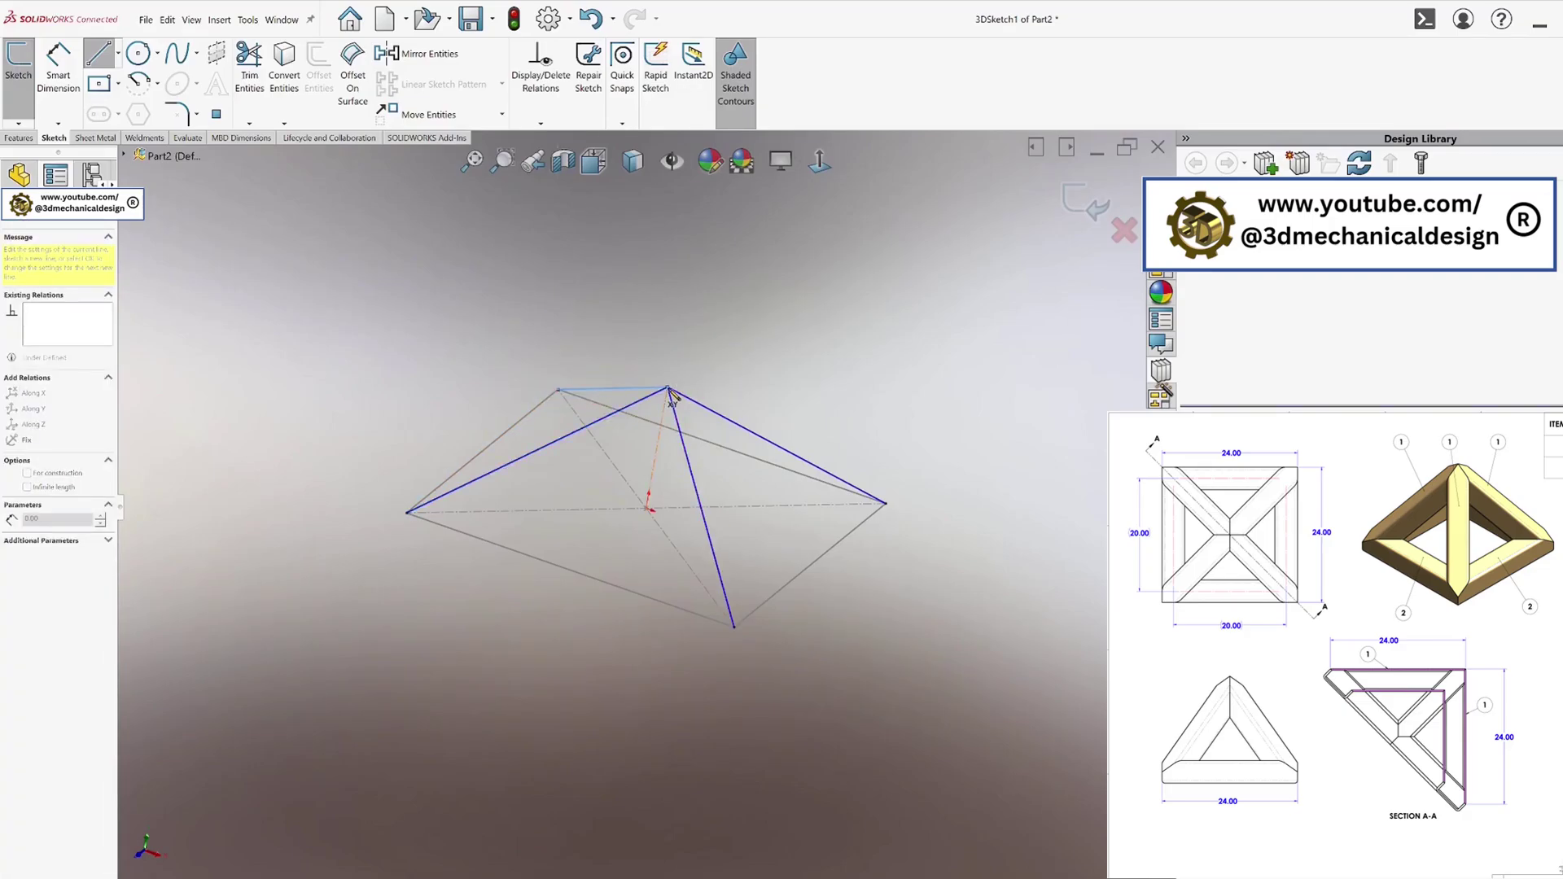
{"action": "key", "text": "Escape"}
{"action": "mouse_move", "coordinate": [789, 516]}
{"action": "middle_mouse_down"}
{"action": "mouse_move", "coordinate": [744, 531]}
{"action": "mouse_move", "coordinate": [855, 497]}
{"action": "mouse_move", "coordinate": [700, 485]}
{"action": "middle_mouse_up"}
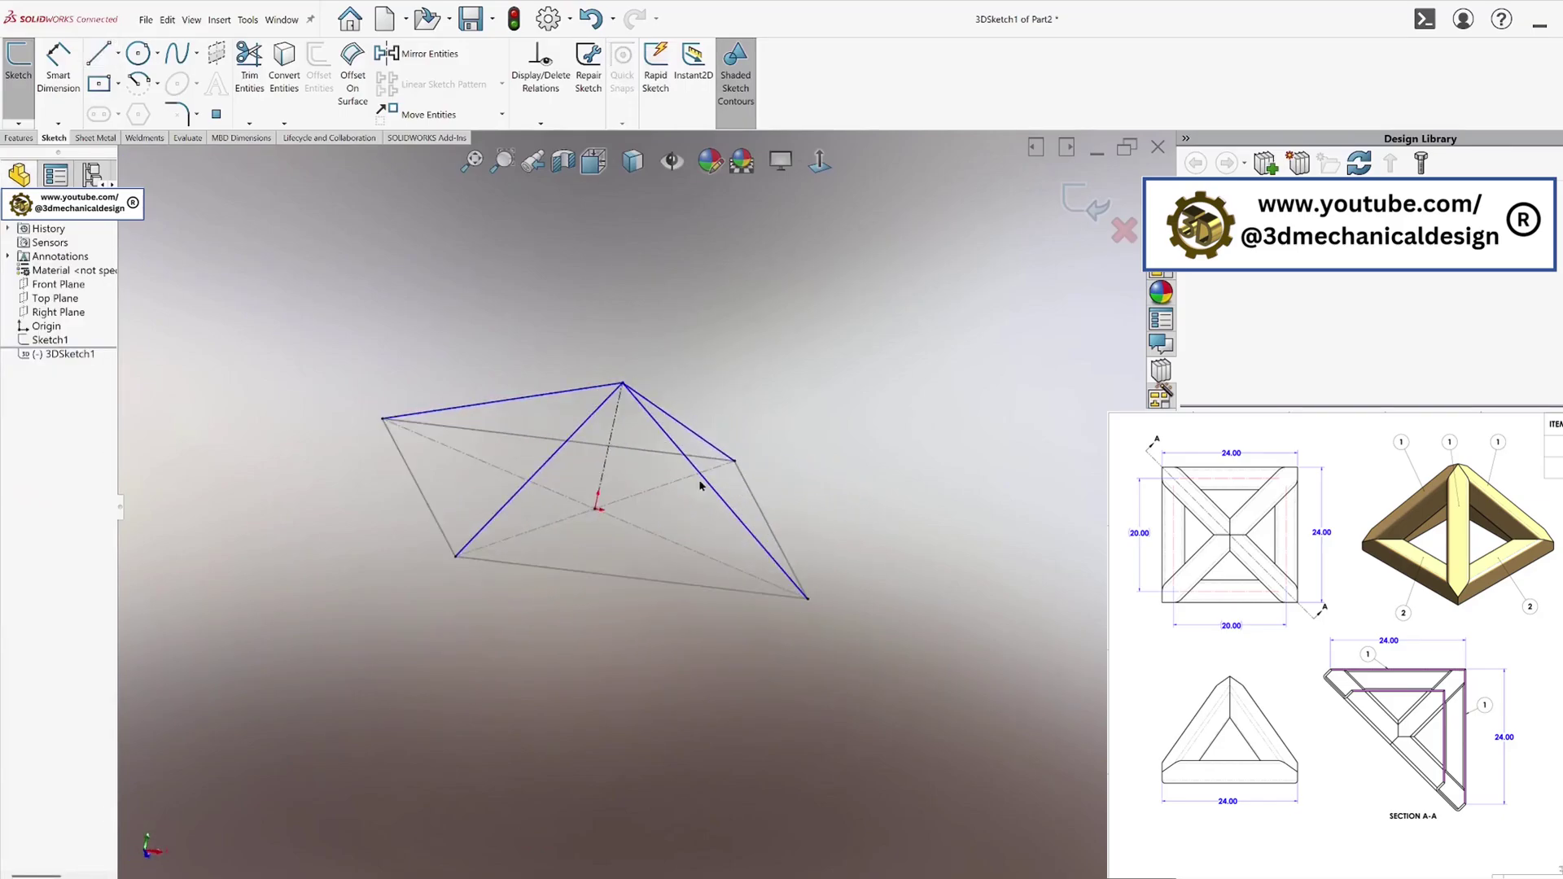
Make a sloped edge equal to a base edge and exit the 3D sketch
{"action": "left_click", "coordinate": [568, 447]}
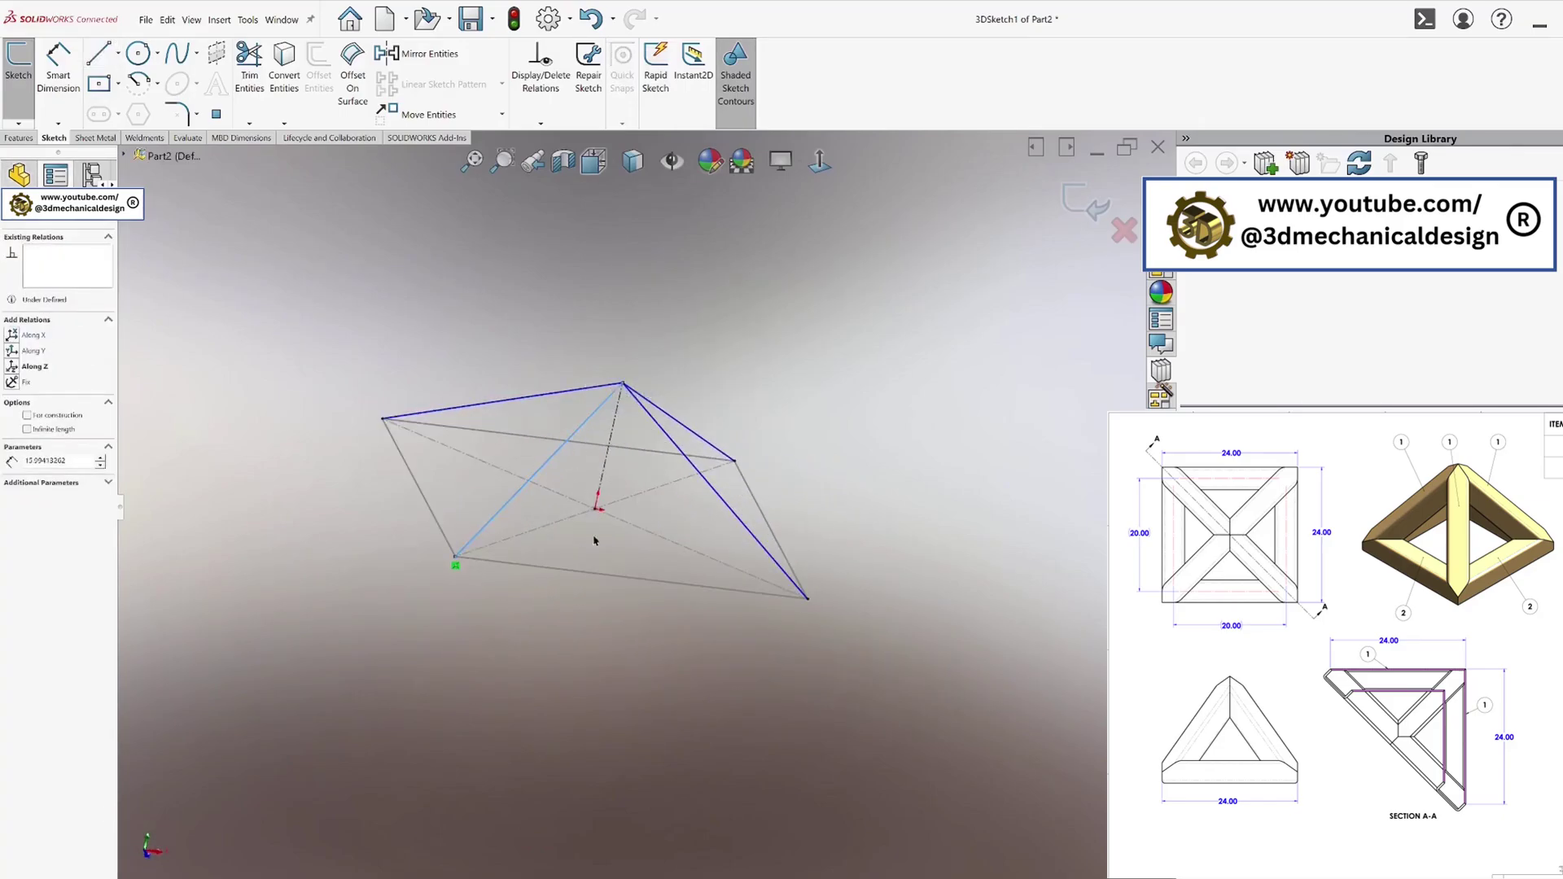
{"action": "left_click", "coordinate": [562, 576], "text": "ctrl"}
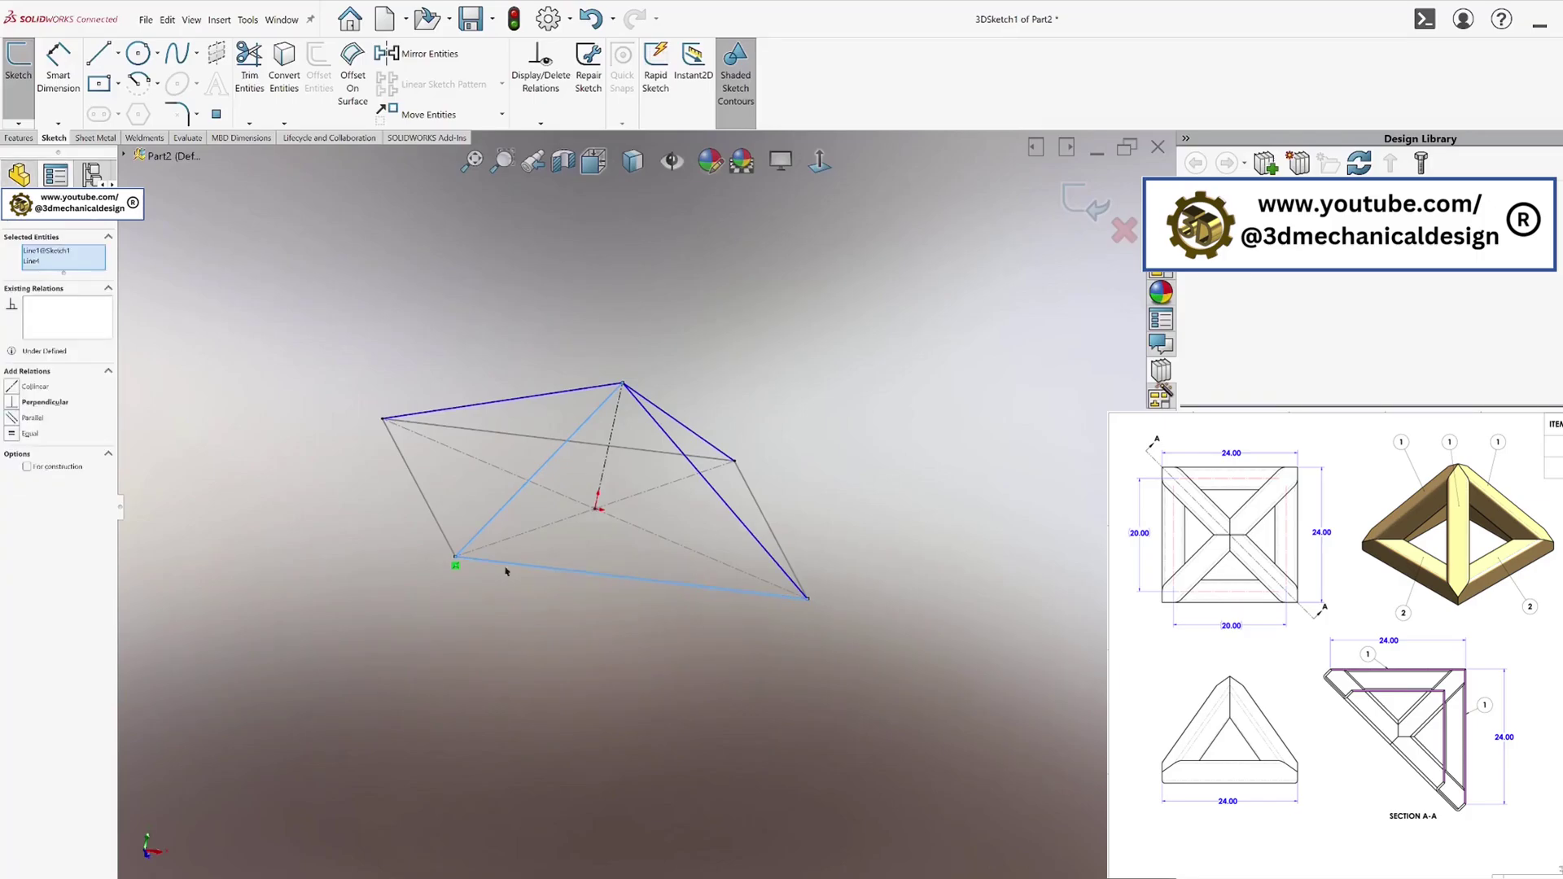
{"action": "left_click", "coordinate": [14, 435]}
{"action": "left_click", "coordinate": [468, 611]}
{"action": "middle_click_drag", "start_coordinate": [469, 611], "coordinate": [426, 659]}
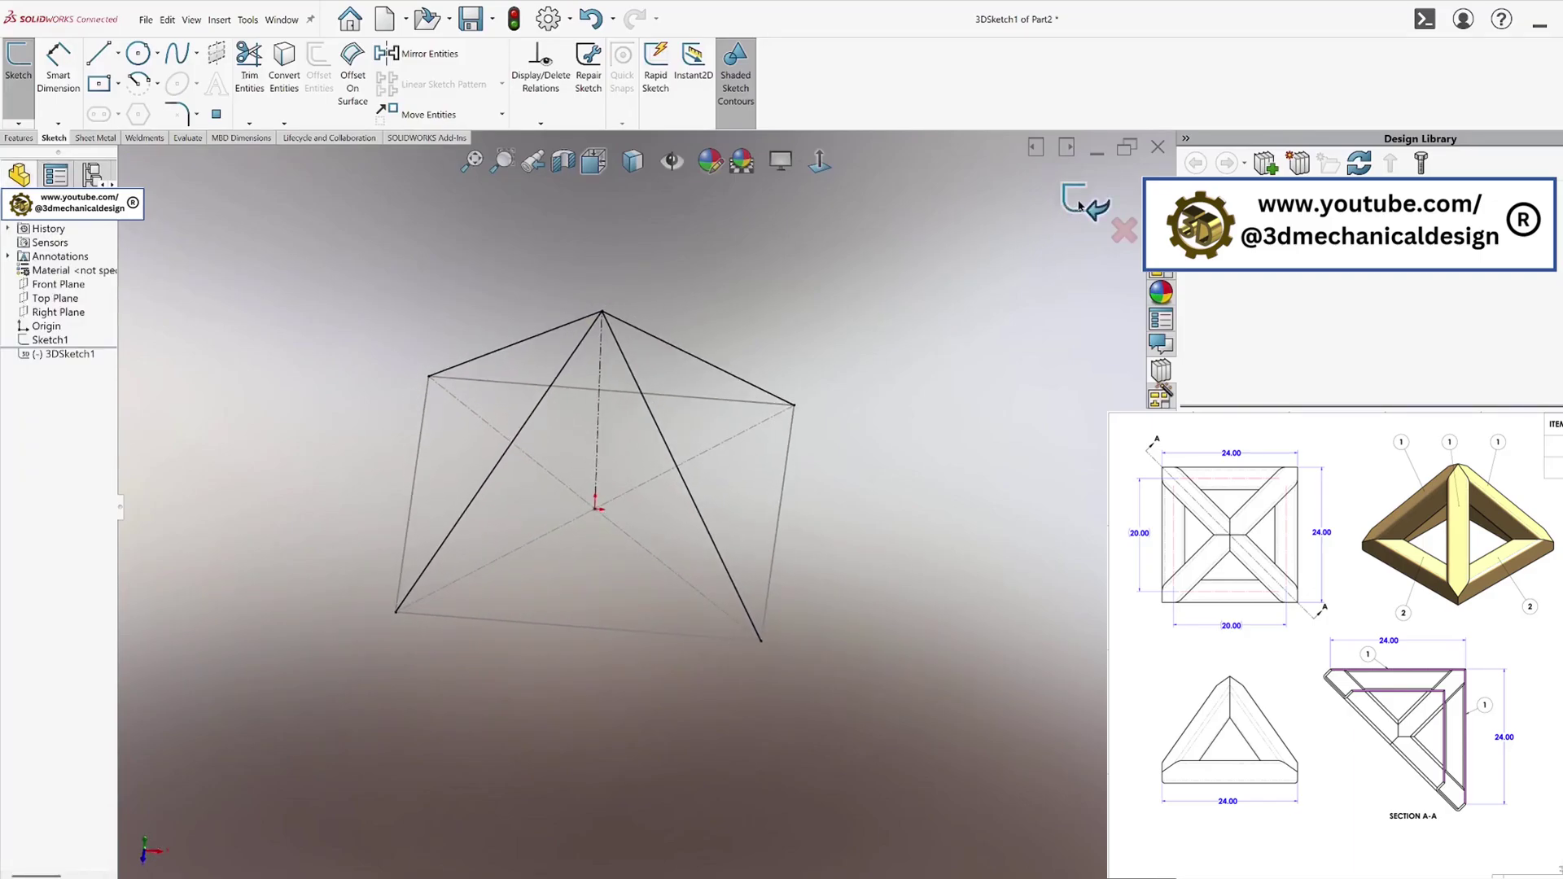
{"action": "left_click", "coordinate": [1075, 206]}
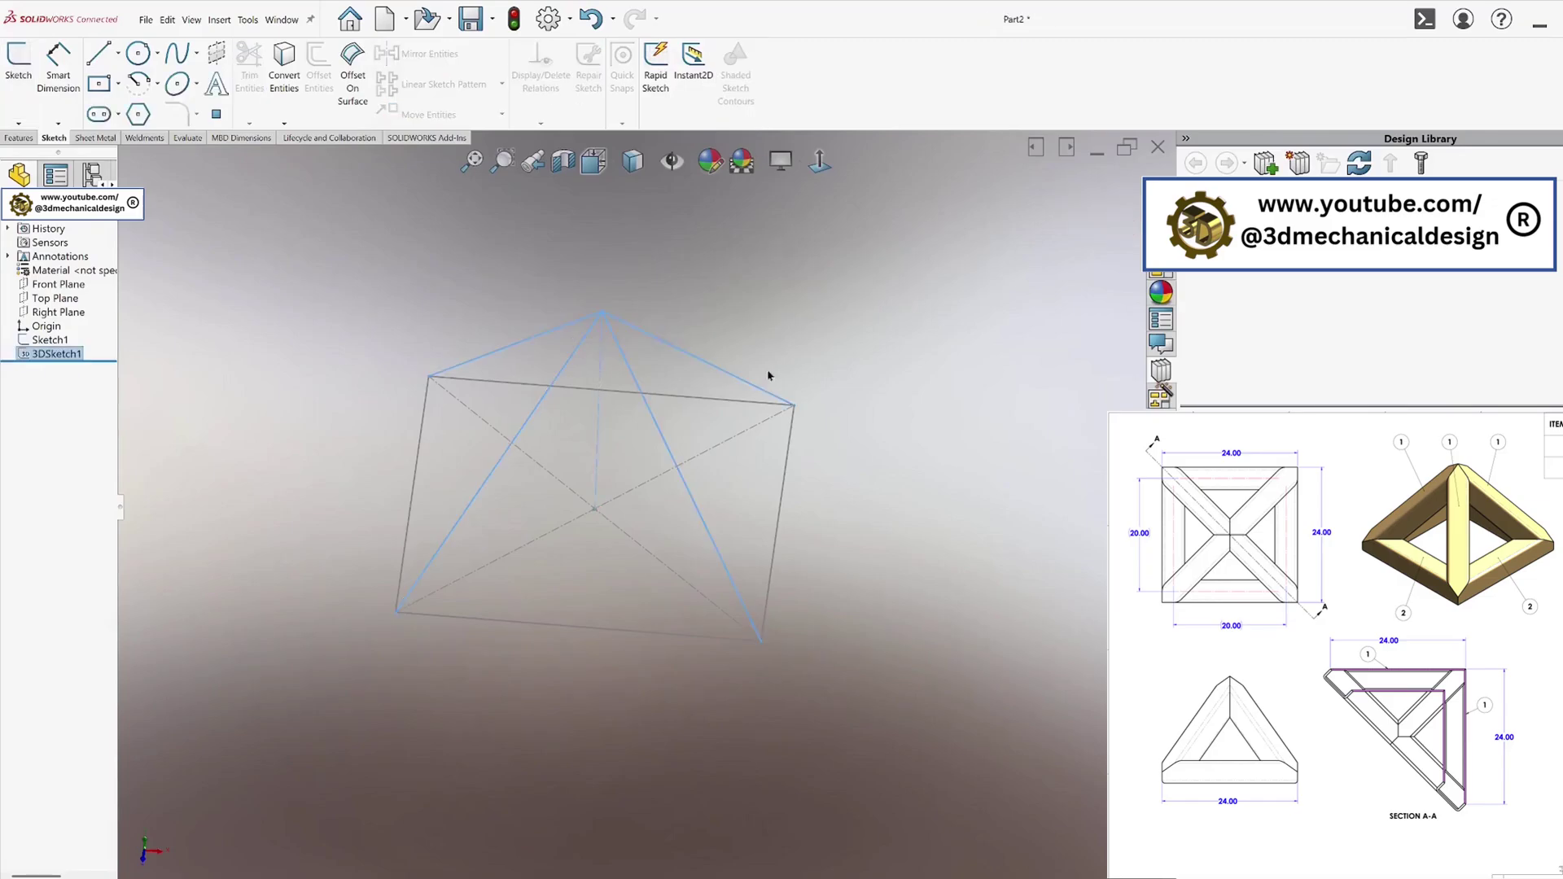
Start a Structural Member keeping the ansi inch 4 x 4 x 0.25 square tube
{"action": "left_click", "coordinate": [702, 402]}
{"action": "mouse_move", "coordinate": [883, 541]}
{"action": "middle_mouse_down"}
{"action": "mouse_move", "coordinate": [880, 440]}
{"action": "mouse_move", "coordinate": [842, 427]}
{"action": "middle_mouse_up"}
{"action": "left_click", "coordinate": [842, 427]}
{"action": "mouse_move", "coordinate": [621, 444]}
{"action": "middle_mouse_down"}
{"action": "mouse_move", "coordinate": [586, 482]}
{"action": "mouse_move", "coordinate": [613, 466]}
{"action": "middle_mouse_up"}
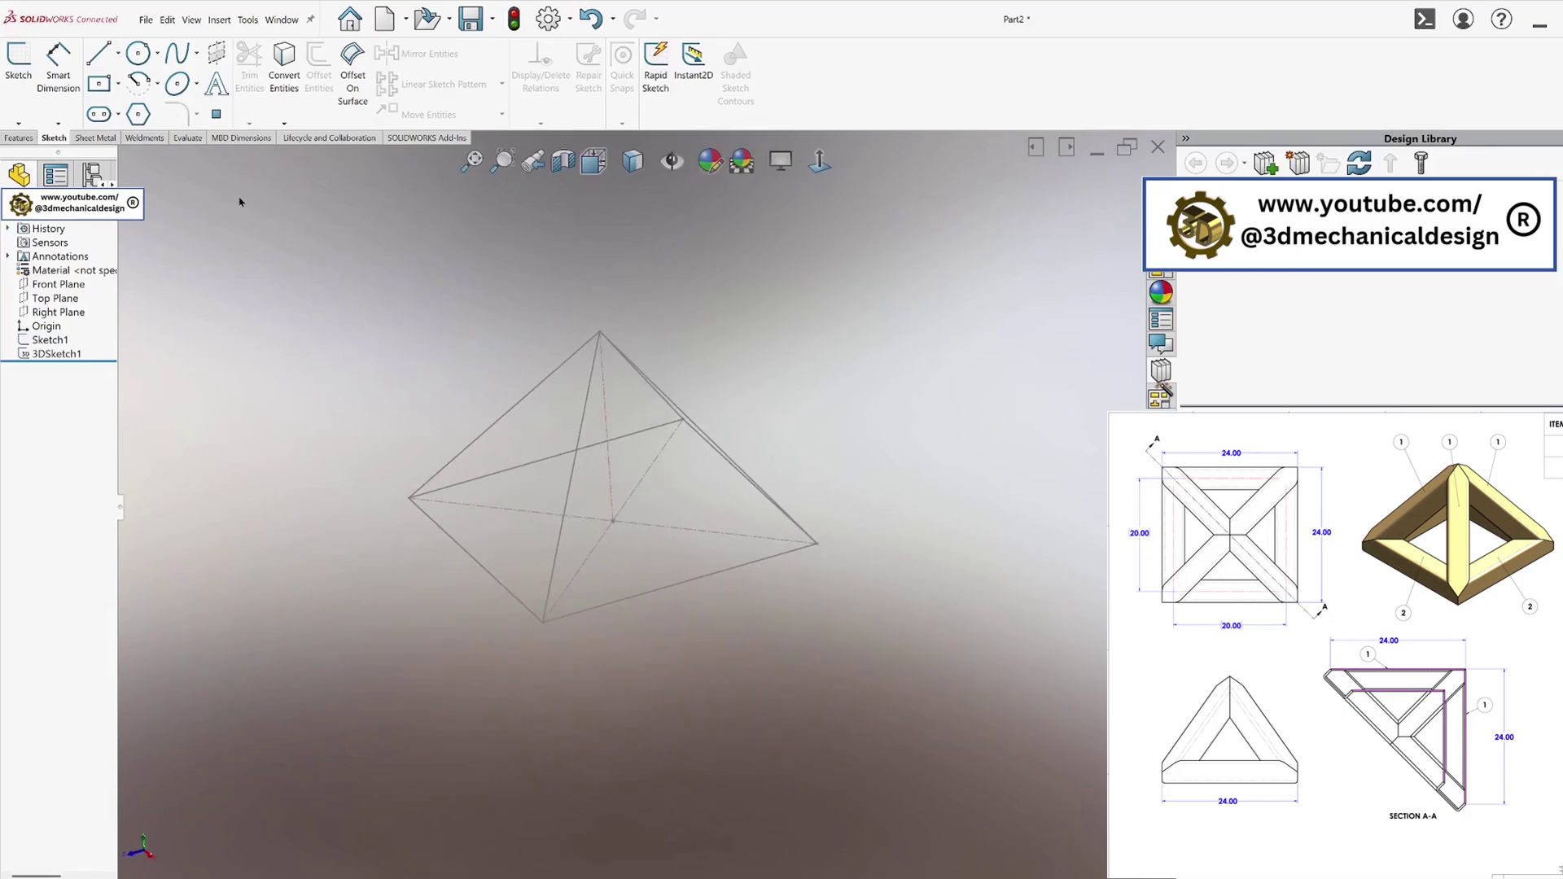
{"action": "left_click", "coordinate": [151, 139]}
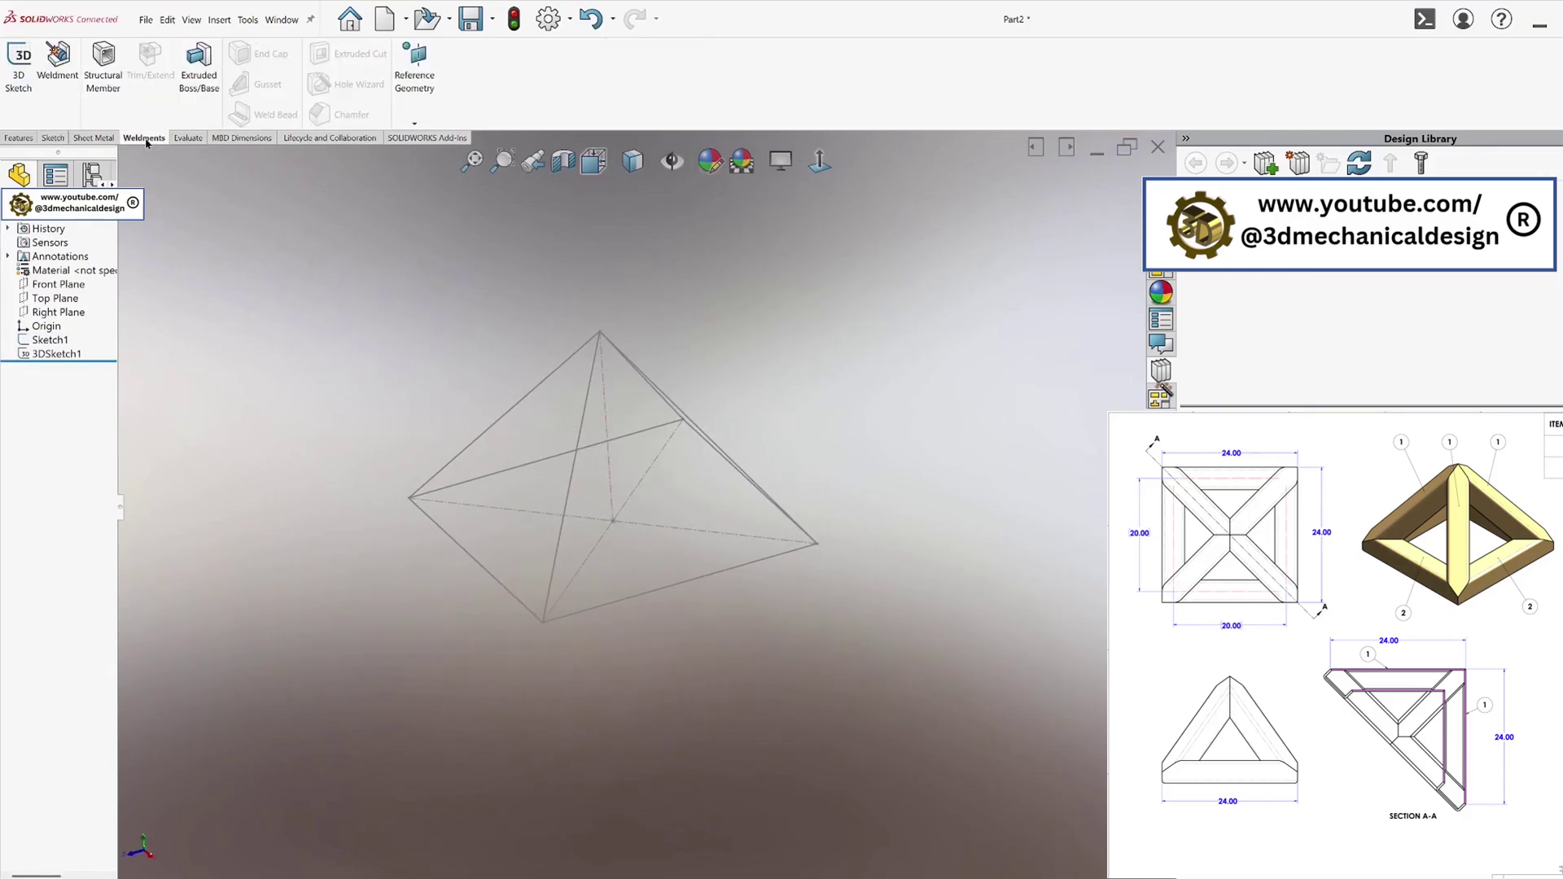
{"action": "left_click", "coordinate": [112, 69]}
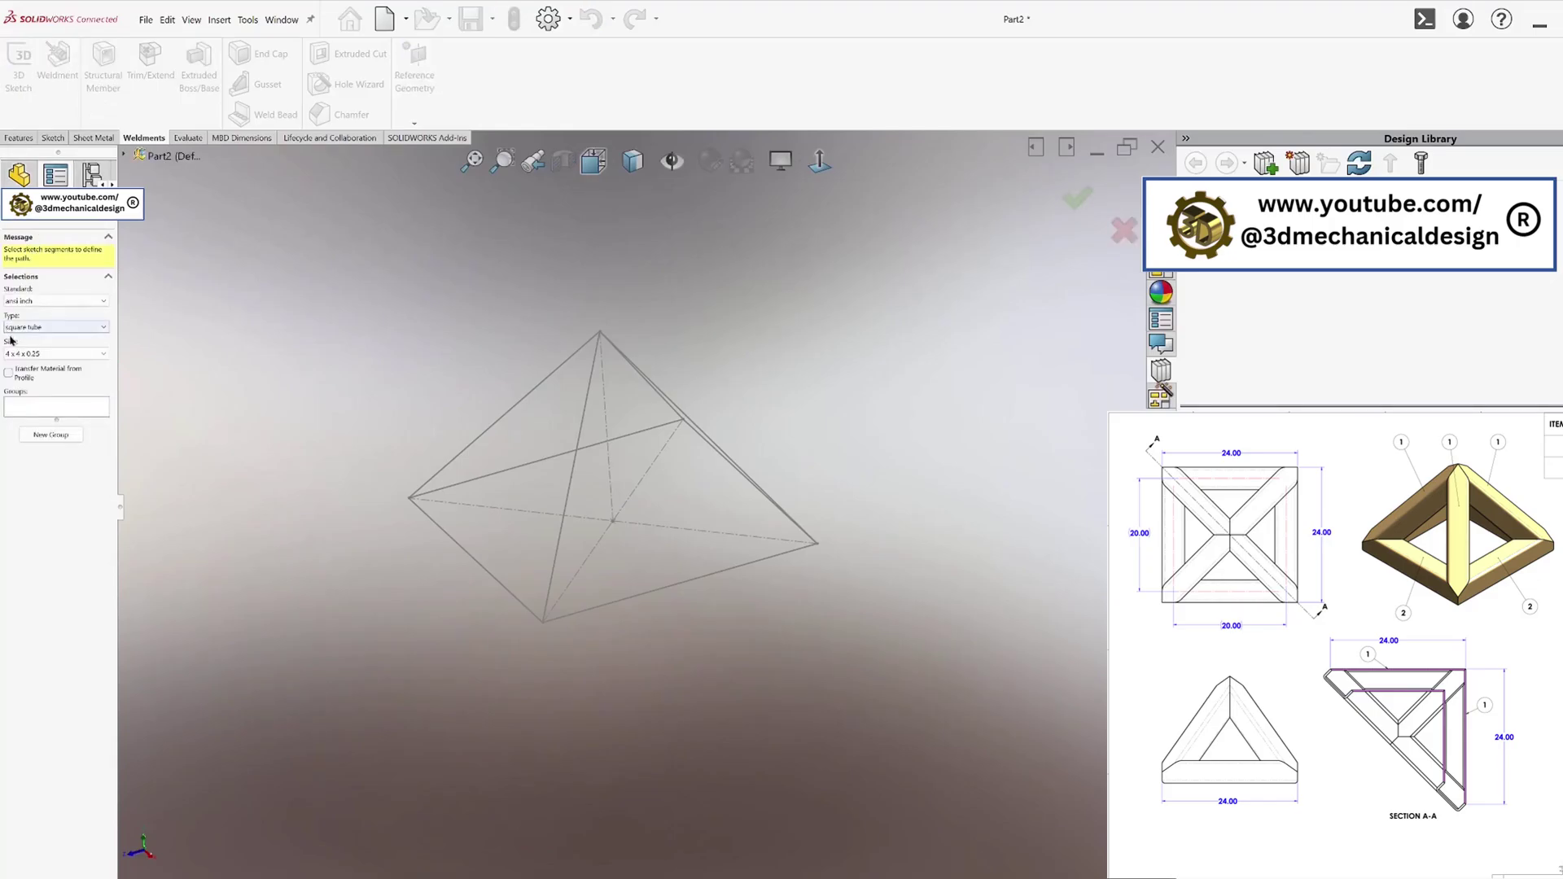
{"action": "left_click", "coordinate": [48, 354]}
{"action": "left_click", "coordinate": [49, 354]}
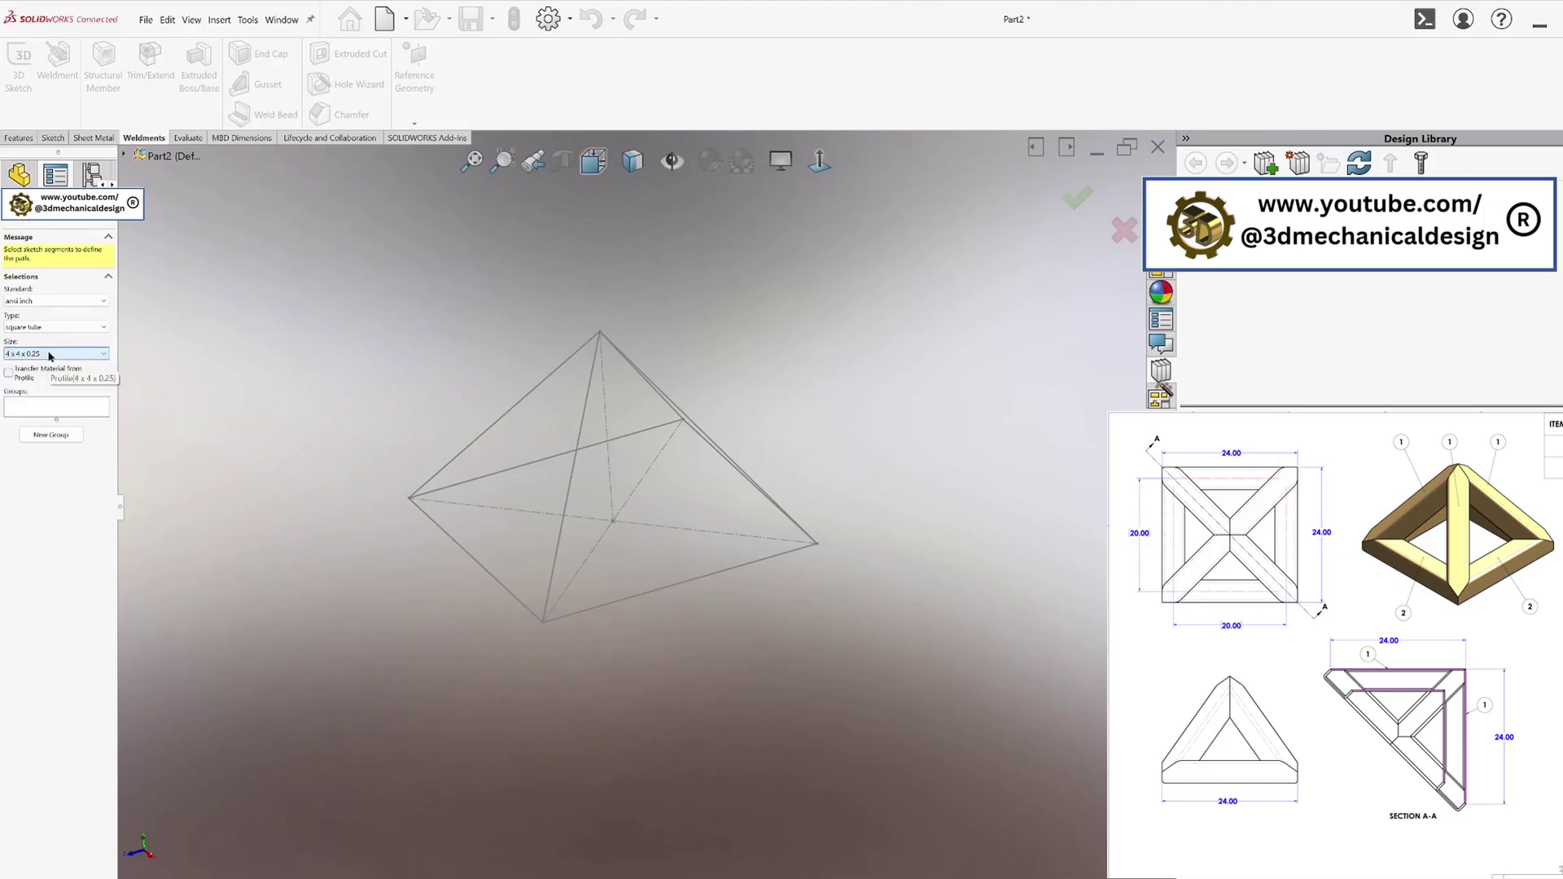
Pick two adjoining pyramid edges as the tube path for Group1
{"action": "left_click", "coordinate": [47, 406]}
{"action": "middle_click_drag", "start_coordinate": [170, 472], "coordinate": [402, 531]}
{"action": "mouse_move", "coordinate": [569, 459]}
{"action": "middle_mouse_down"}
{"action": "mouse_move", "coordinate": [611, 505]}
{"action": "mouse_move", "coordinate": [649, 457]}
{"action": "mouse_move", "coordinate": [564, 444]}
{"action": "middle_mouse_up"}
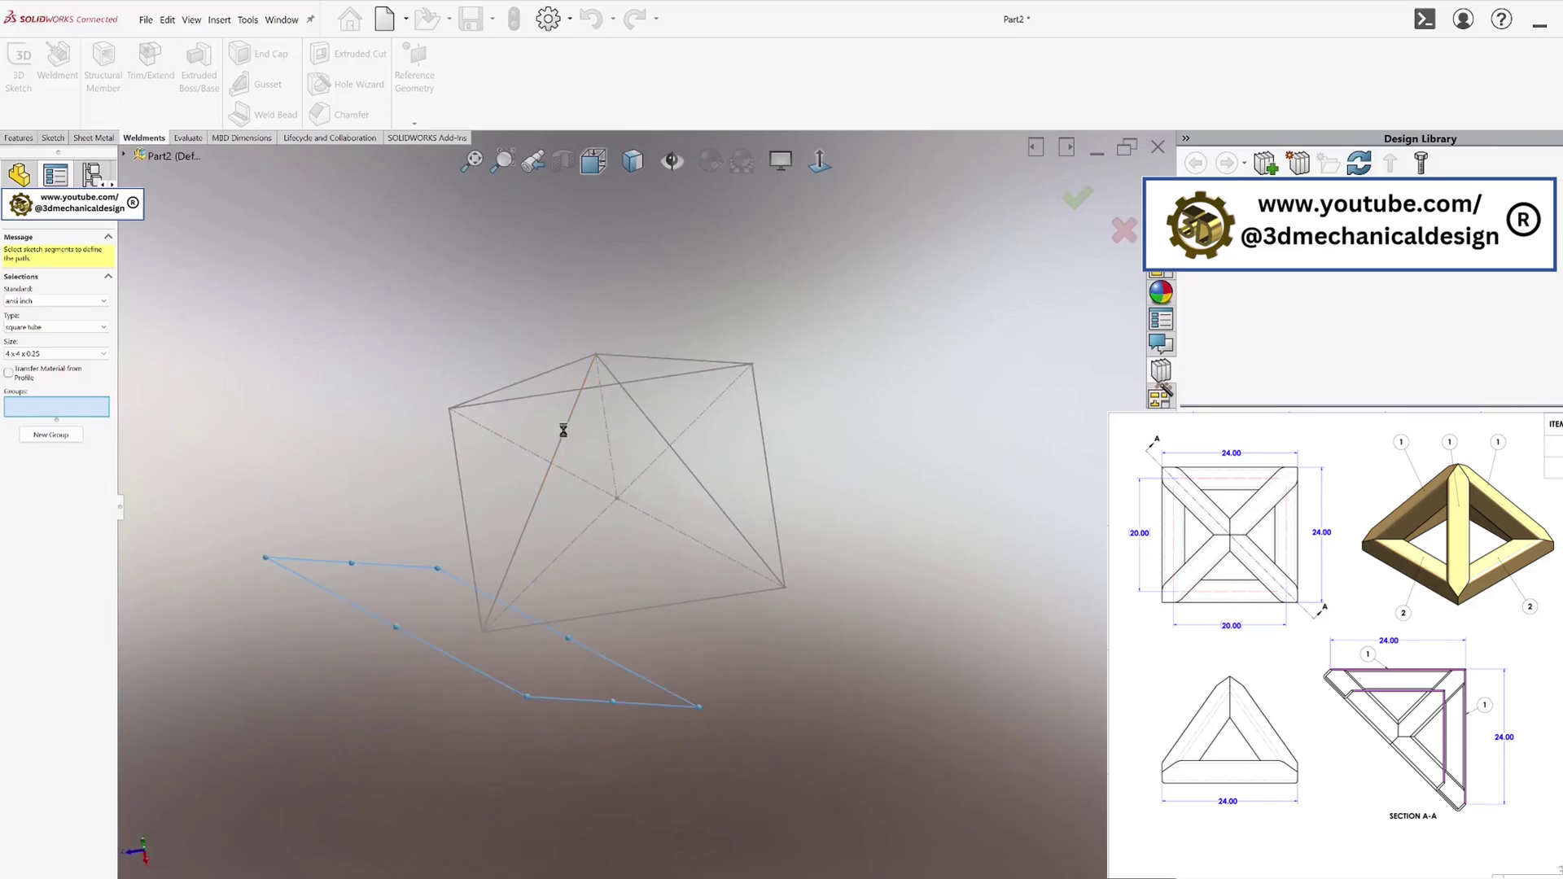
{"action": "left_click", "coordinate": [562, 439]}
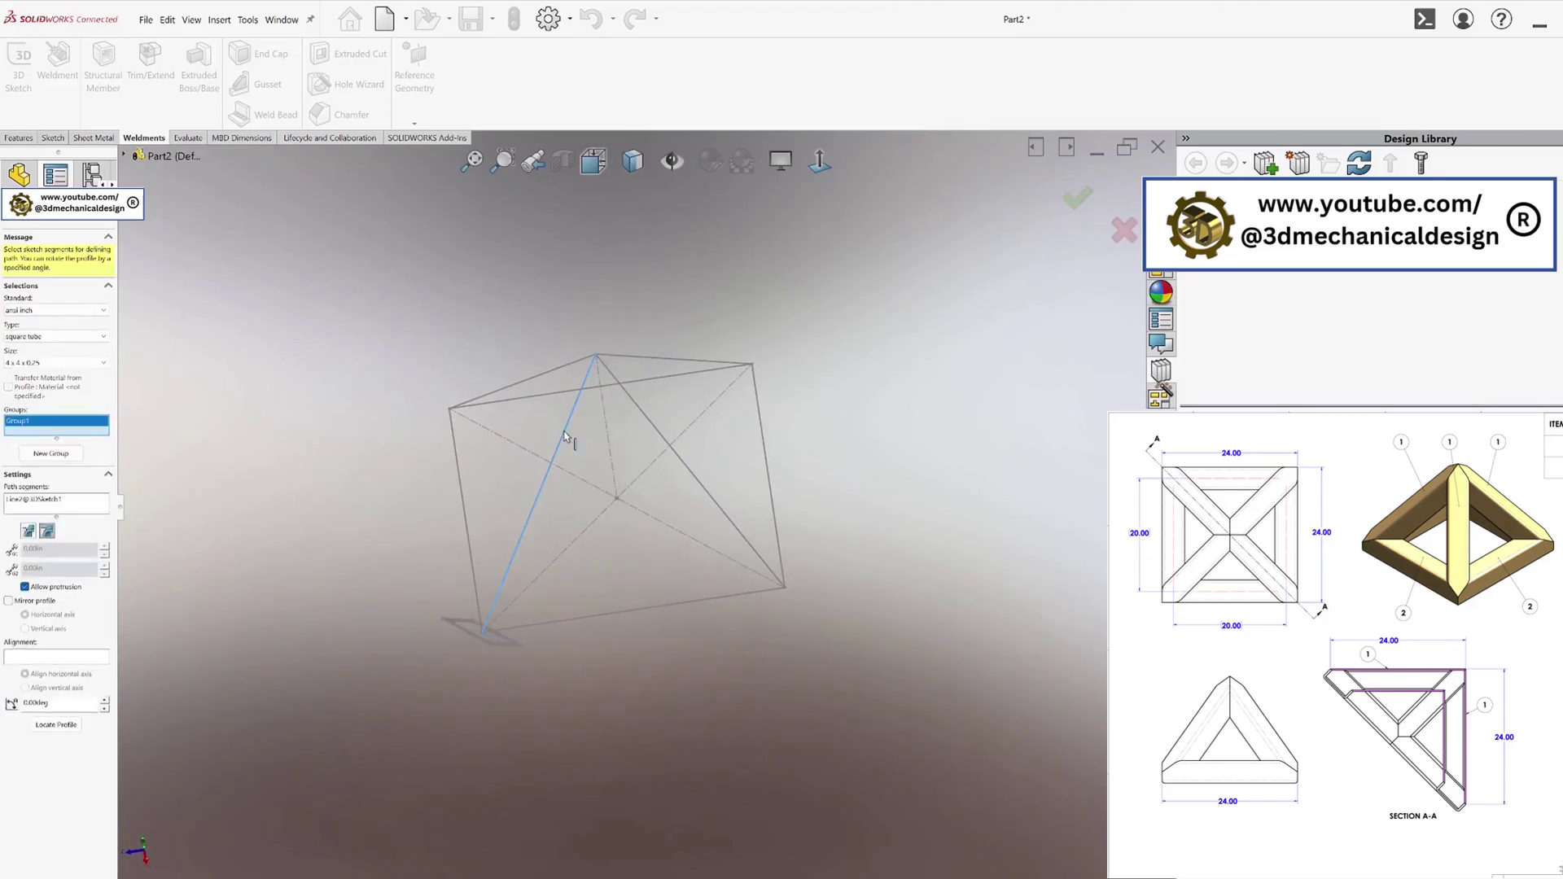
{"action": "left_click", "coordinate": [653, 358]}
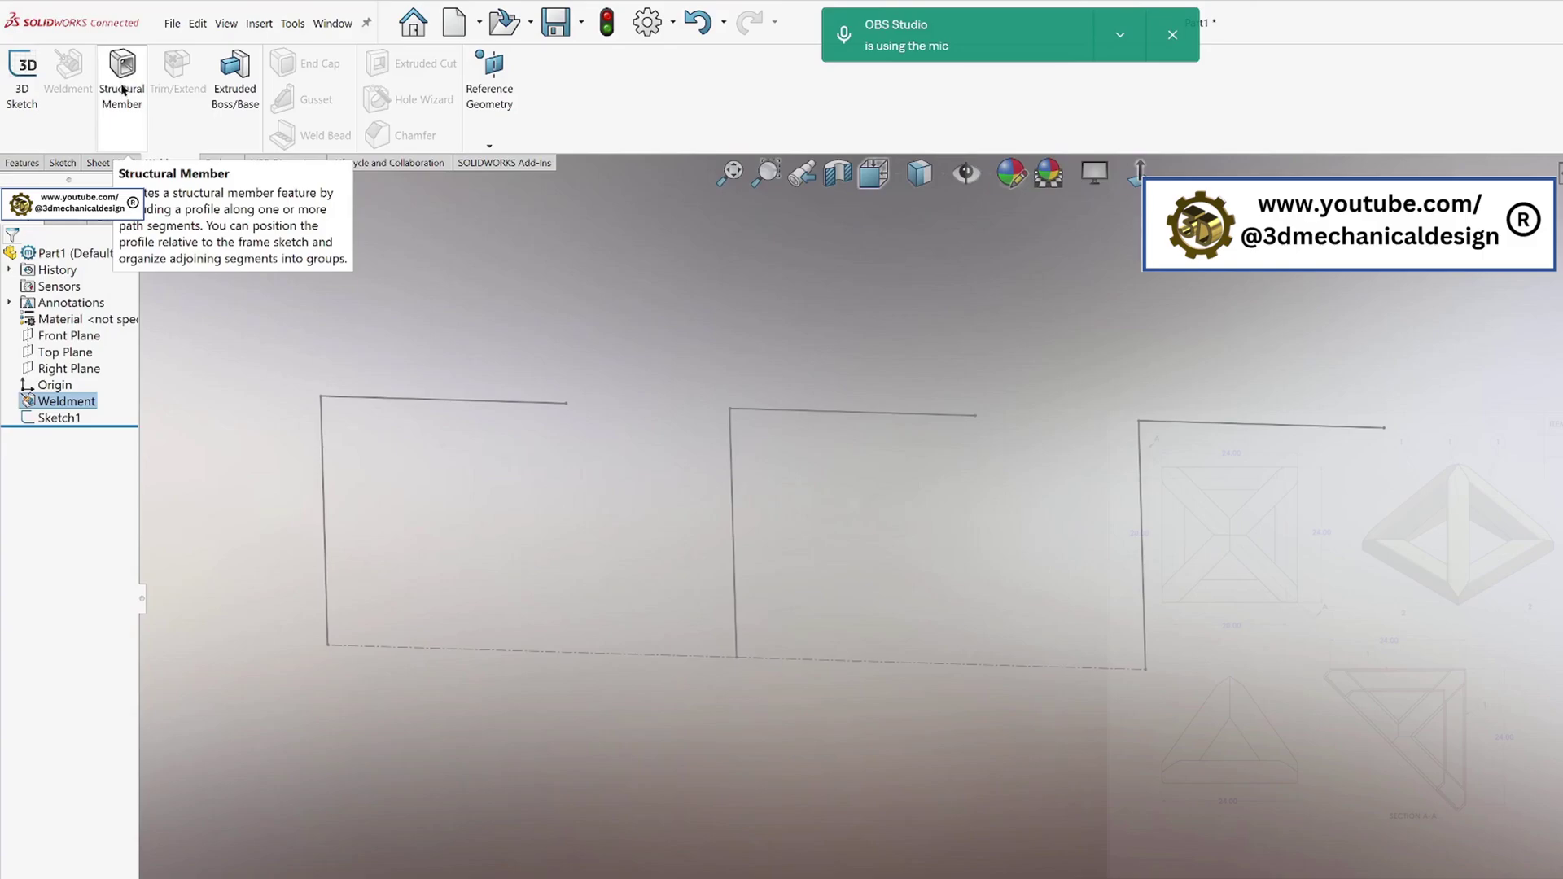
Create a structural member on the first L's two lines with an End Miter corner
{"action": "left_click", "coordinate": [122, 89]}
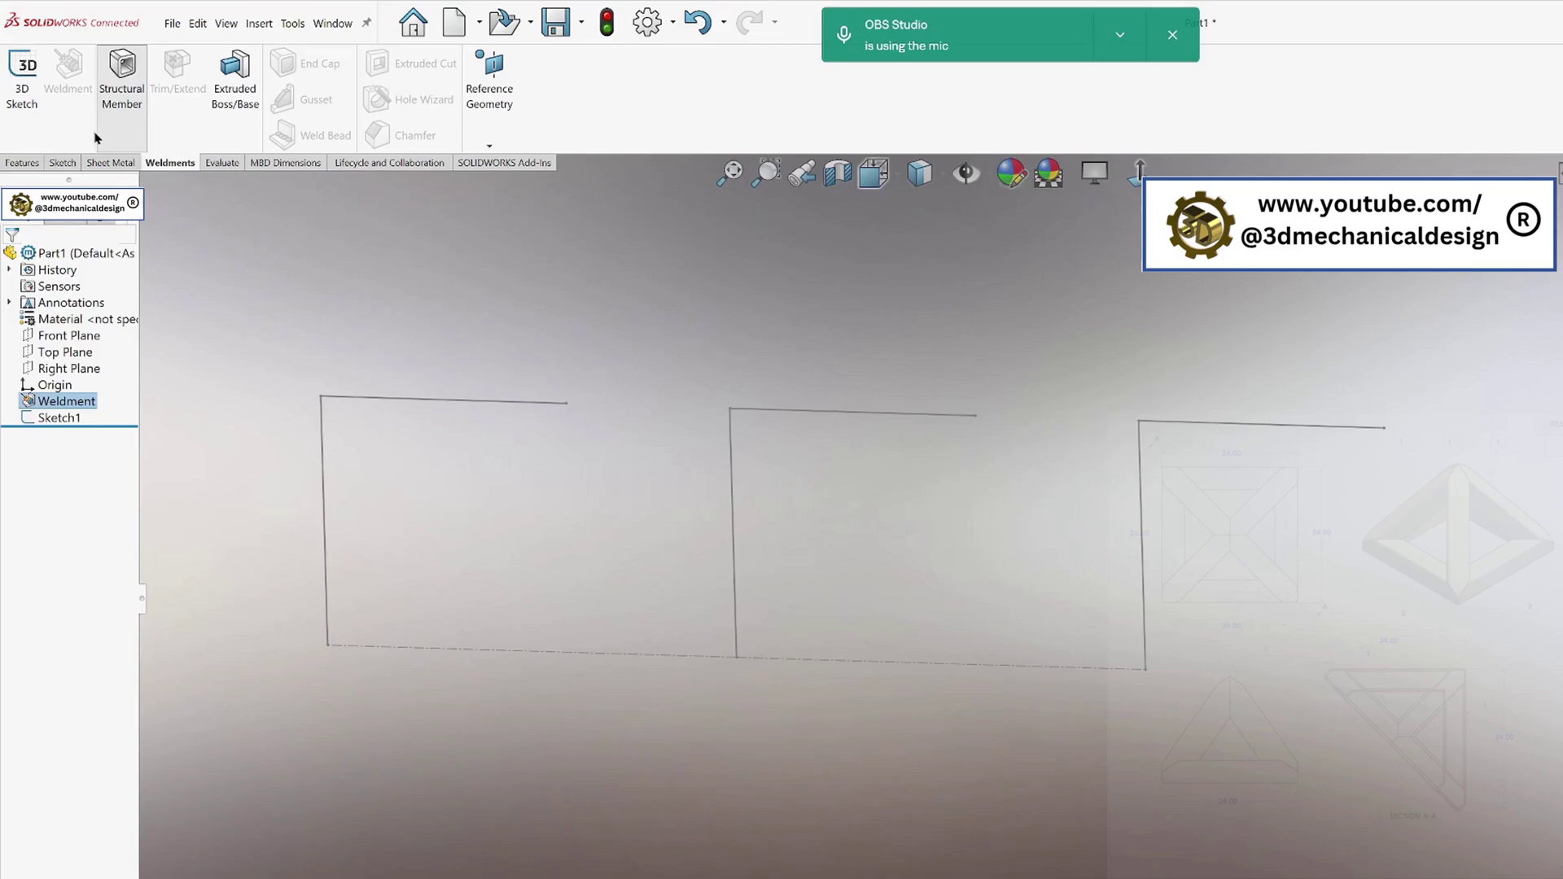
{"action": "left_click", "coordinate": [322, 456]}
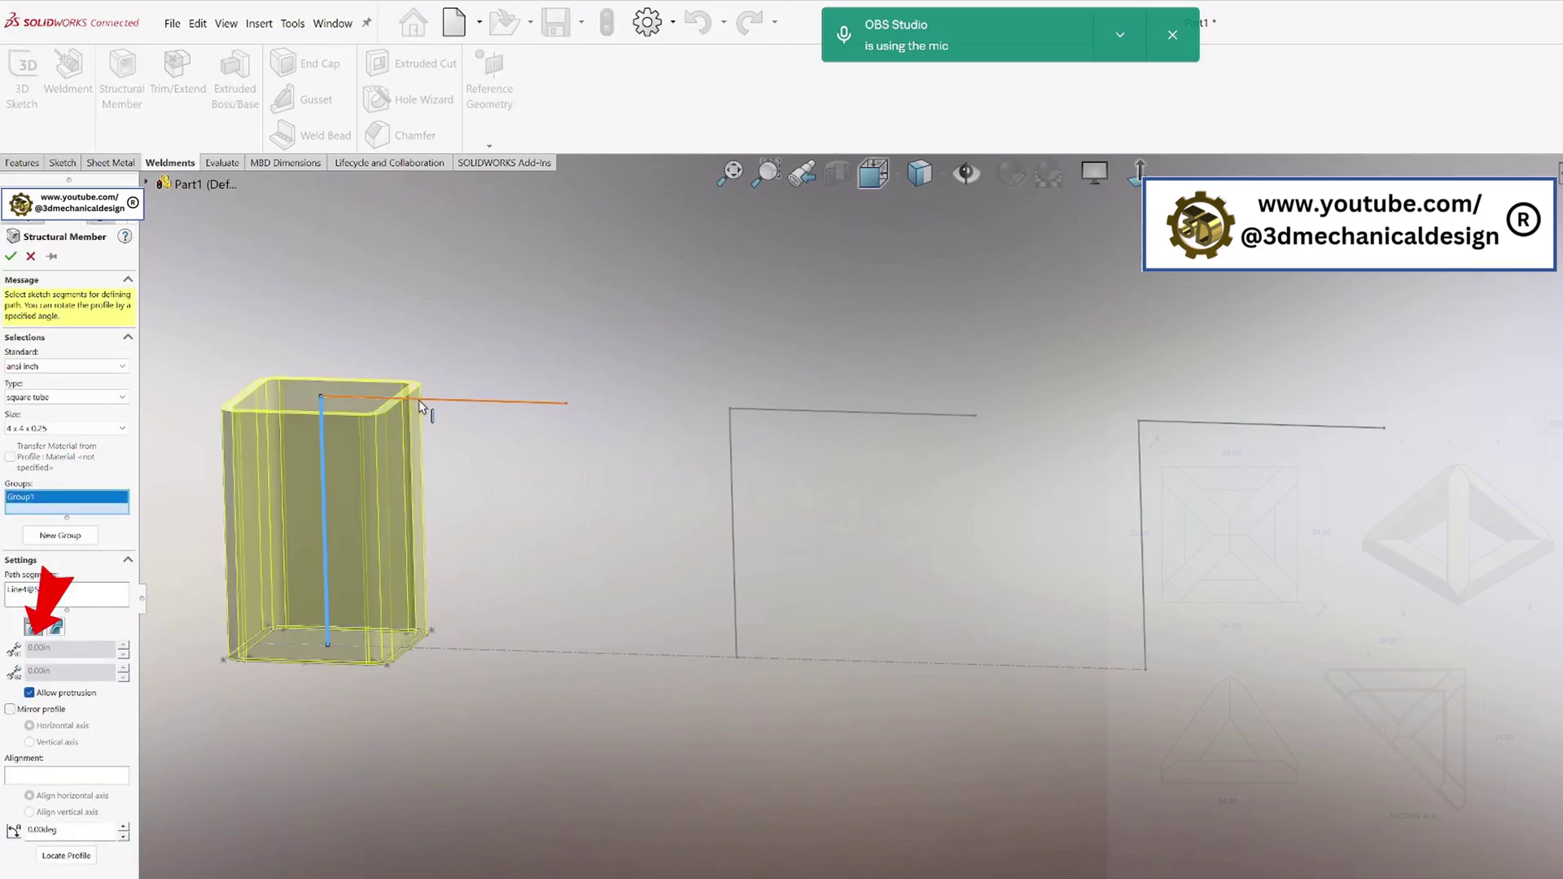
{"action": "left_click", "coordinate": [420, 406]}
{"action": "left_click", "coordinate": [34, 657]}
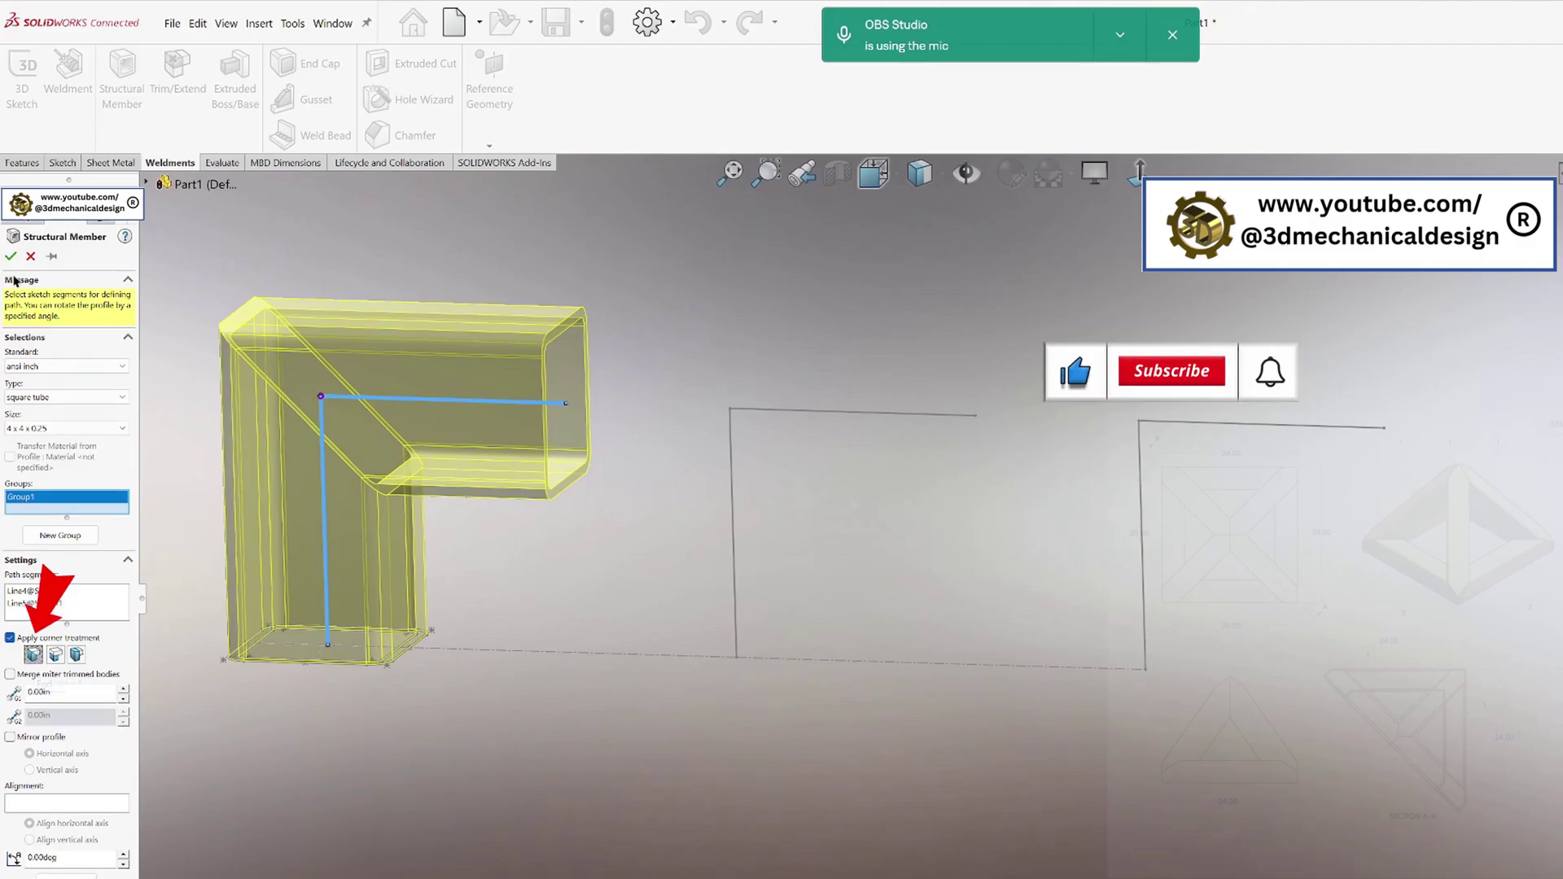
Add a second group on the next L with the first End Butt option
{"action": "left_click", "coordinate": [60, 536]}
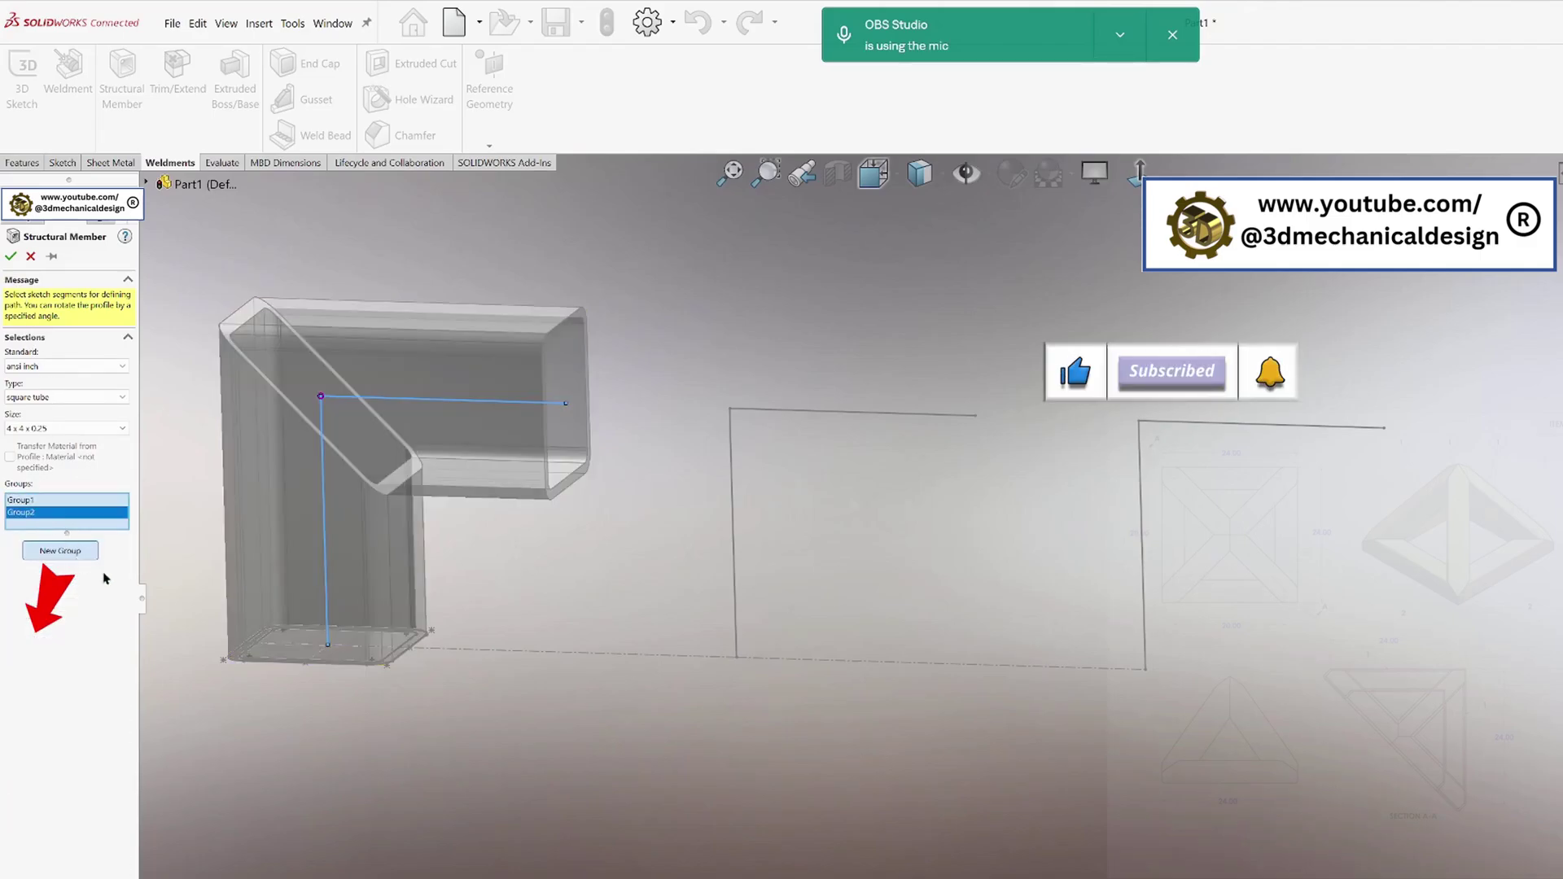
{"action": "left_click", "coordinate": [731, 508]}
{"action": "left_click", "coordinate": [848, 412]}
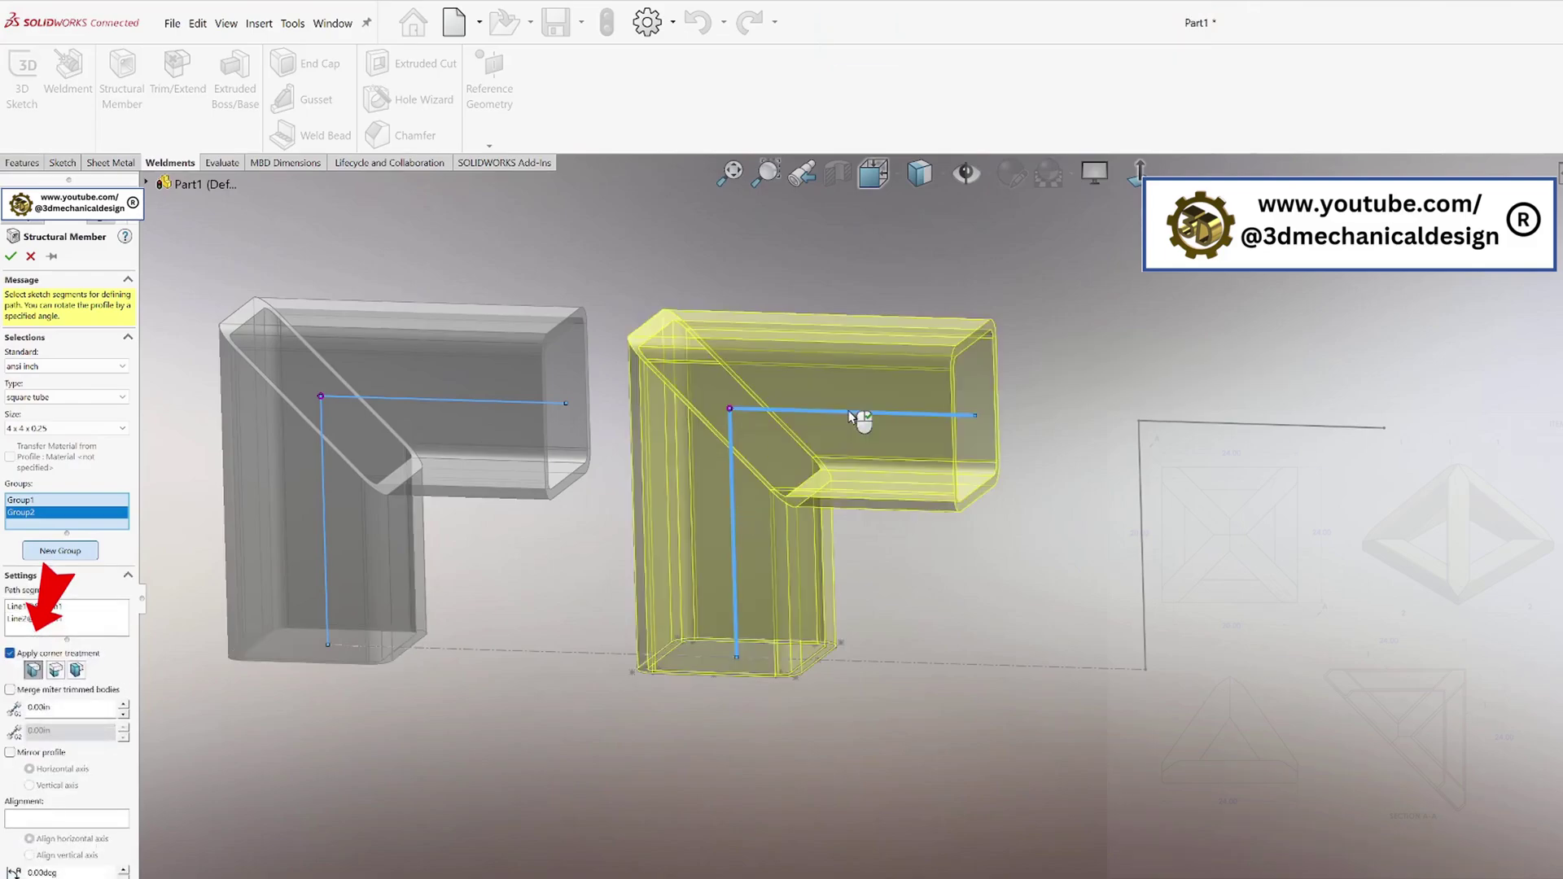
{"action": "left_click", "coordinate": [55, 669]}
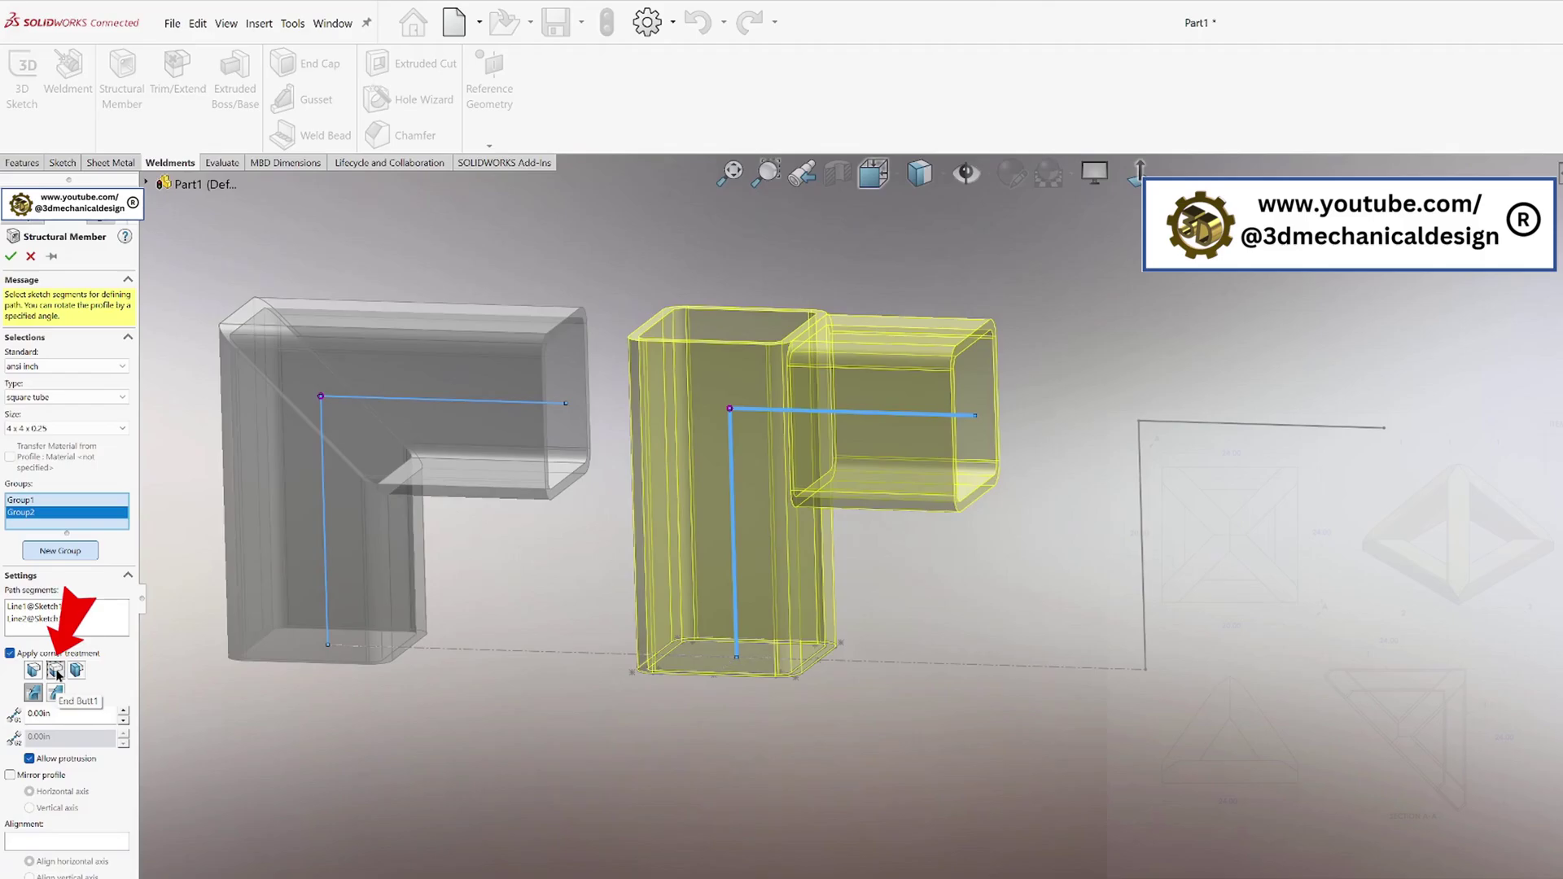
Add a third group on the last L with the opposite End Butt, then accept
{"action": "left_click", "coordinate": [60, 552]}
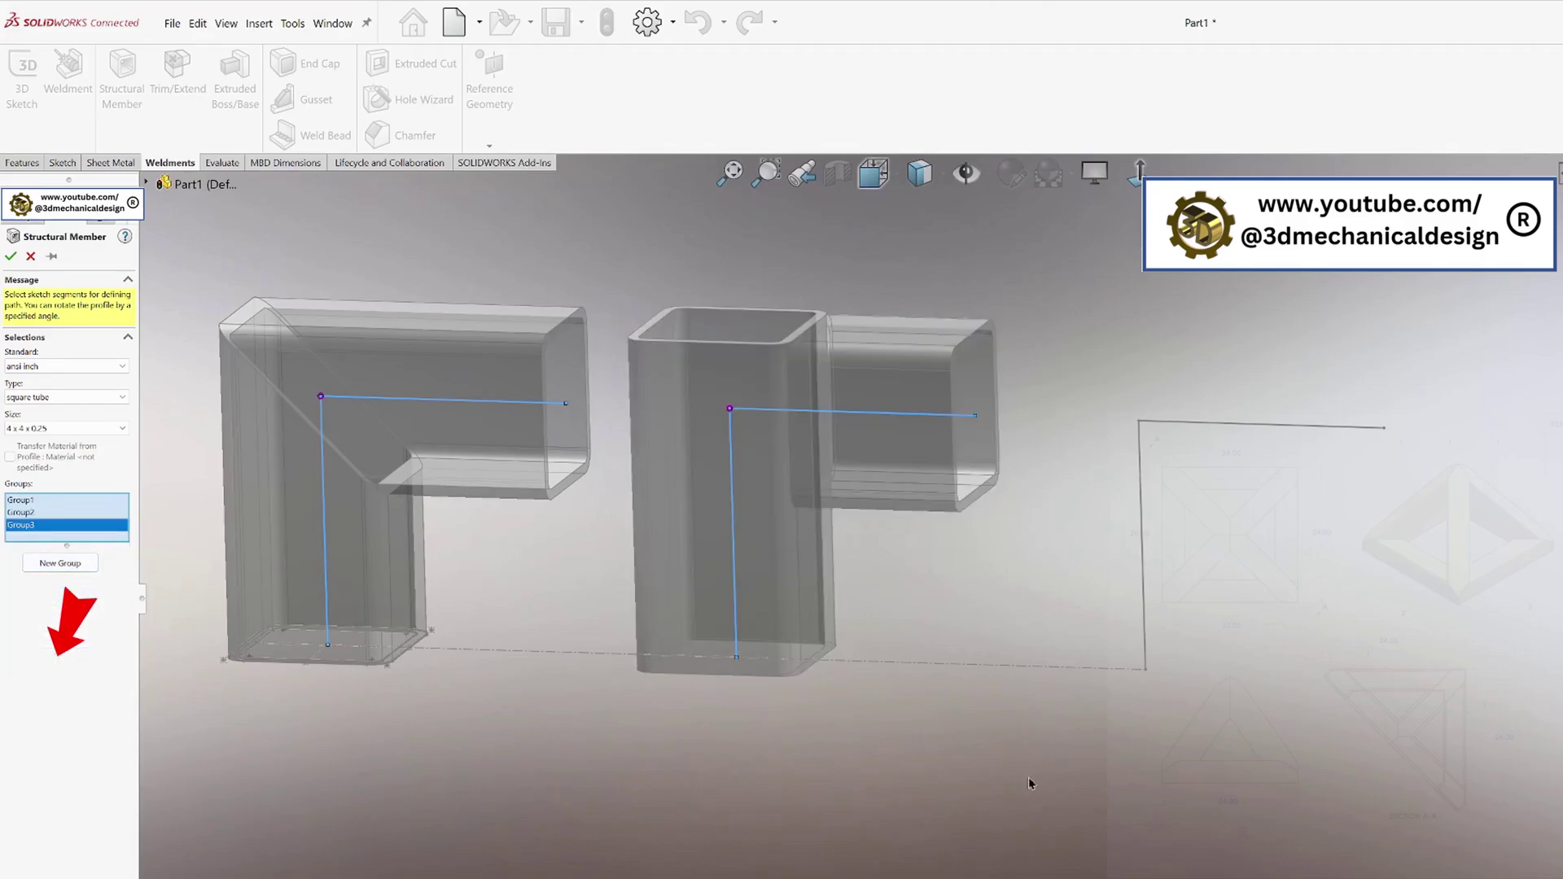
{"action": "left_click", "coordinate": [1144, 575]}
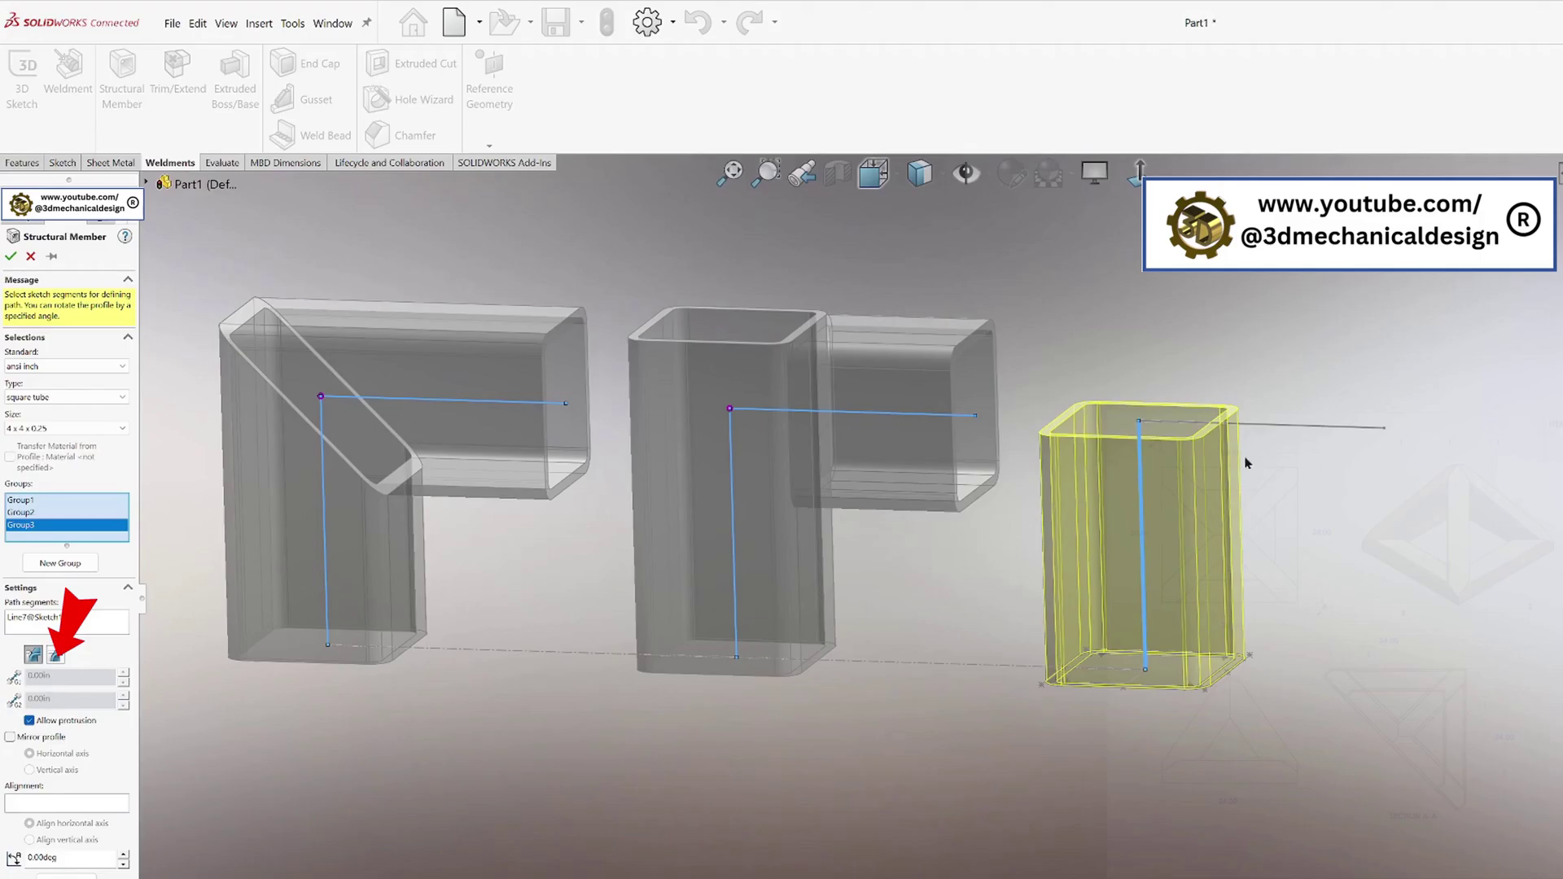
{"action": "left_click", "coordinate": [1268, 426]}
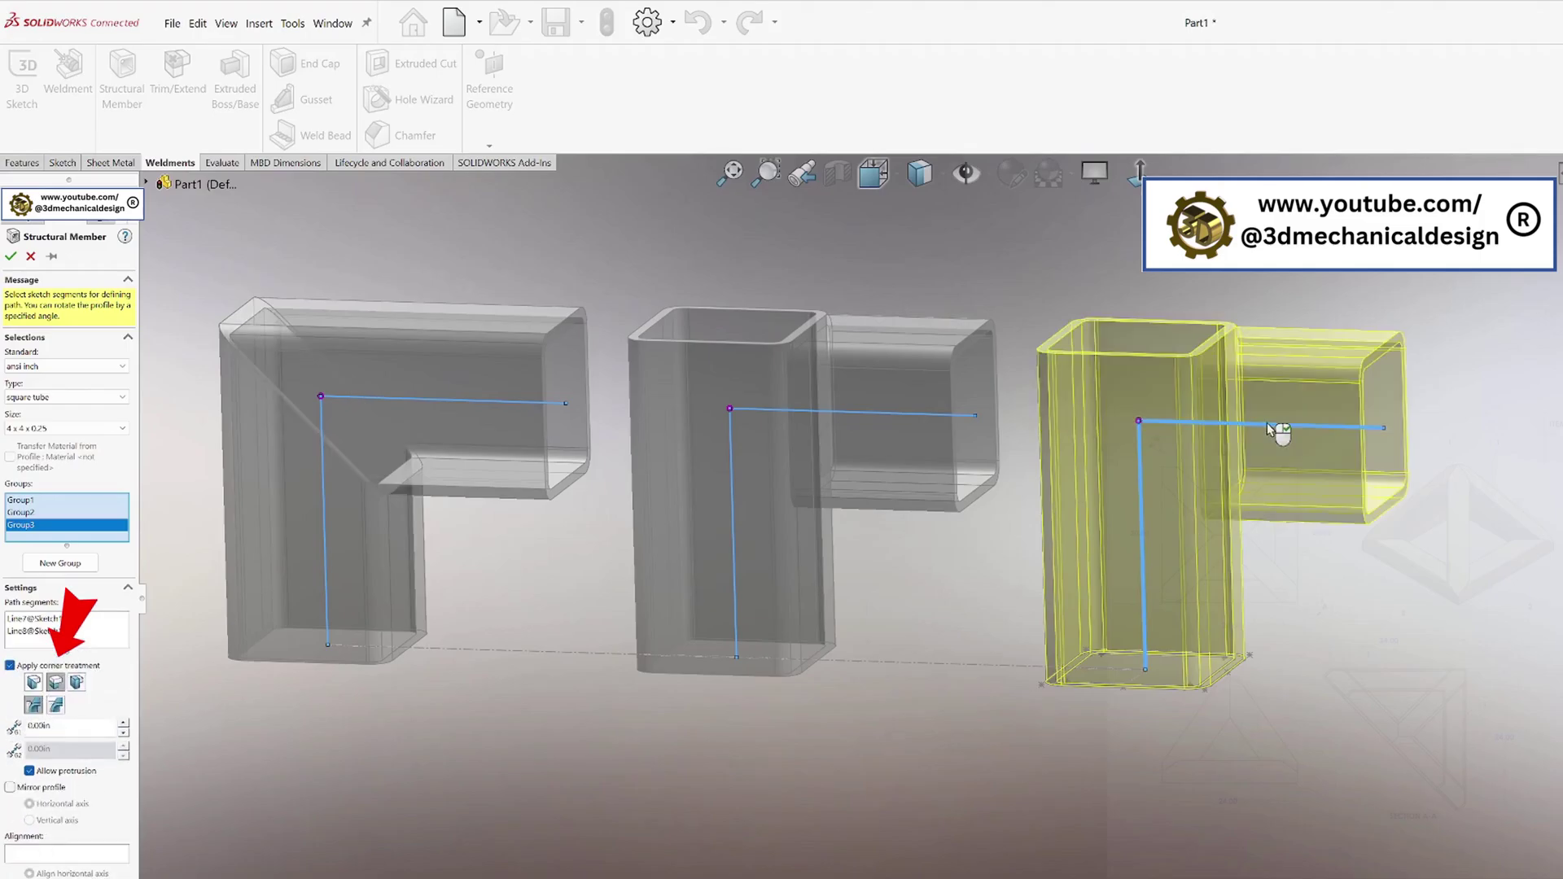
{"action": "left_click", "coordinate": [77, 684]}
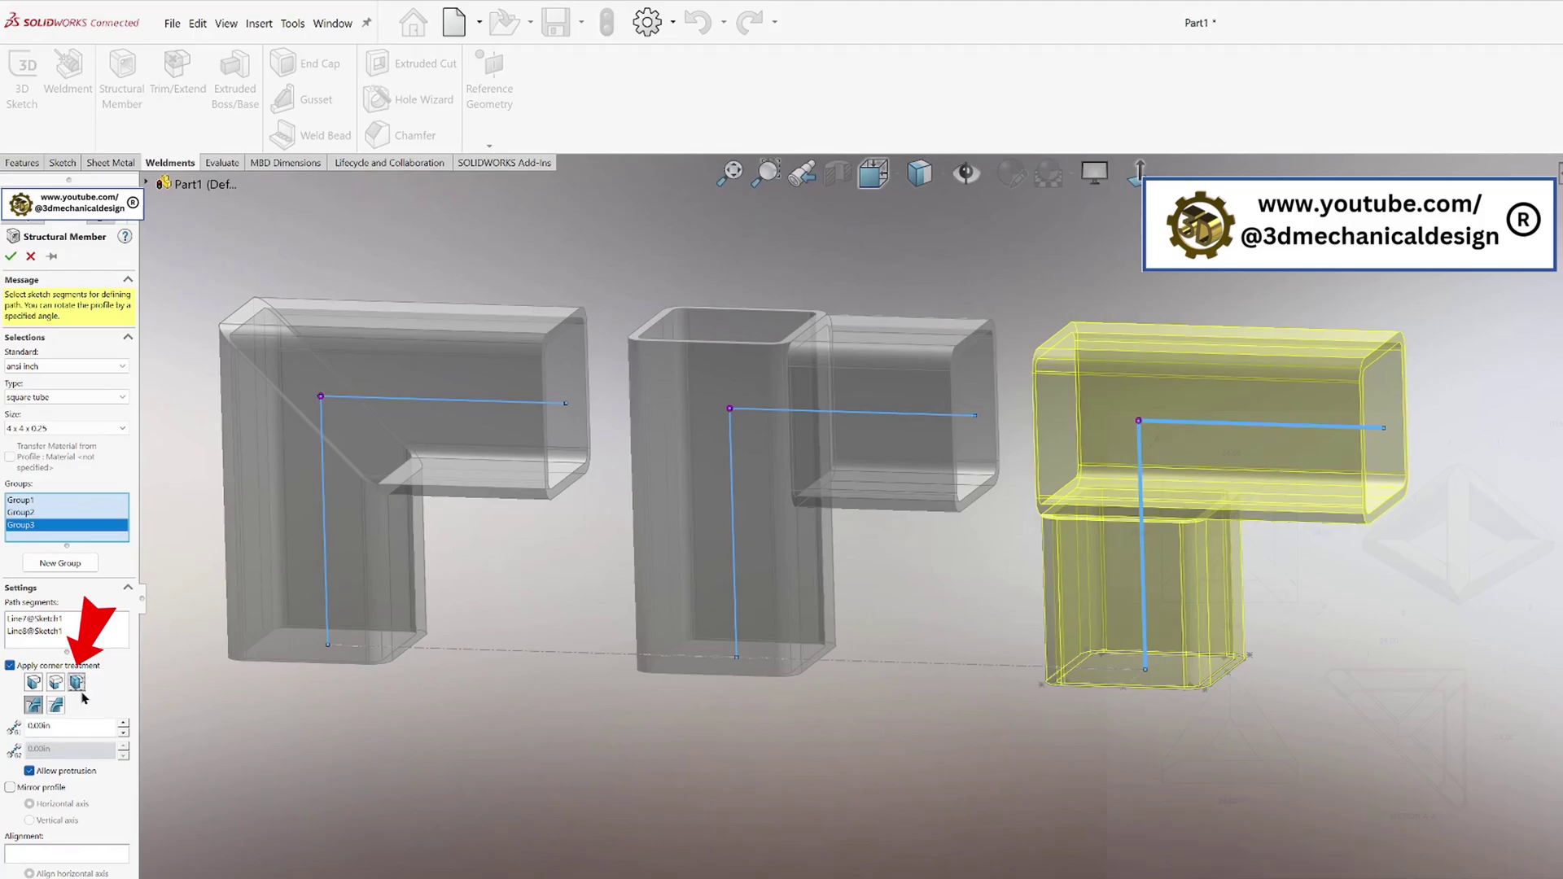
{"action": "left_click", "coordinate": [11, 257]}
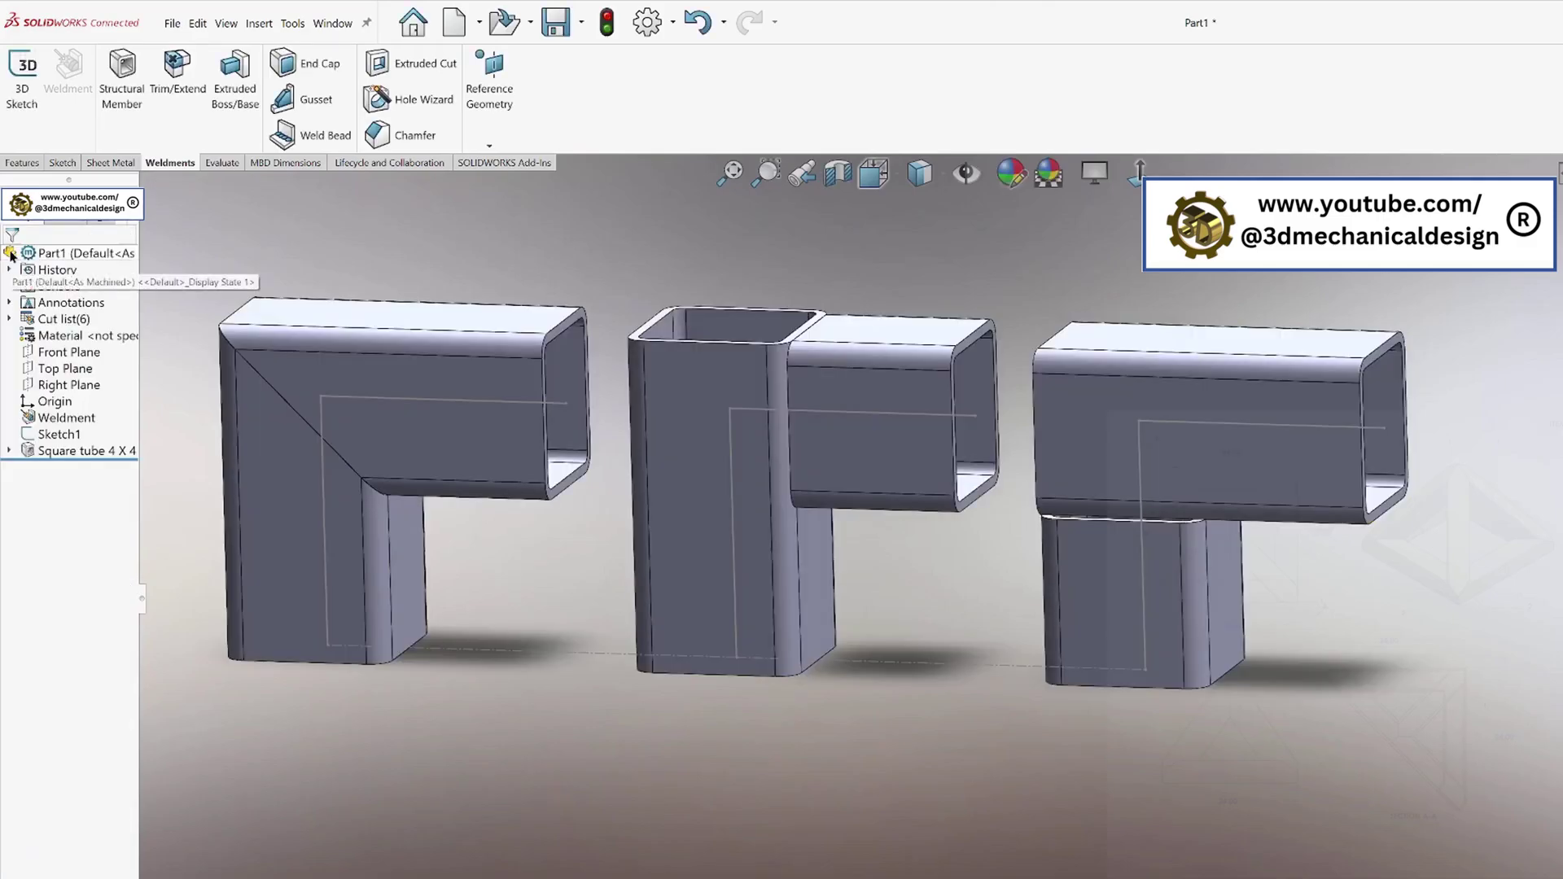
{"action": "mouse_move", "coordinate": [1340, 712]}
{"action": "middle_mouse_down"}
{"action": "mouse_move", "coordinate": [1434, 722]}
{"action": "mouse_move", "coordinate": [1344, 719]}
{"action": "middle_mouse_up"}
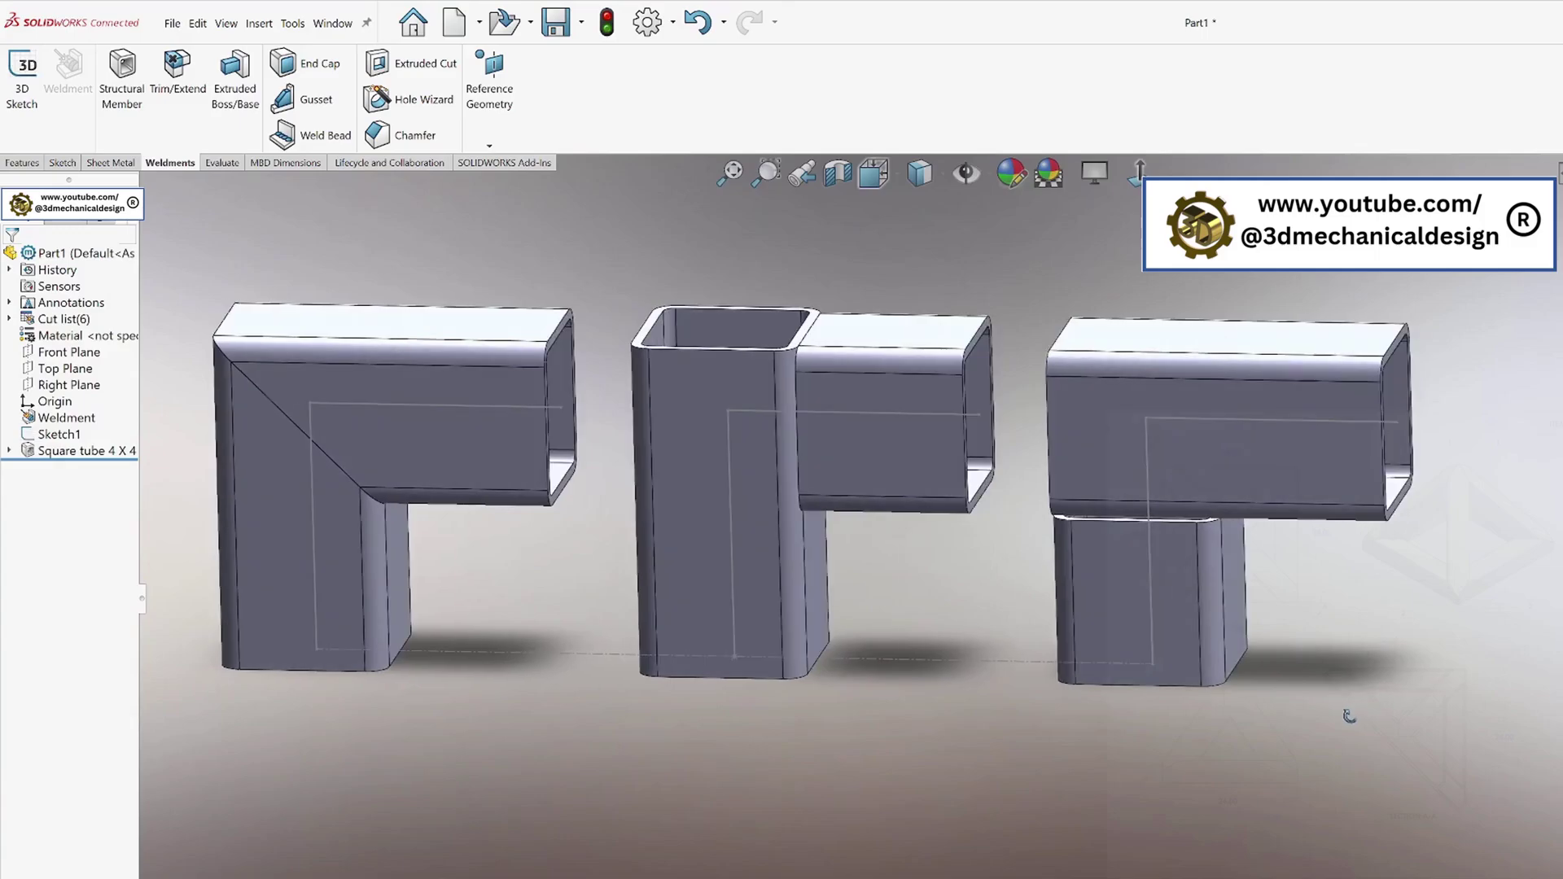
Hide sketches and add a new group with two more pyramid edges
{"action": "left_click", "coordinate": [967, 173]}
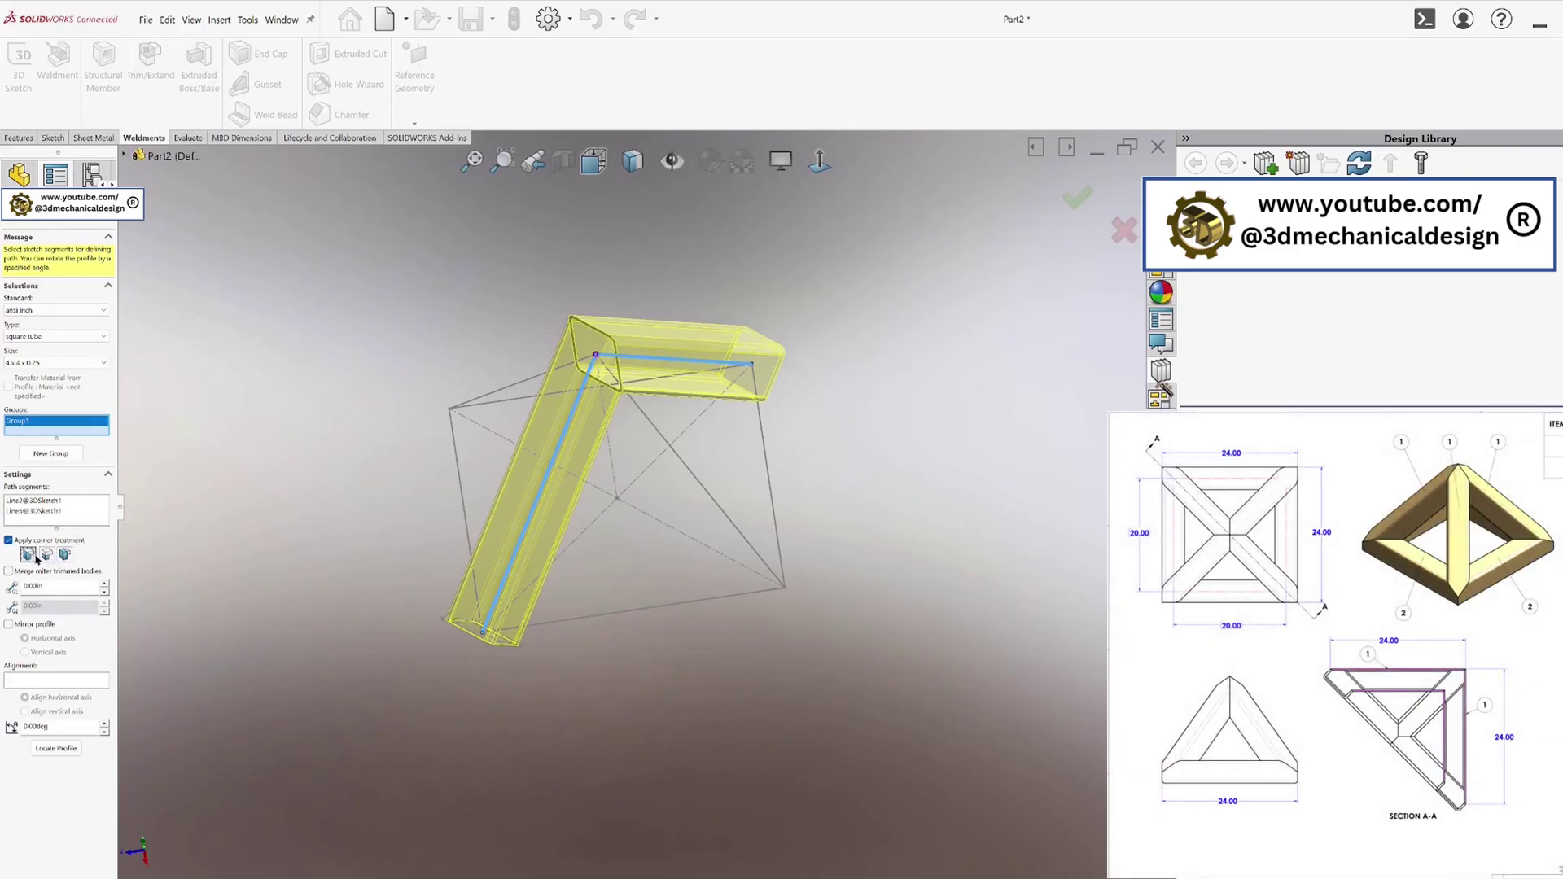
{"action": "left_click", "coordinate": [67, 461]}
{"action": "left_click", "coordinate": [511, 387]}
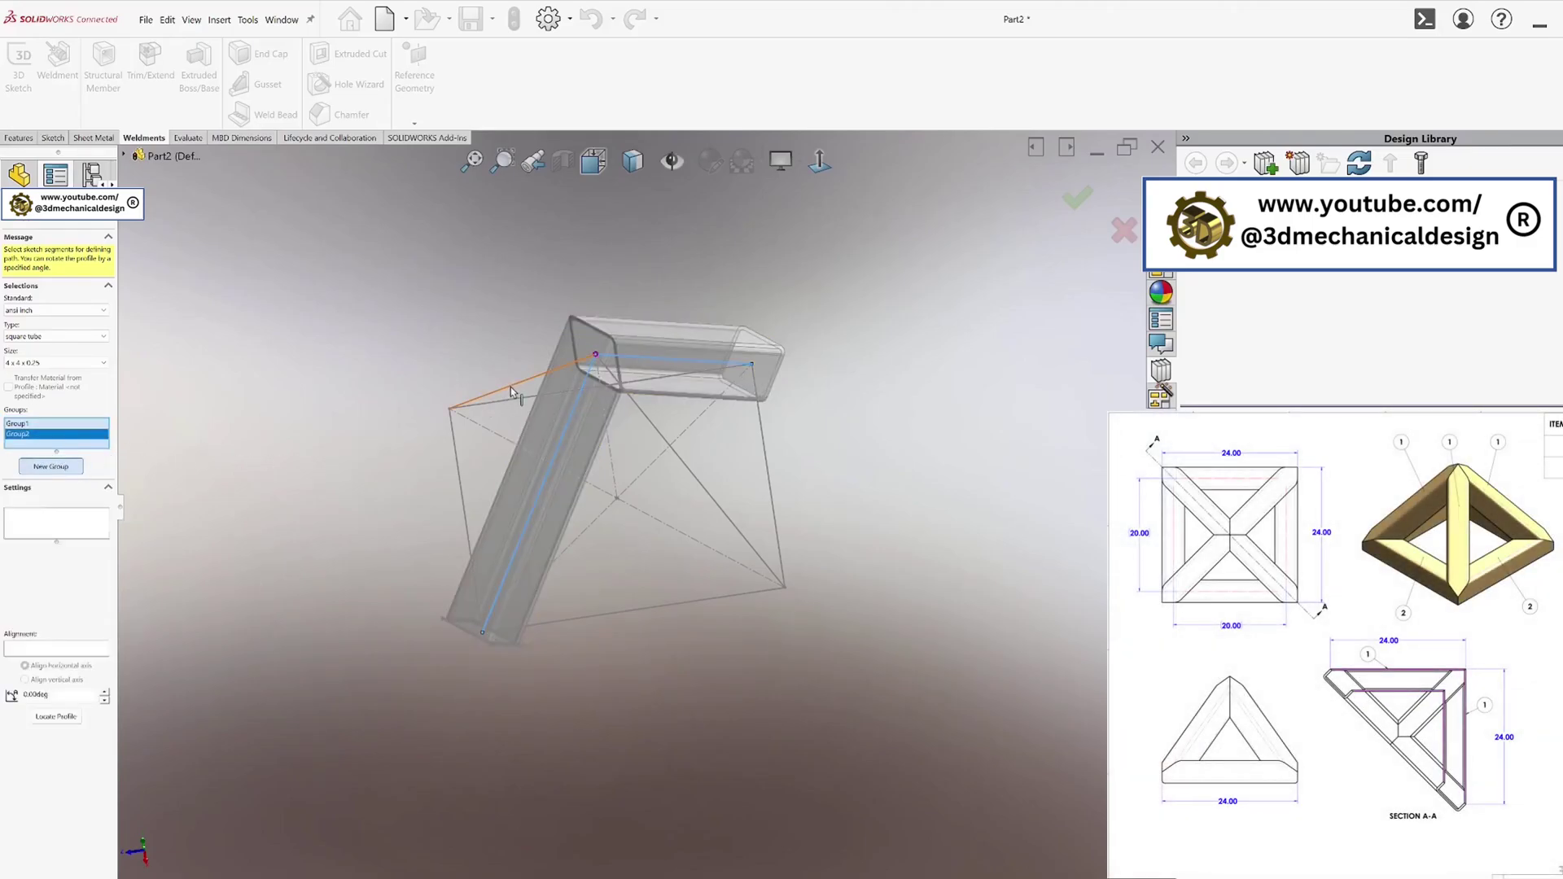
{"action": "left_click", "coordinate": [688, 476]}
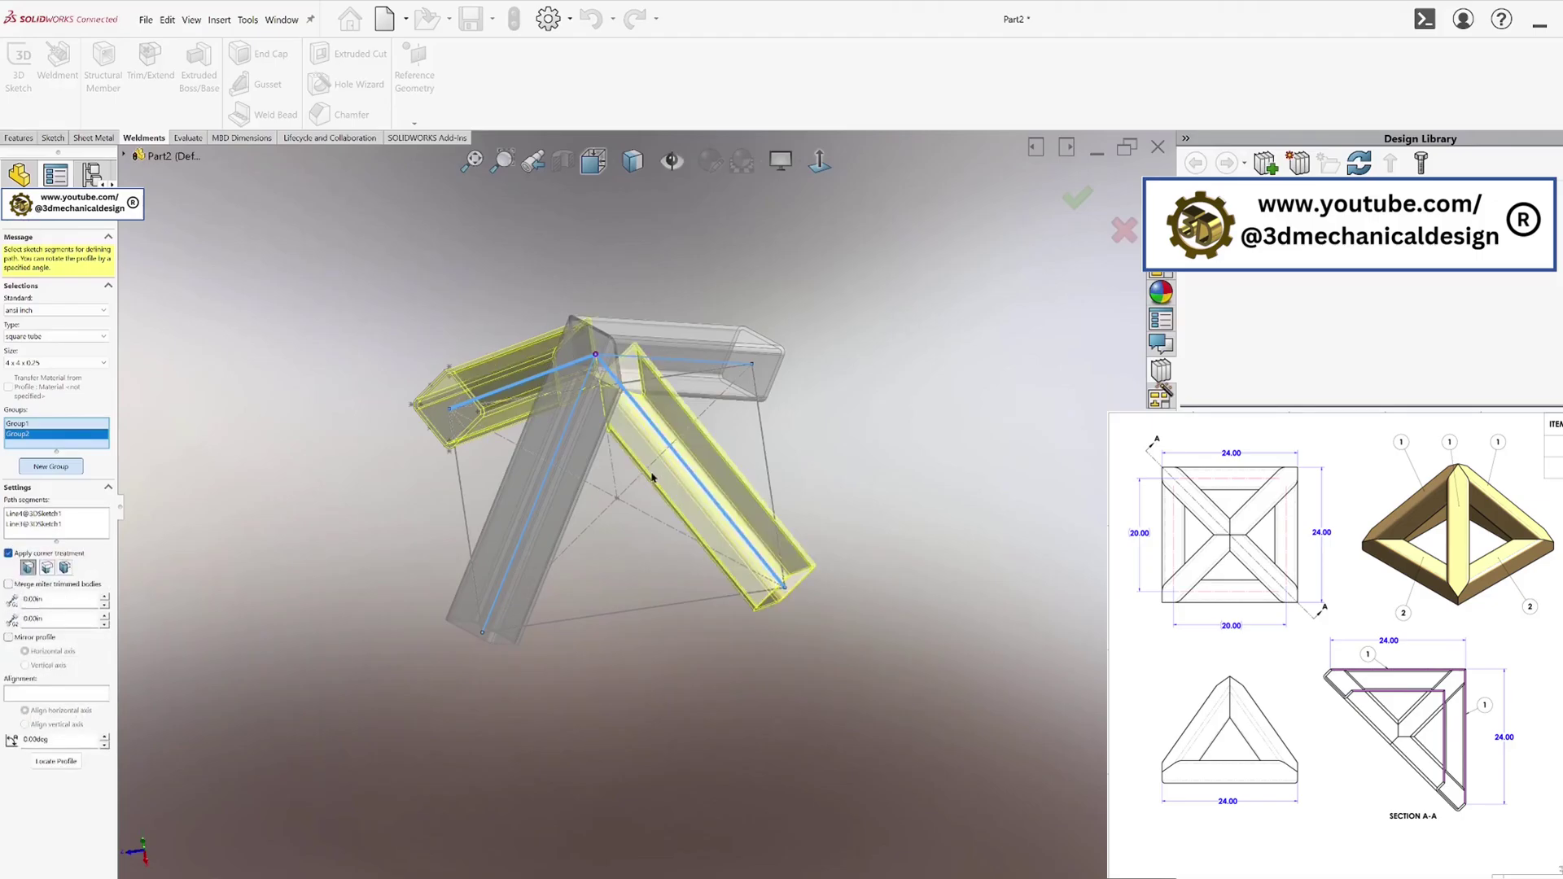
{"action": "middle_click_drag", "start_coordinate": [688, 479], "coordinate": [638, 500]}
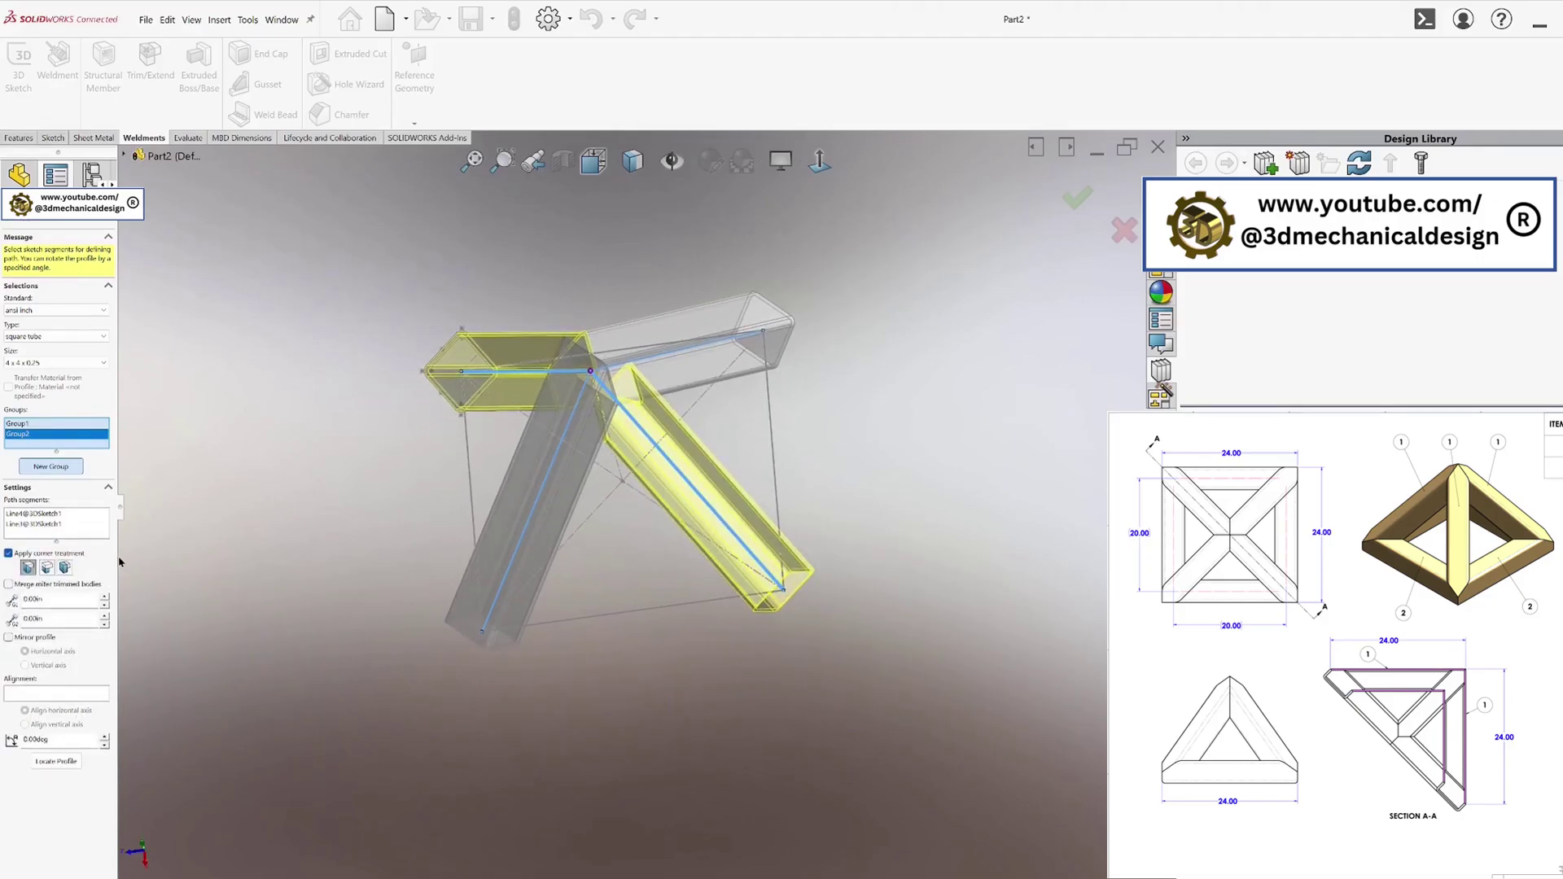
Set Group 2's trim order to 1 at the apex corner and accept the member
{"action": "left_click", "coordinate": [590, 374]}
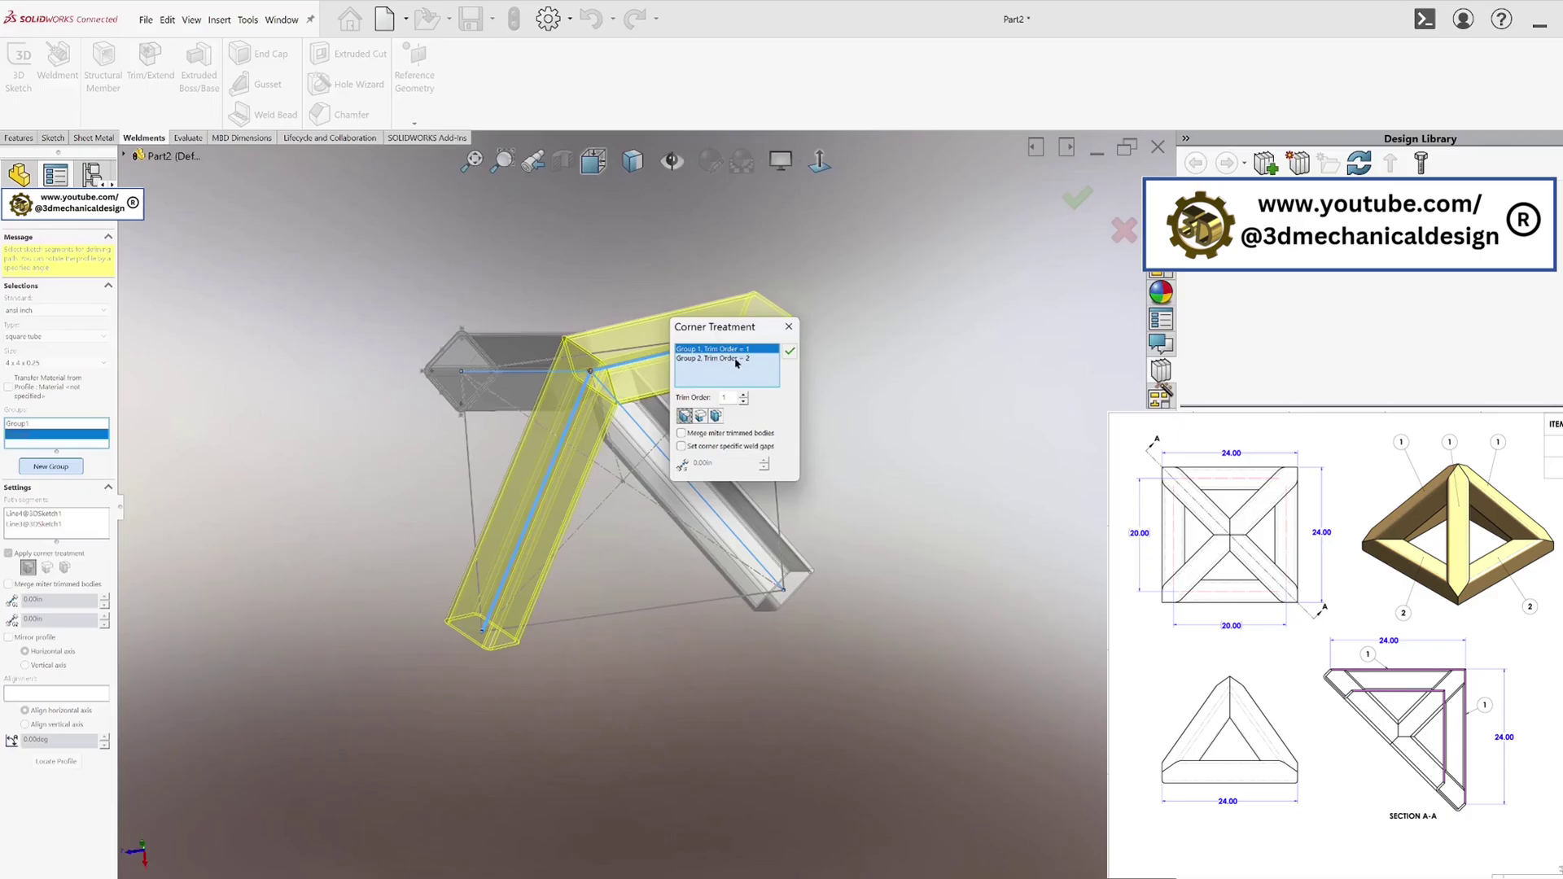
{"action": "left_click", "coordinate": [736, 360]}
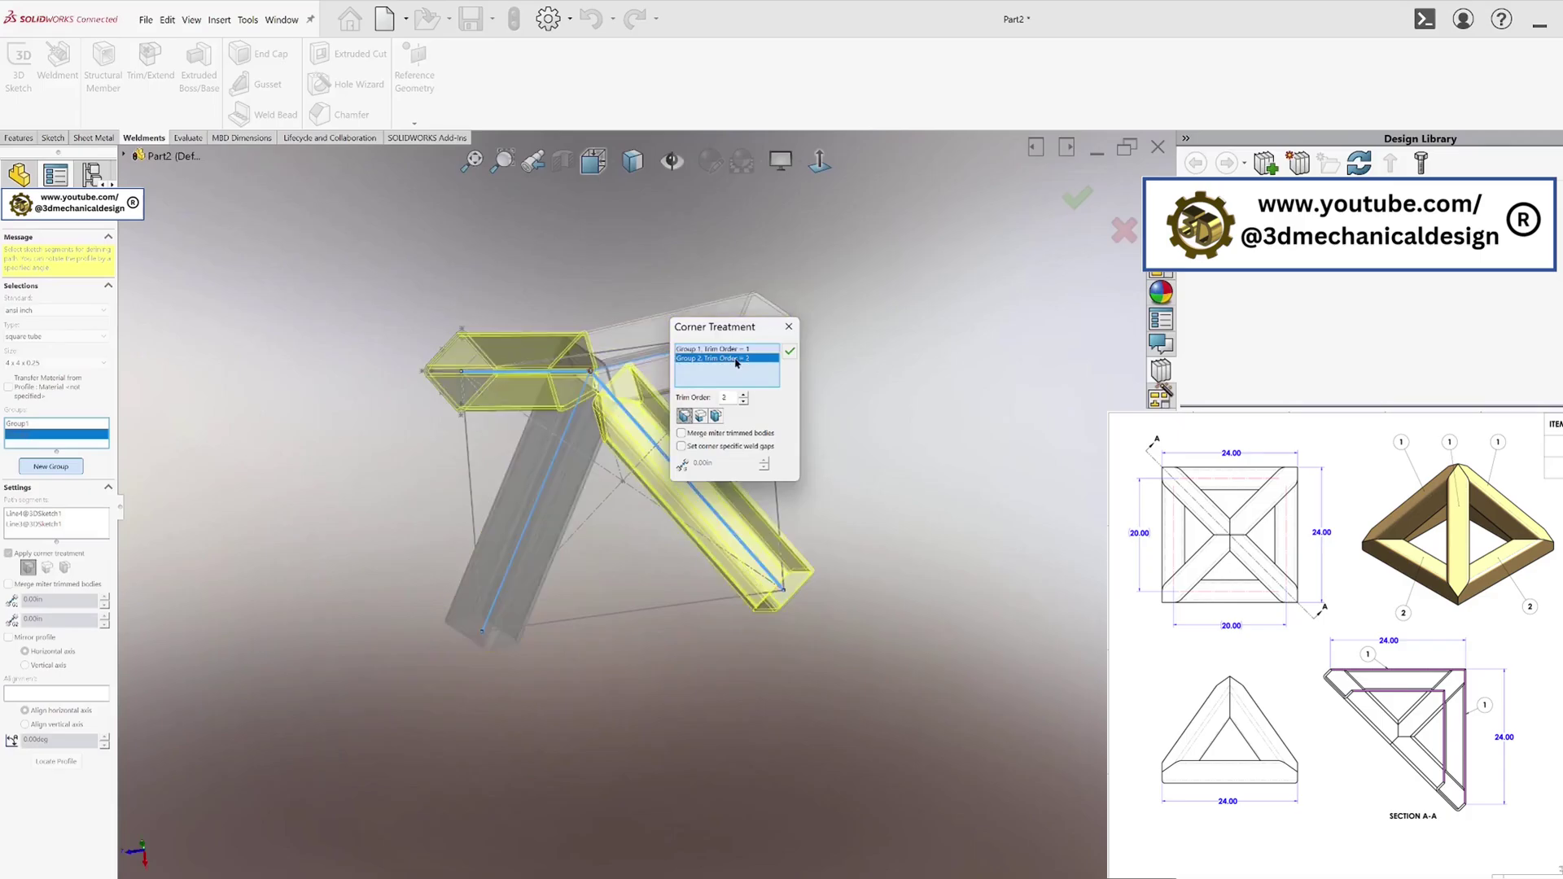
{"action": "left_click", "coordinate": [745, 402]}
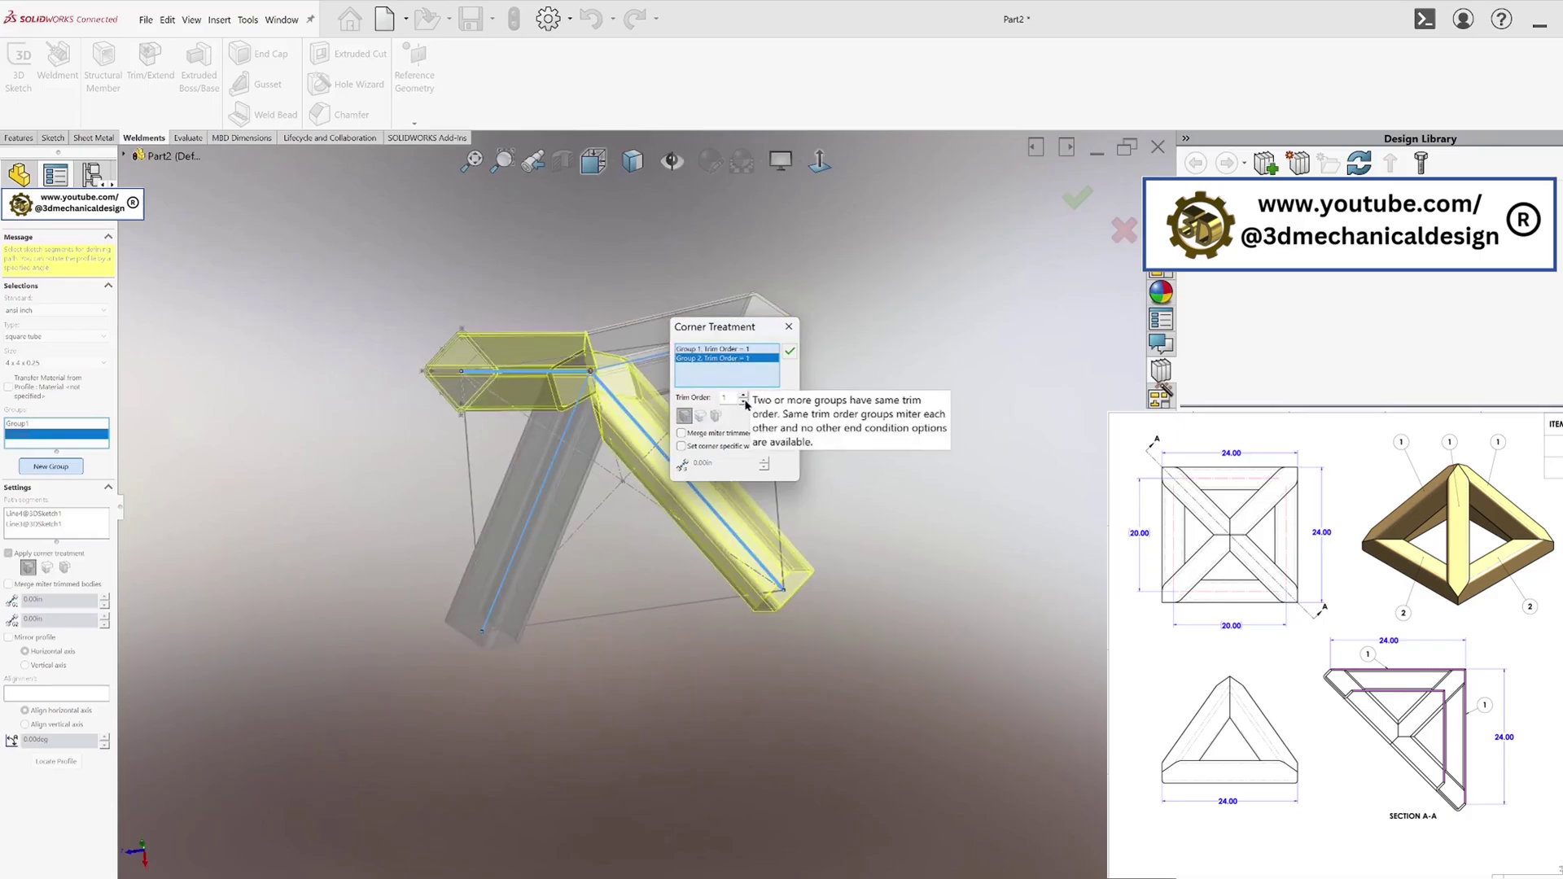
{"action": "left_click", "coordinate": [789, 354]}
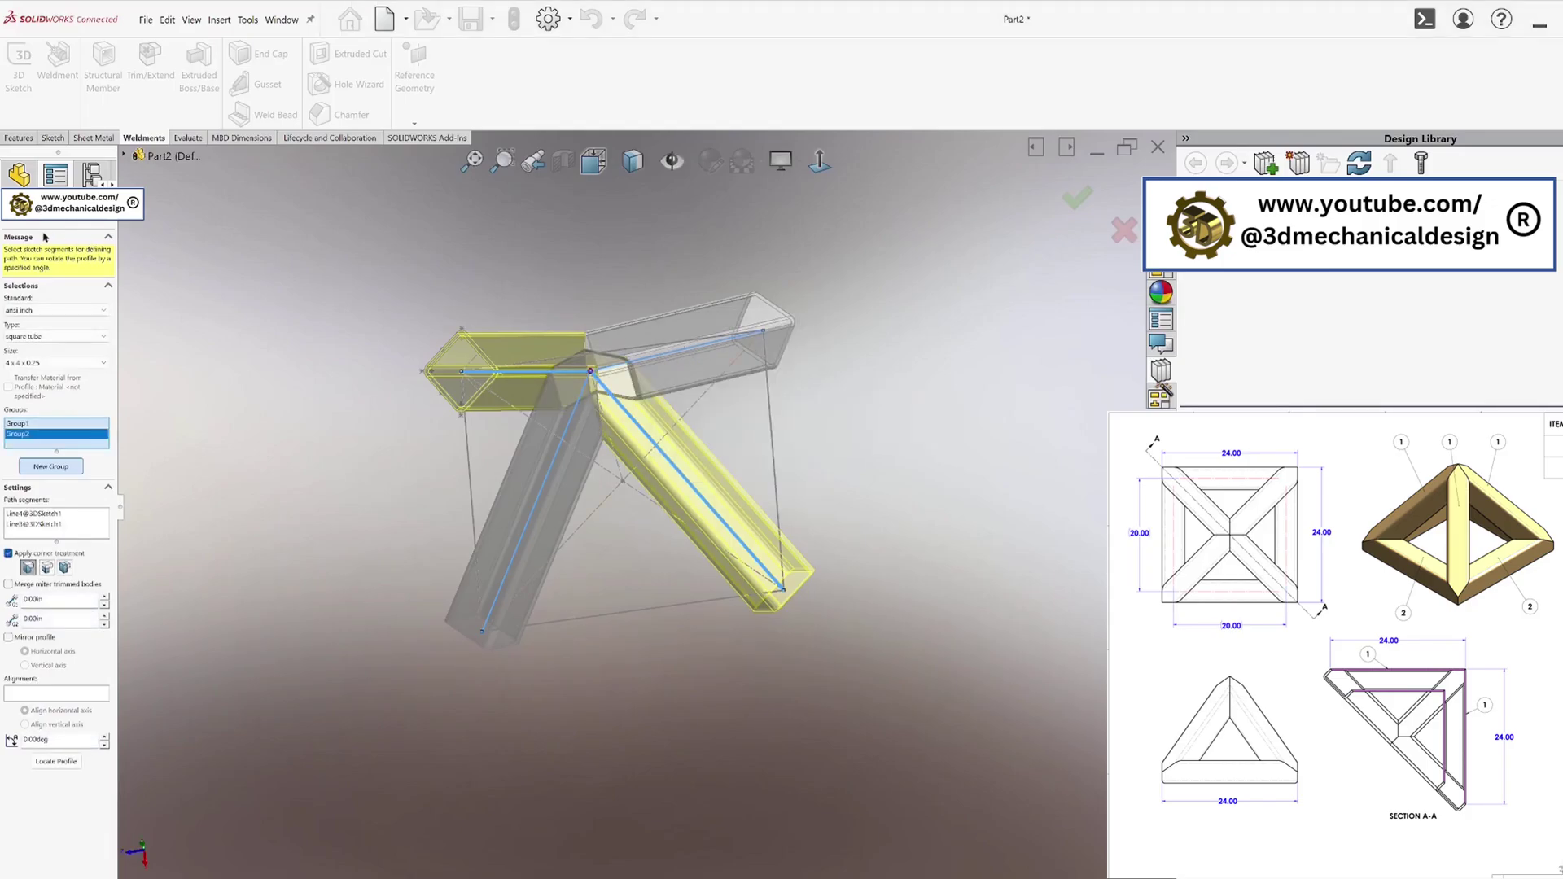
{"action": "left_click", "coordinate": [13, 221]}
{"action": "middle_click_drag", "start_coordinate": [570, 464], "coordinate": [614, 428]}
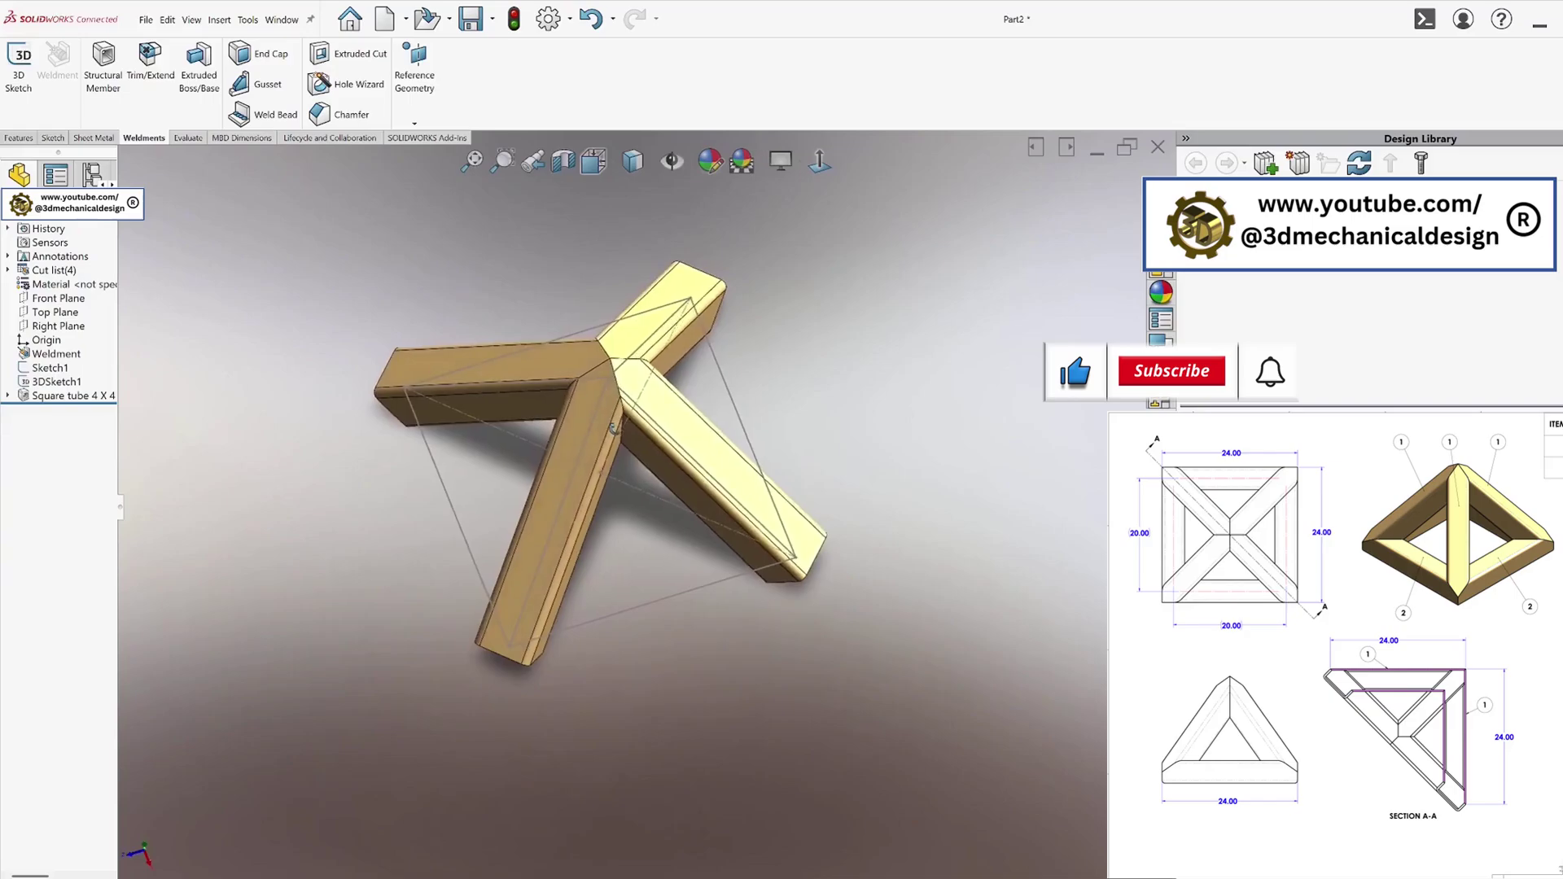
Edit the Square tube 4 X 4 feature and switch its corners to End Miter
{"action": "right_click", "coordinate": [60, 398]}
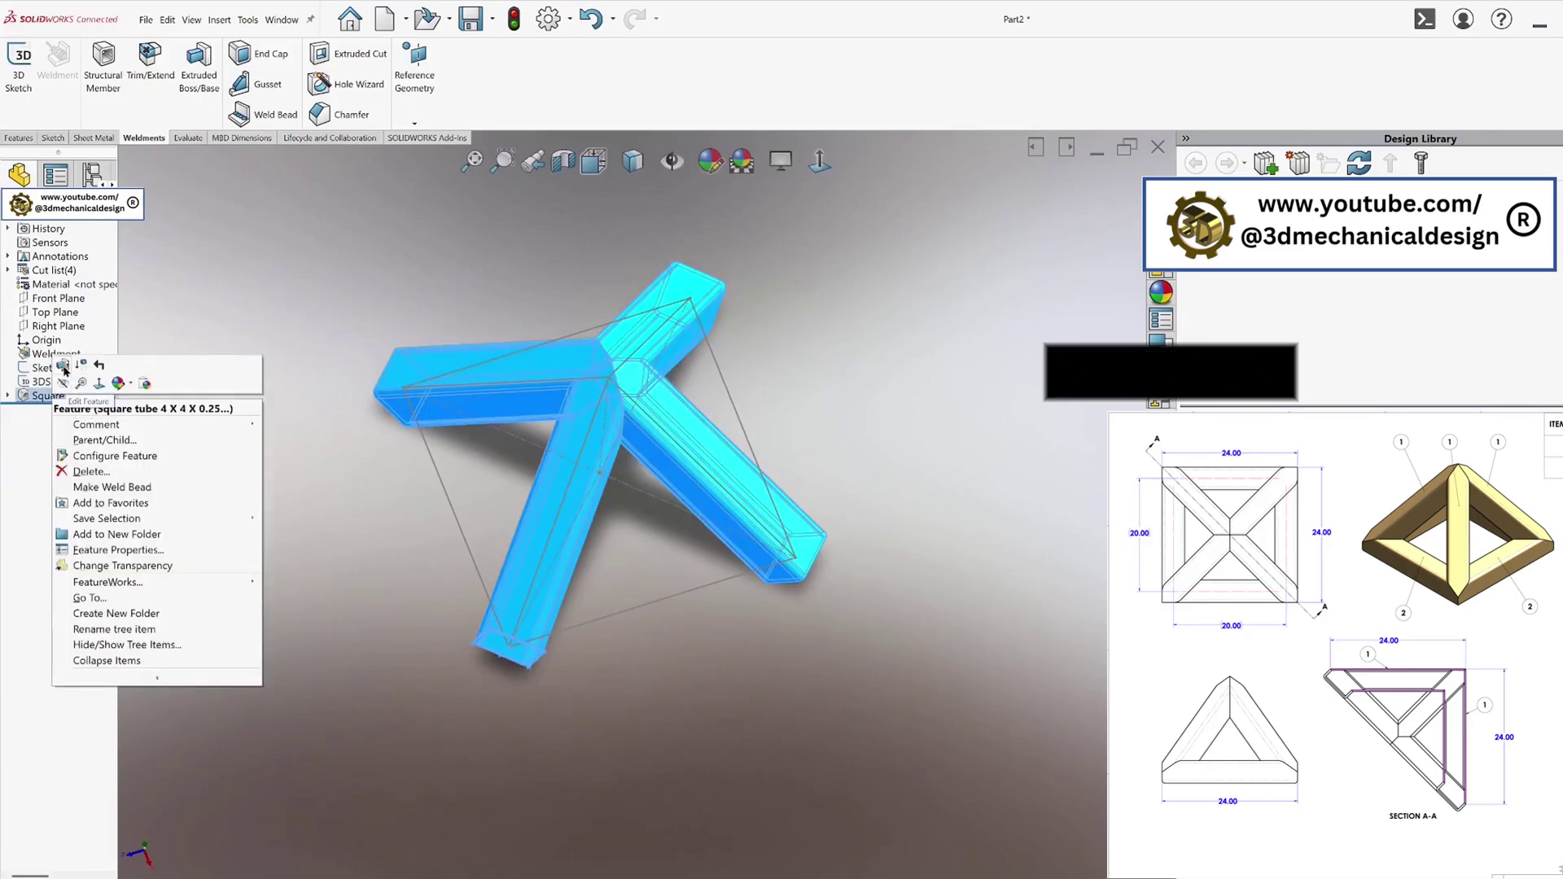
{"action": "left_click", "coordinate": [63, 371]}
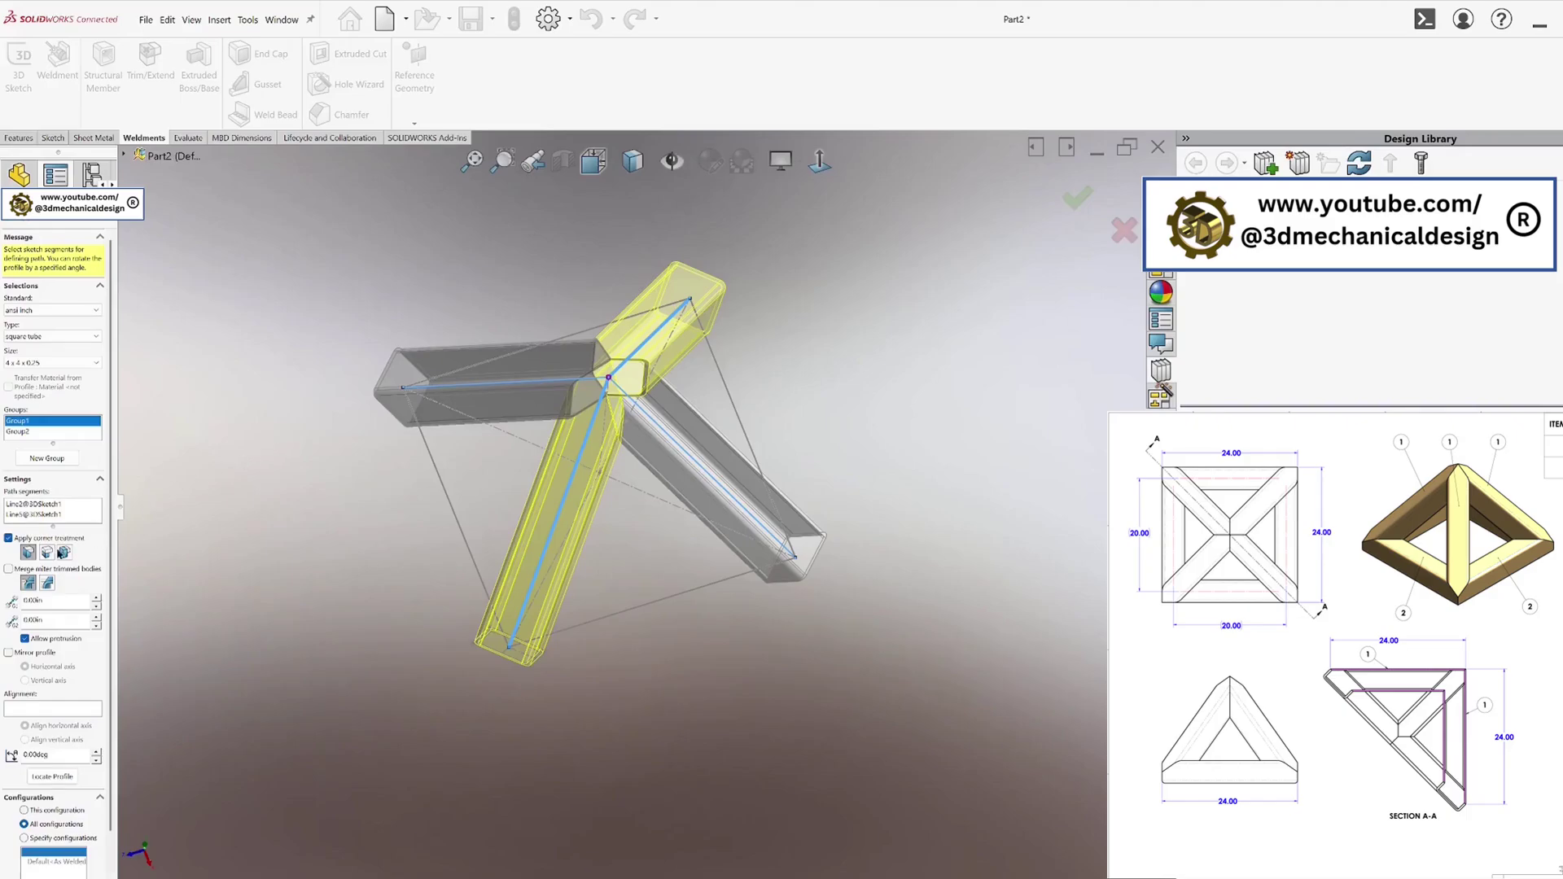
{"action": "left_click", "coordinate": [28, 552]}
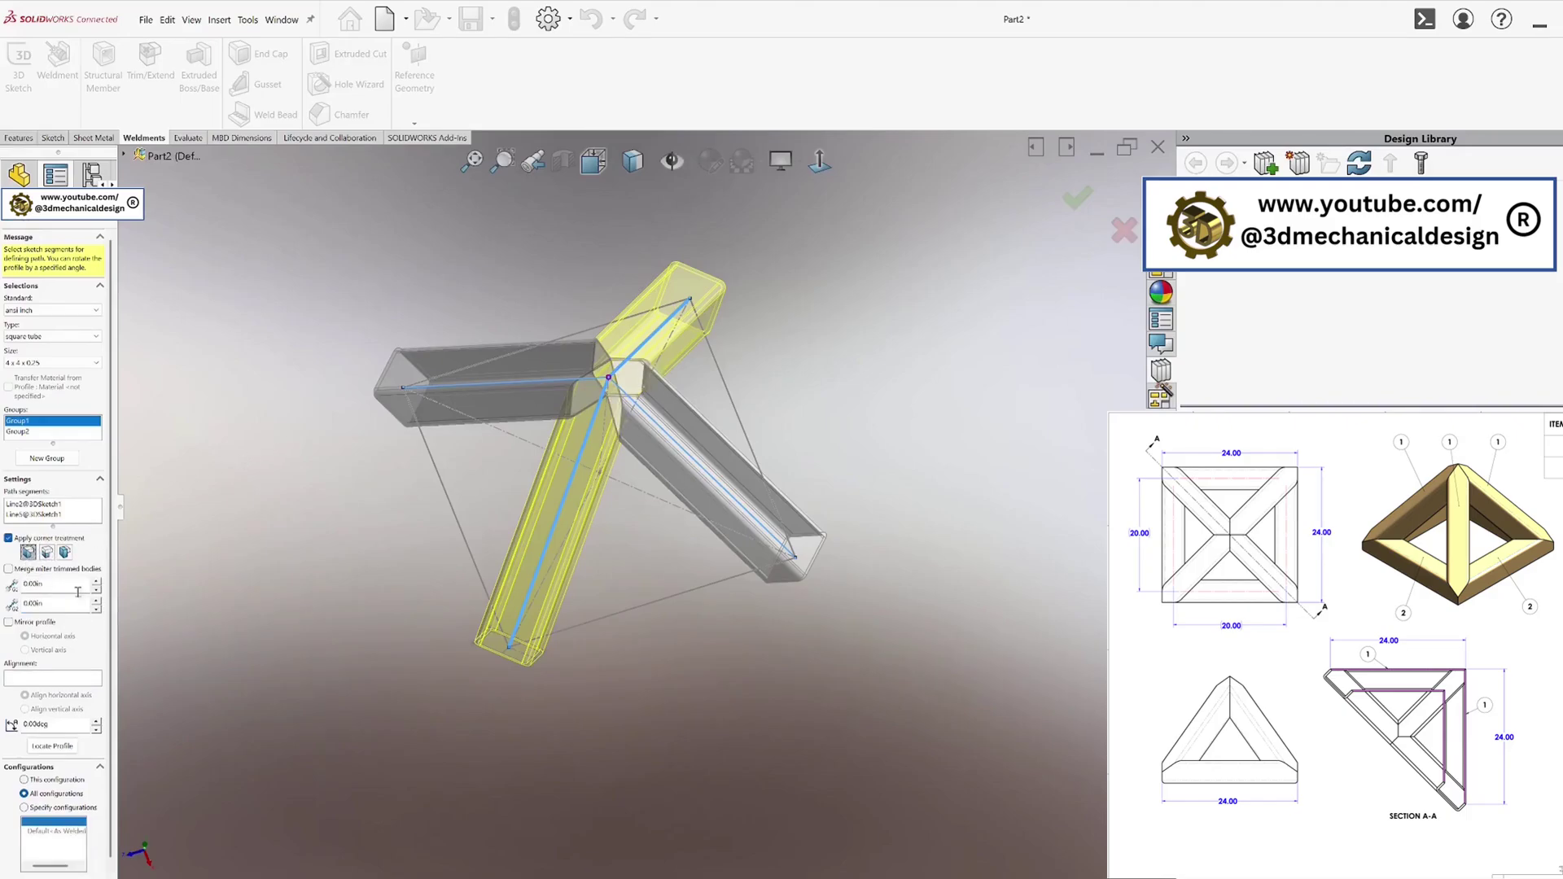
{"action": "middle_click_drag", "start_coordinate": [502, 641], "coordinate": [570, 586]}
Add a mitered group along the bottom and vertical sketch lines
{"action": "left_click", "coordinate": [46, 458]}
{"action": "left_click", "coordinate": [570, 592]}
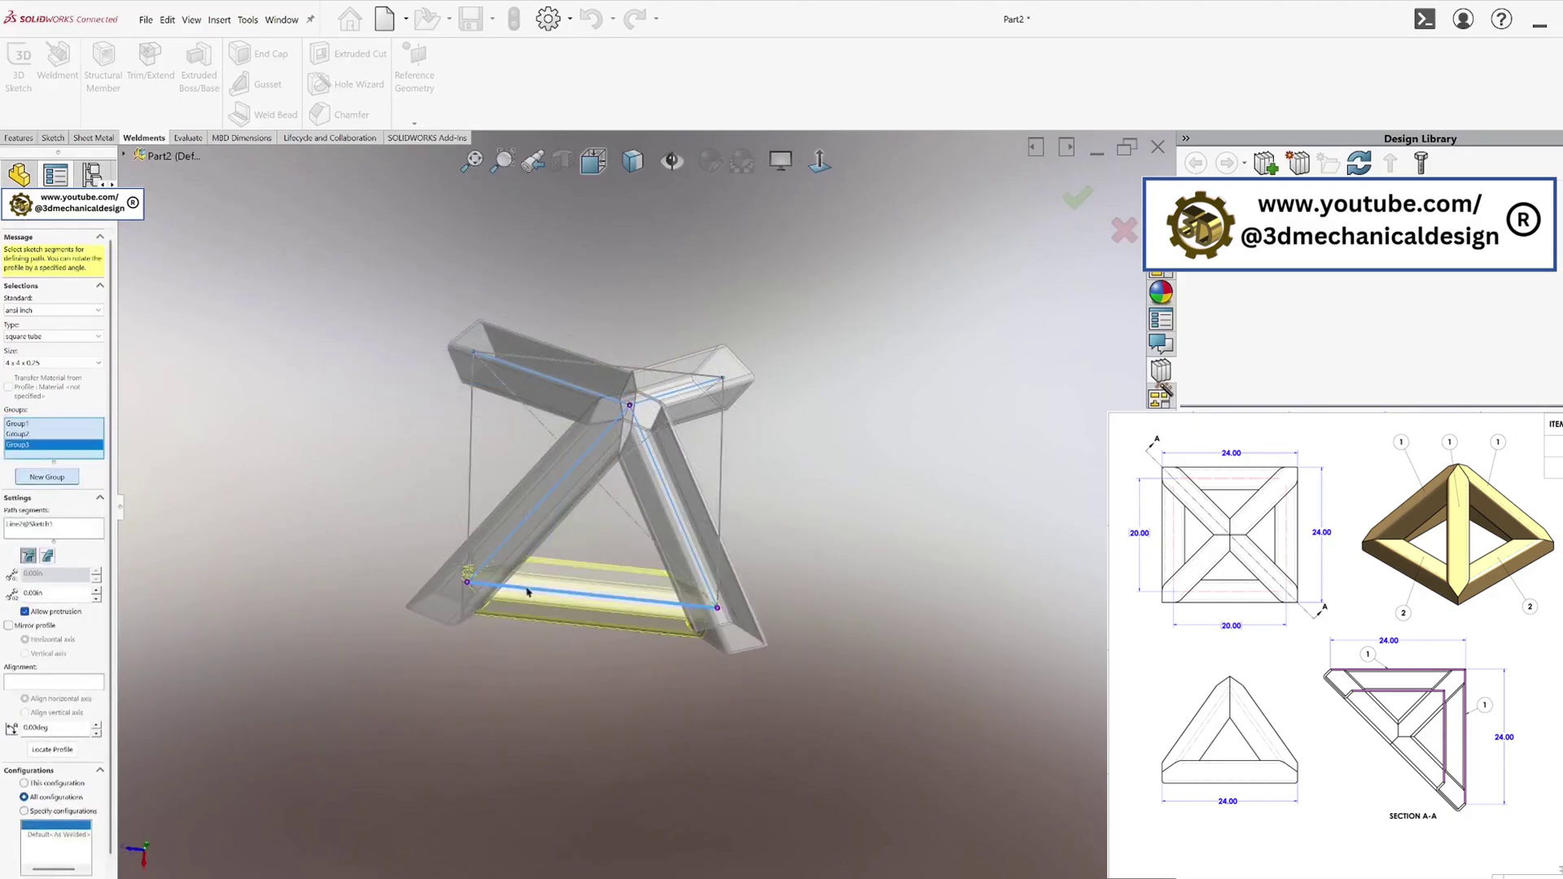
{"action": "left_click", "coordinate": [469, 495]}
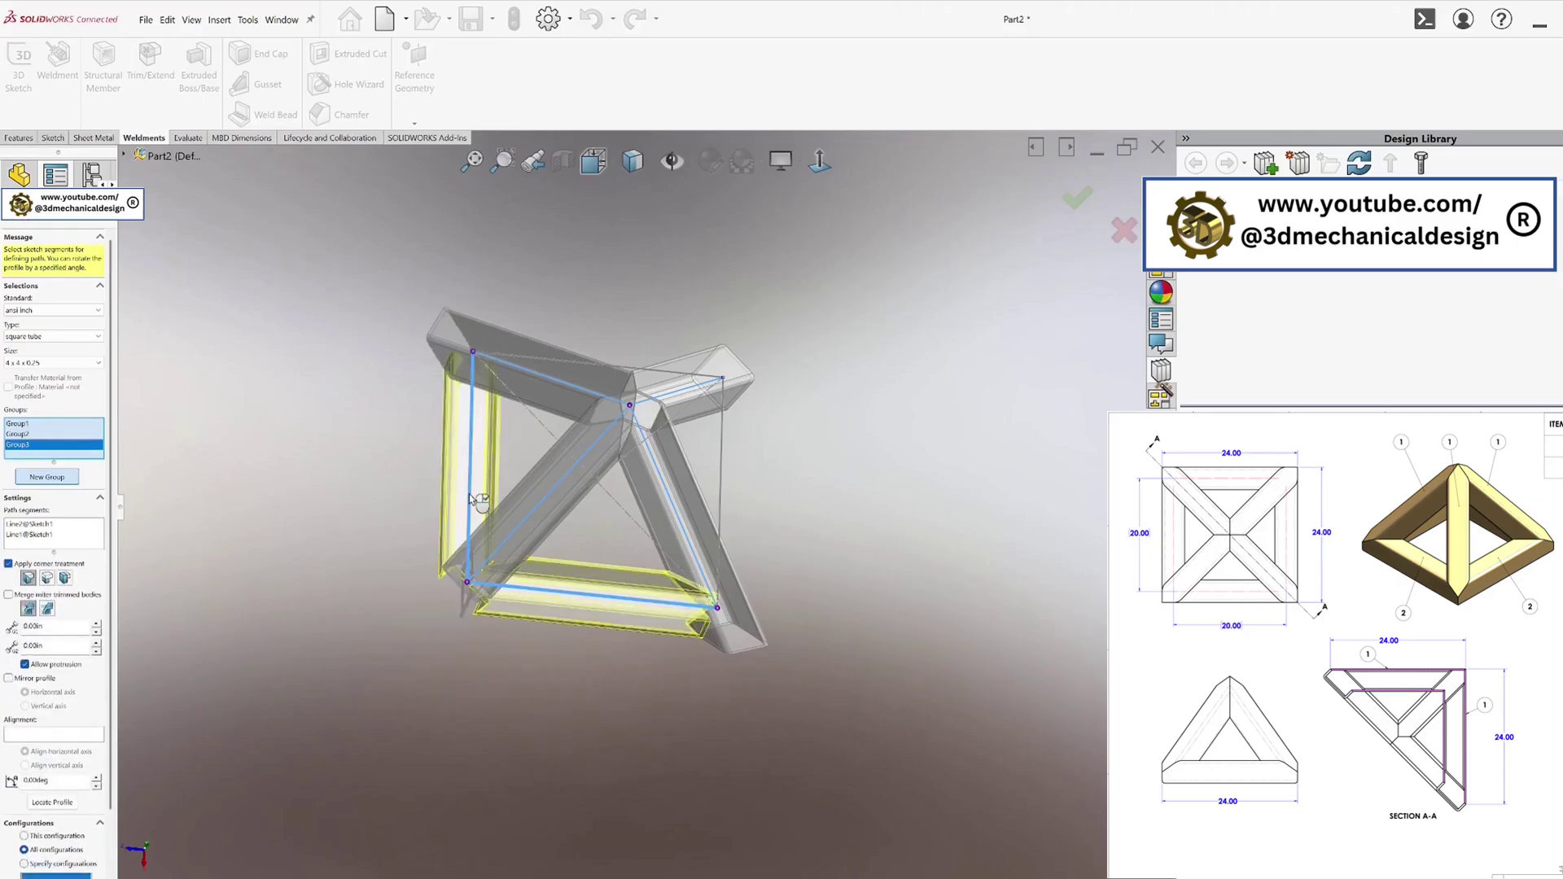
{"action": "left_click", "coordinate": [28, 579]}
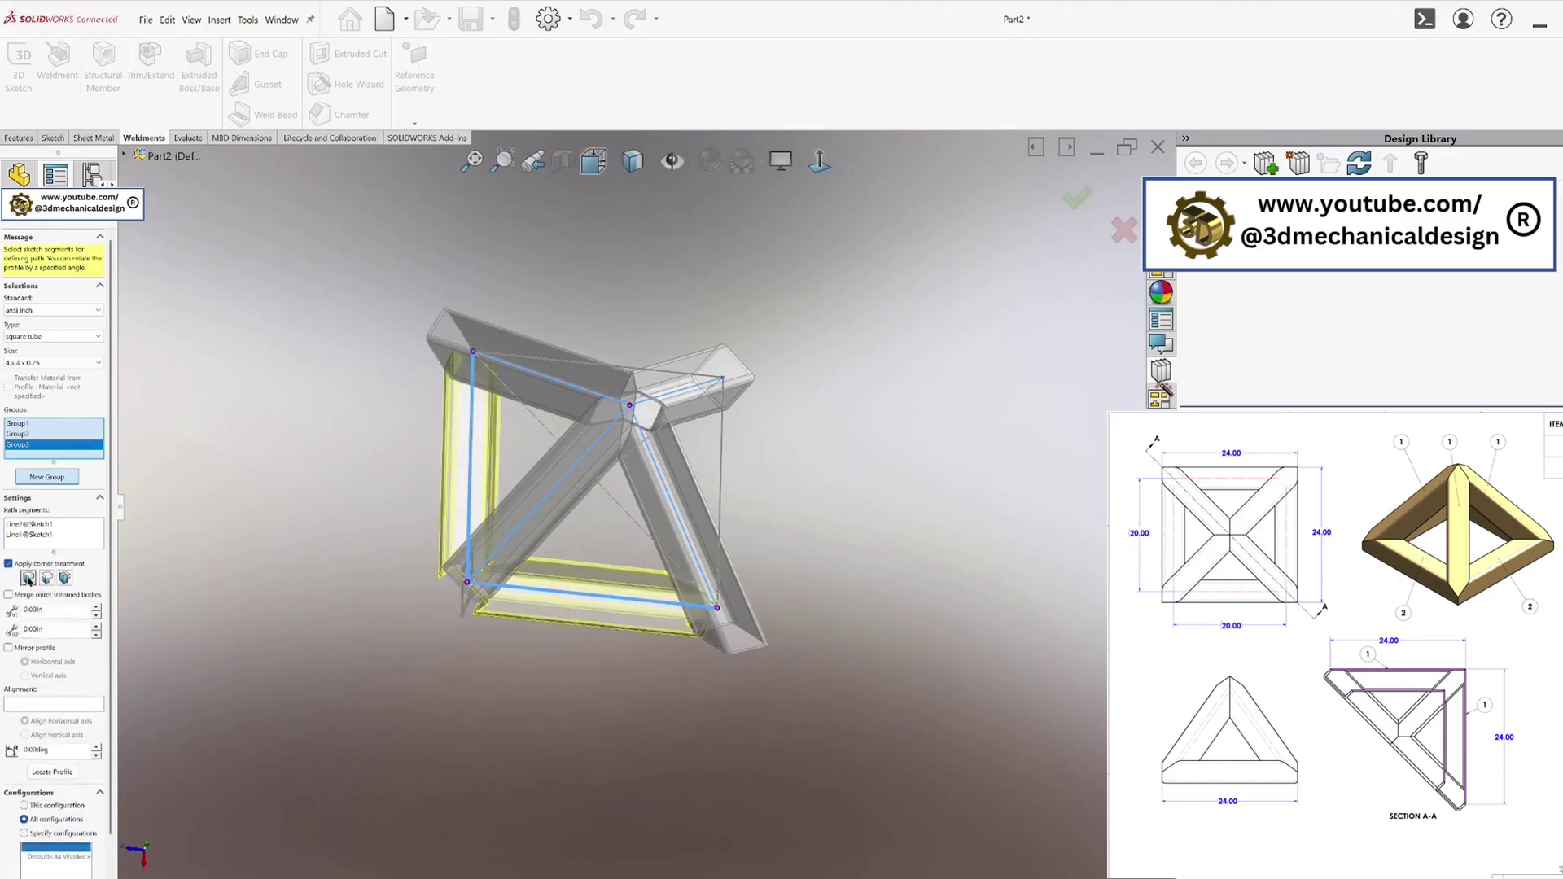
{"action": "middle_click_drag", "start_coordinate": [418, 575], "coordinate": [456, 566]}
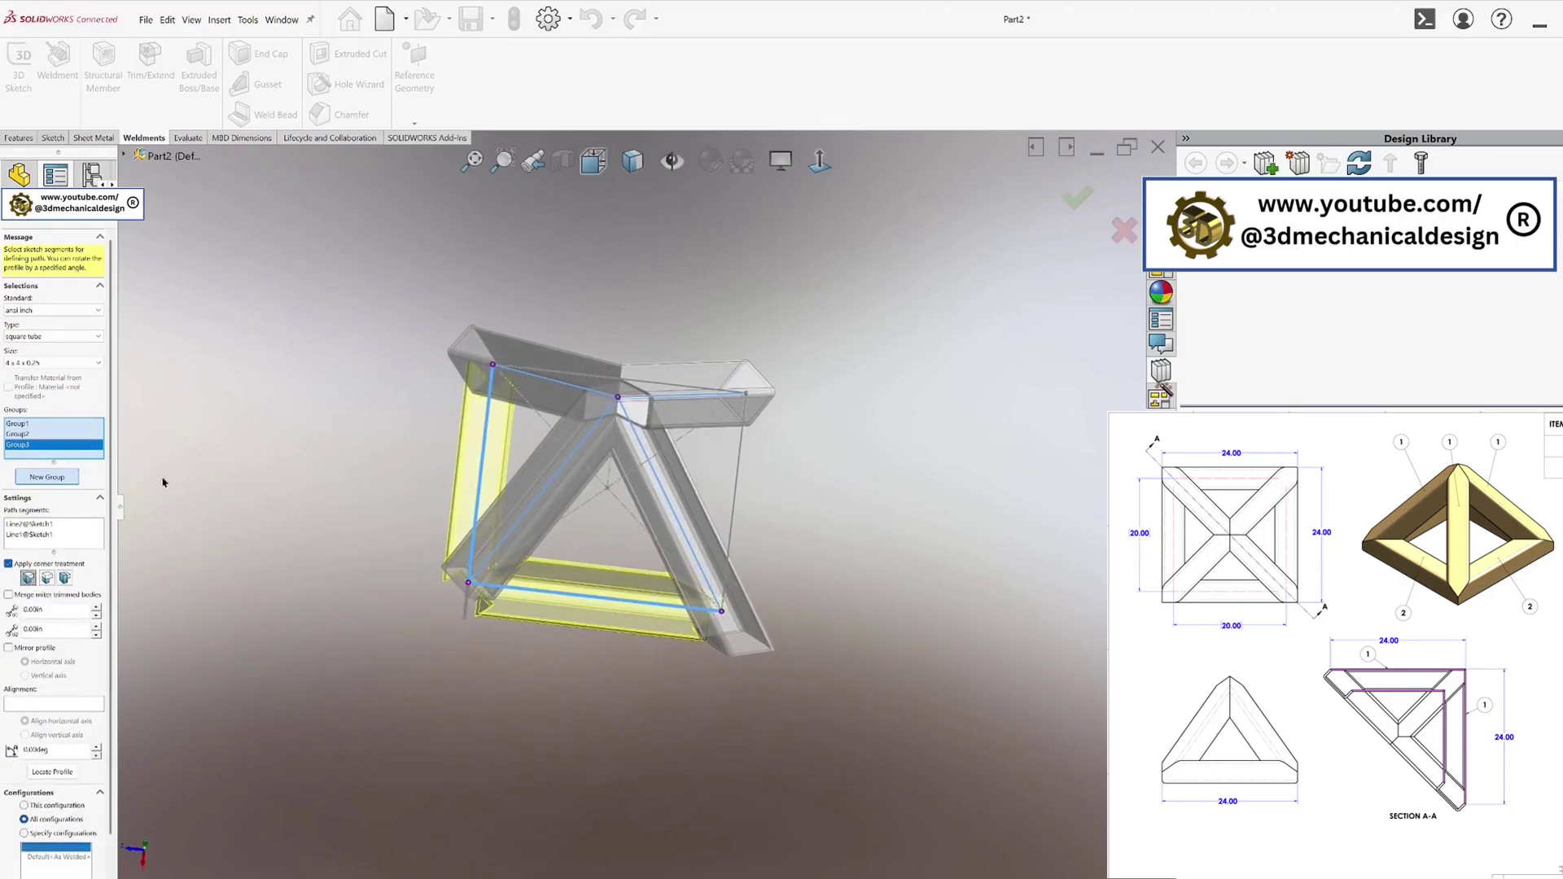
Add another group along the left vertical and top sketch lines
{"action": "left_click", "coordinate": [49, 478]}
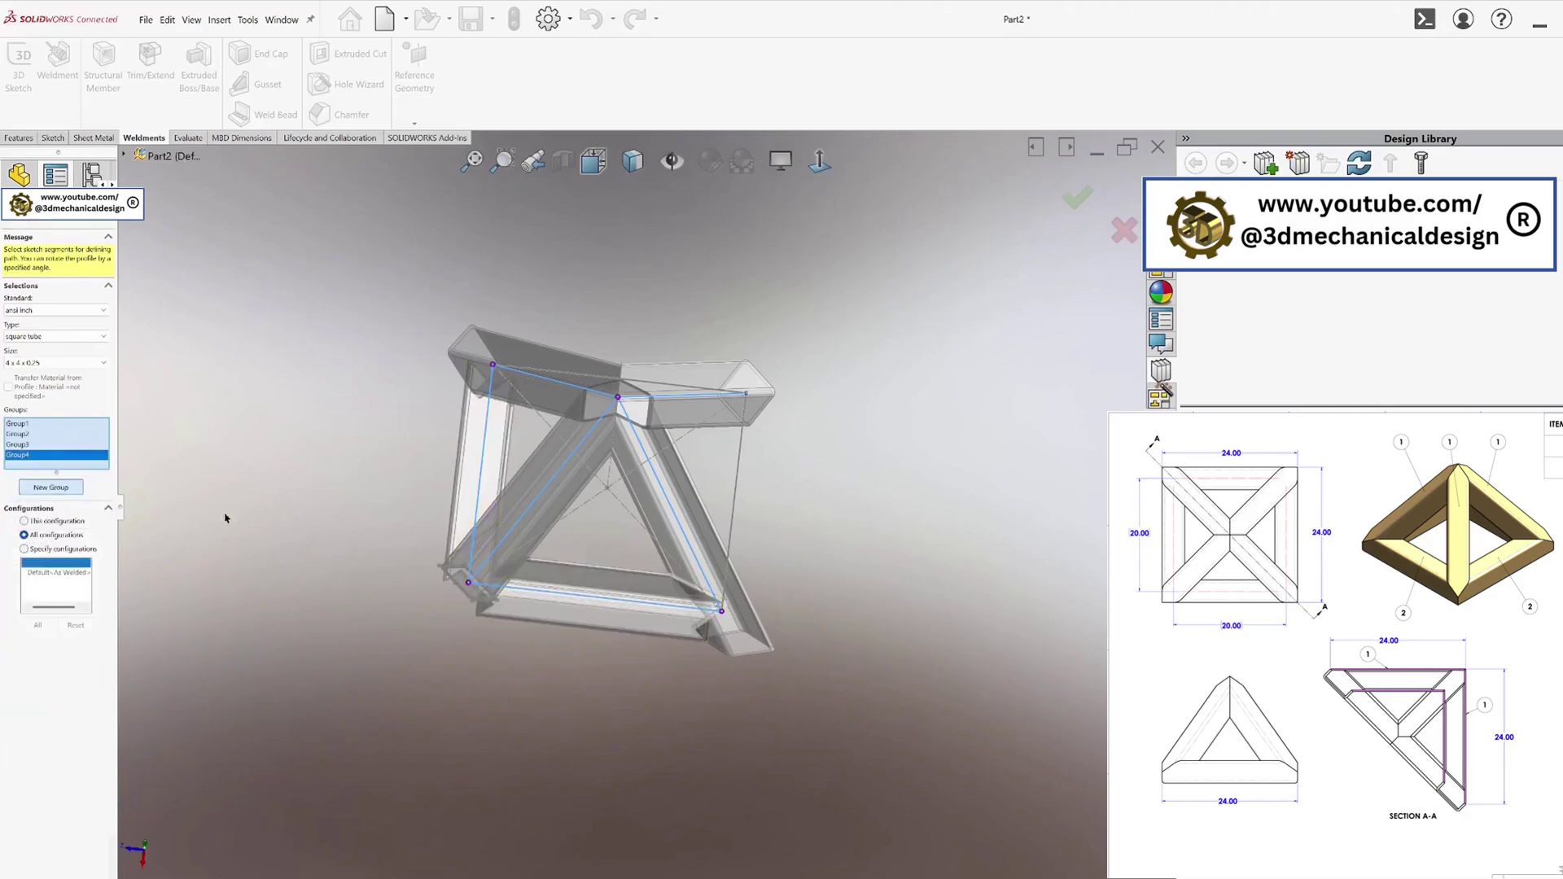
{"action": "left_click", "coordinate": [735, 481]}
{"action": "mouse_move", "coordinate": [737, 481]}
{"action": "middle_mouse_down"}
{"action": "mouse_move", "coordinate": [704, 528]}
{"action": "mouse_move", "coordinate": [673, 411]}
{"action": "middle_mouse_up"}
{"action": "left_click", "coordinate": [627, 329]}
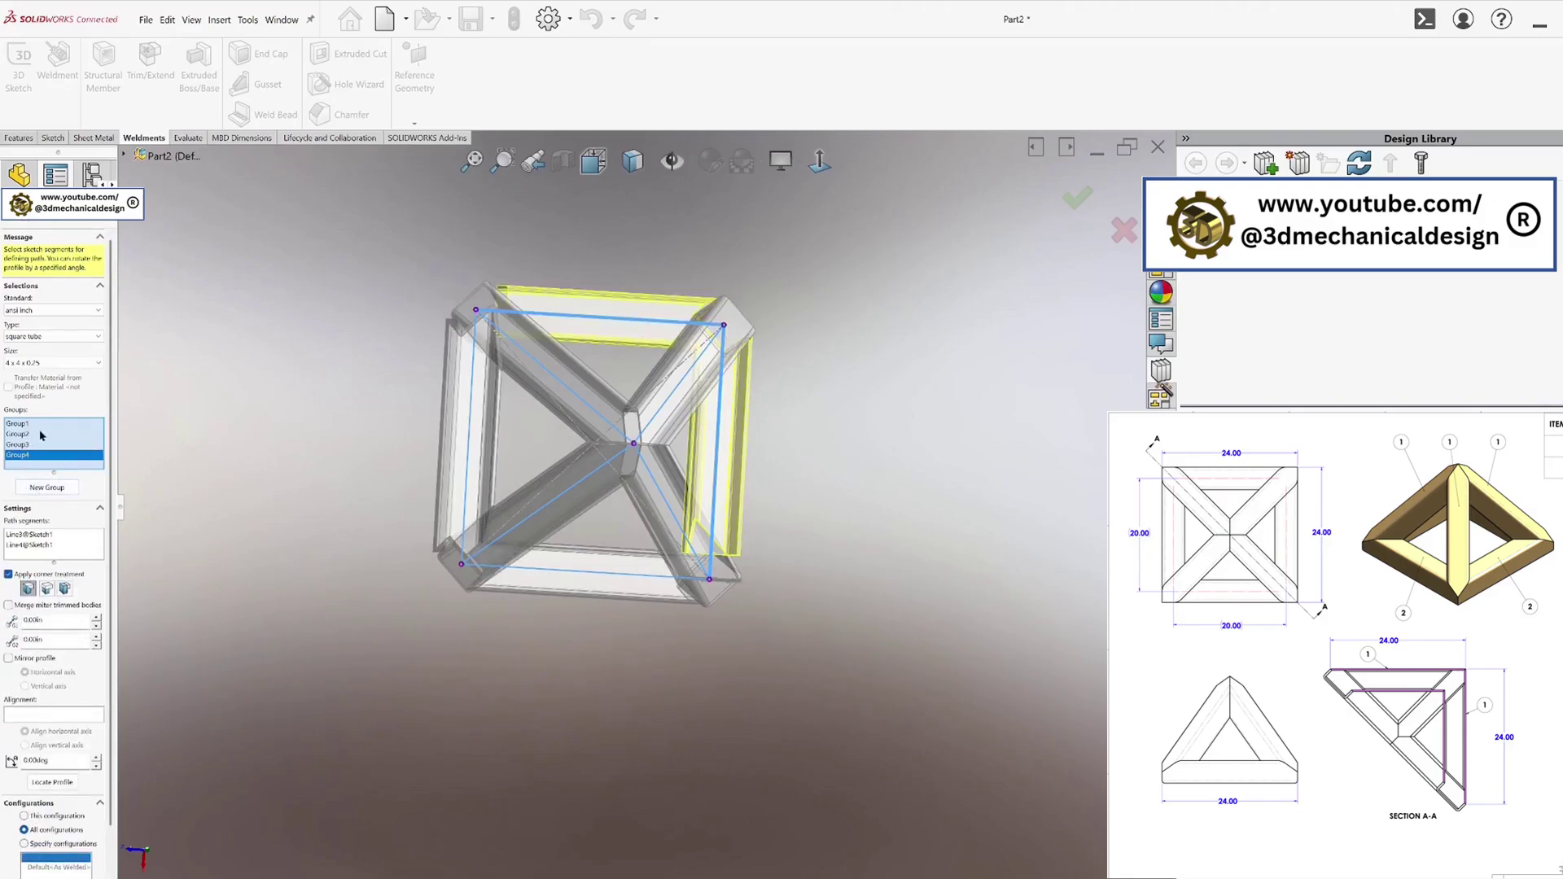
{"action": "middle_click_drag", "start_coordinate": [471, 649], "coordinate": [533, 585]}
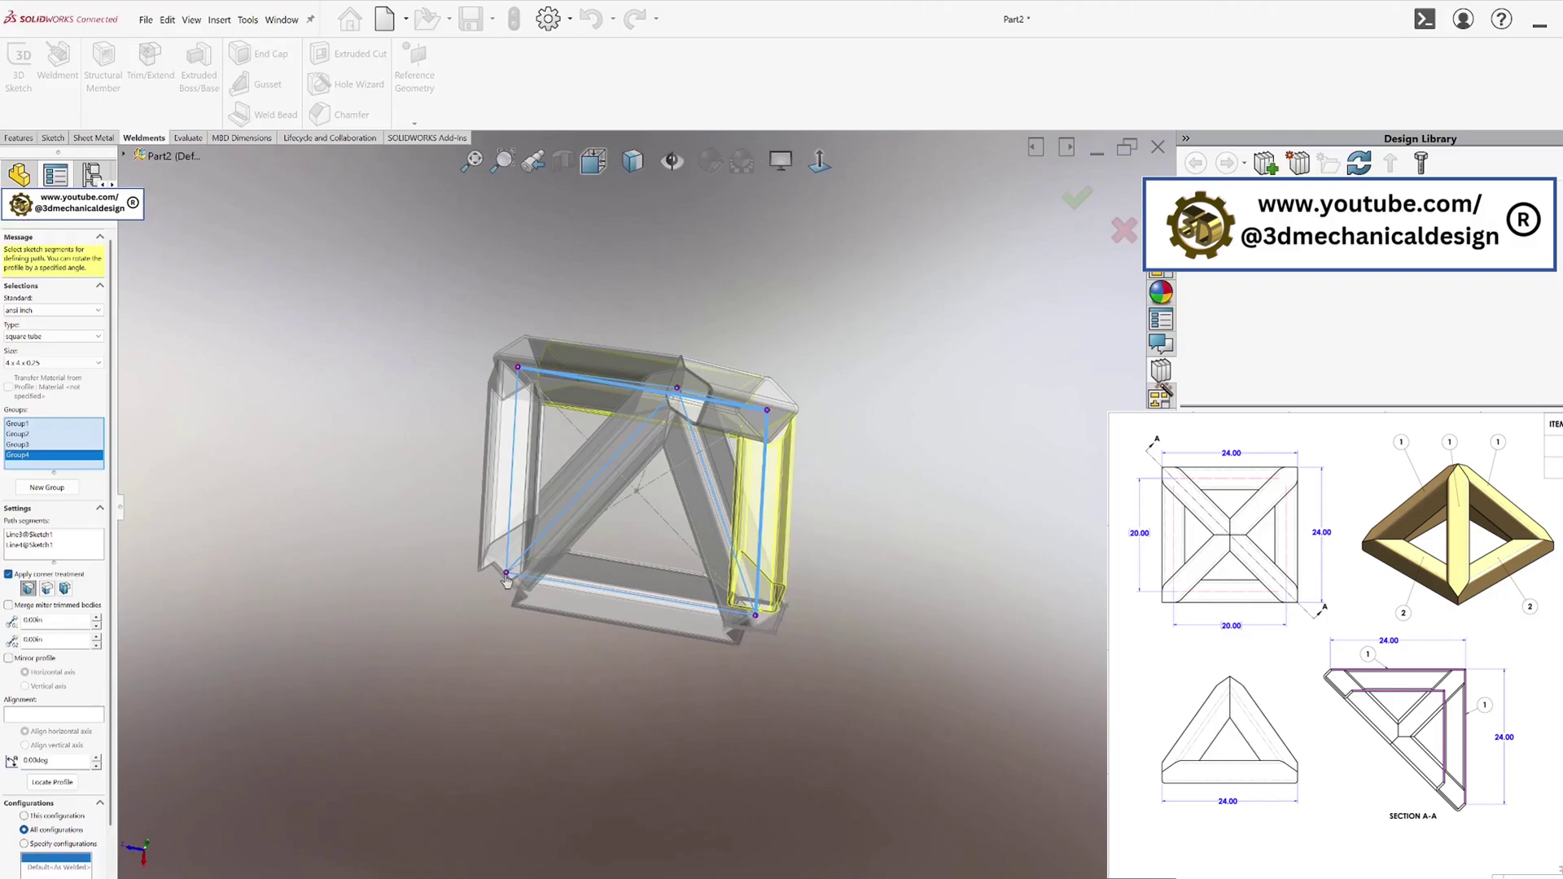
Set Group 2's trim order to 1 at the bottom-left corner
{"action": "left_click", "coordinate": [506, 575]}
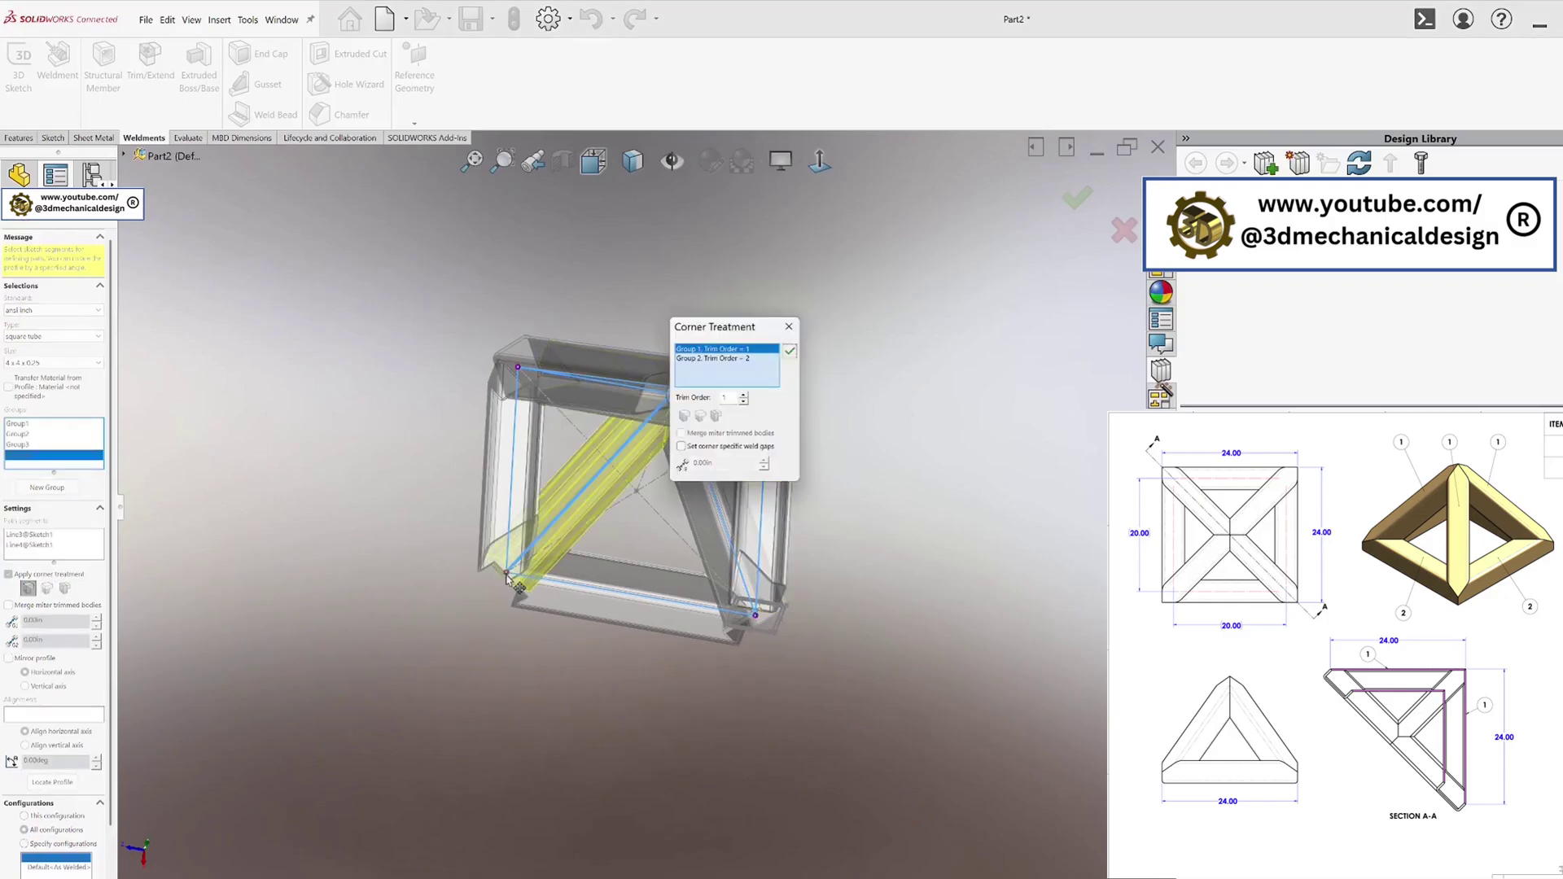
{"action": "left_click", "coordinate": [725, 360]}
{"action": "left_click", "coordinate": [744, 400]}
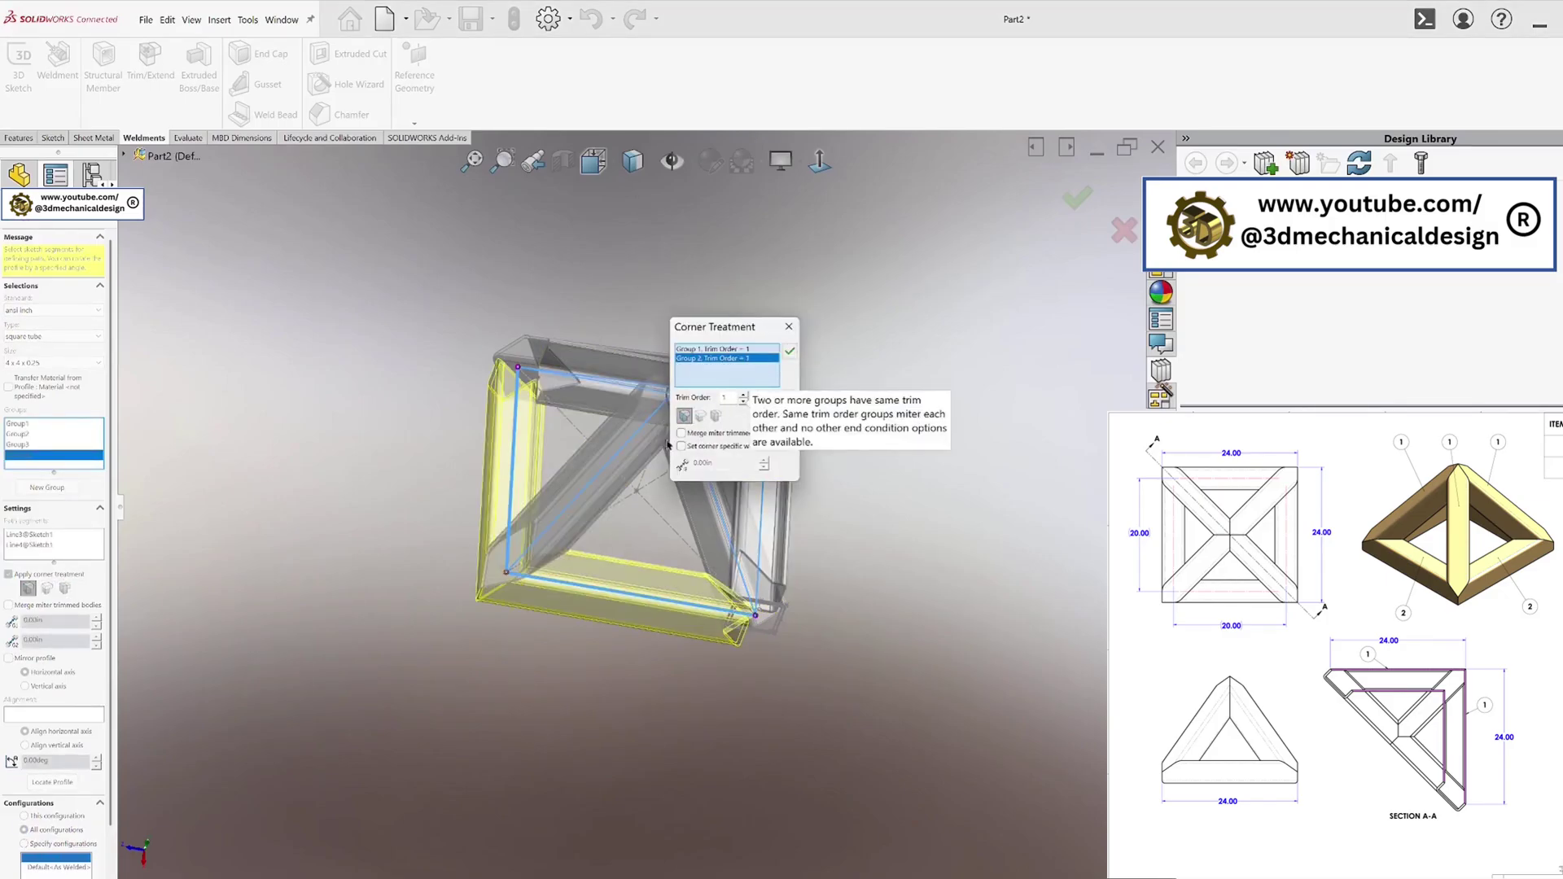
{"action": "middle_click_drag", "start_coordinate": [483, 592], "coordinate": [528, 544]}
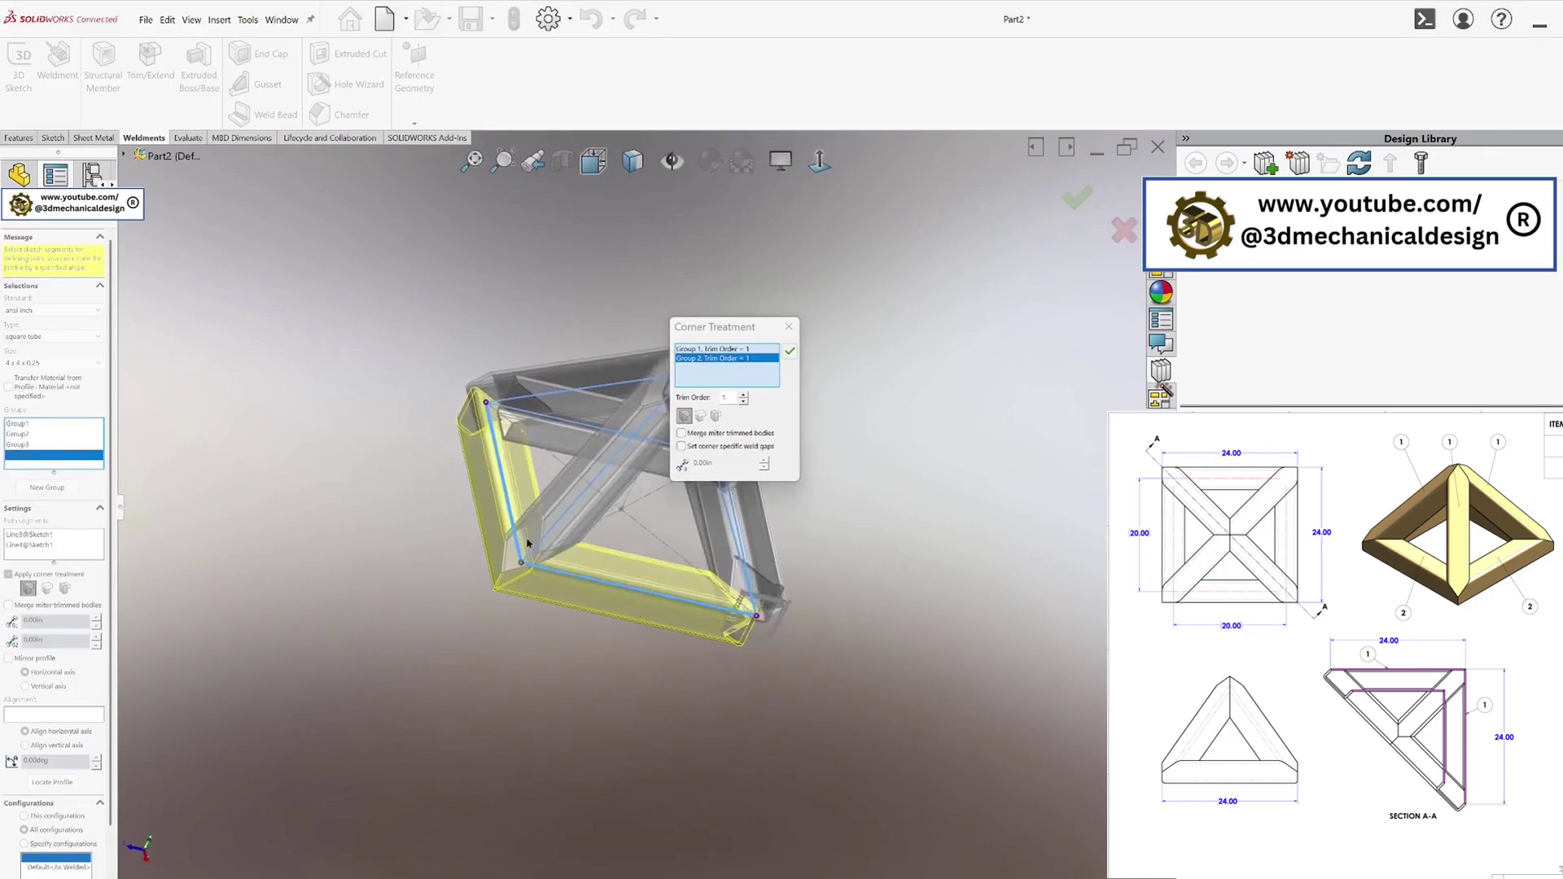
{"action": "left_click", "coordinate": [790, 351]}
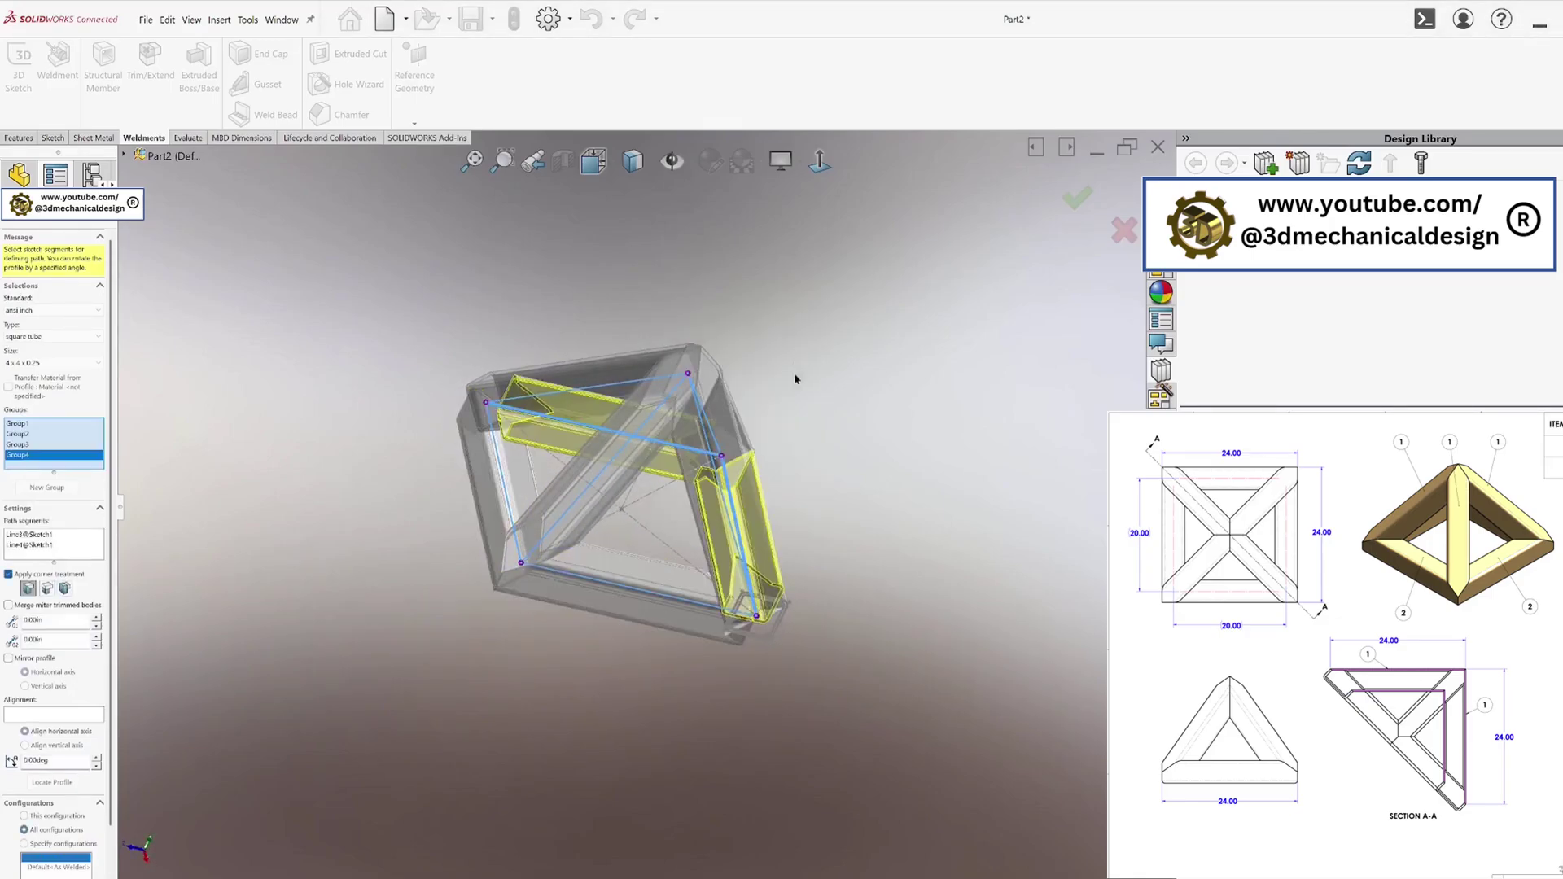
{"action": "middle_click_drag", "start_coordinate": [742, 607], "coordinate": [741, 635]}
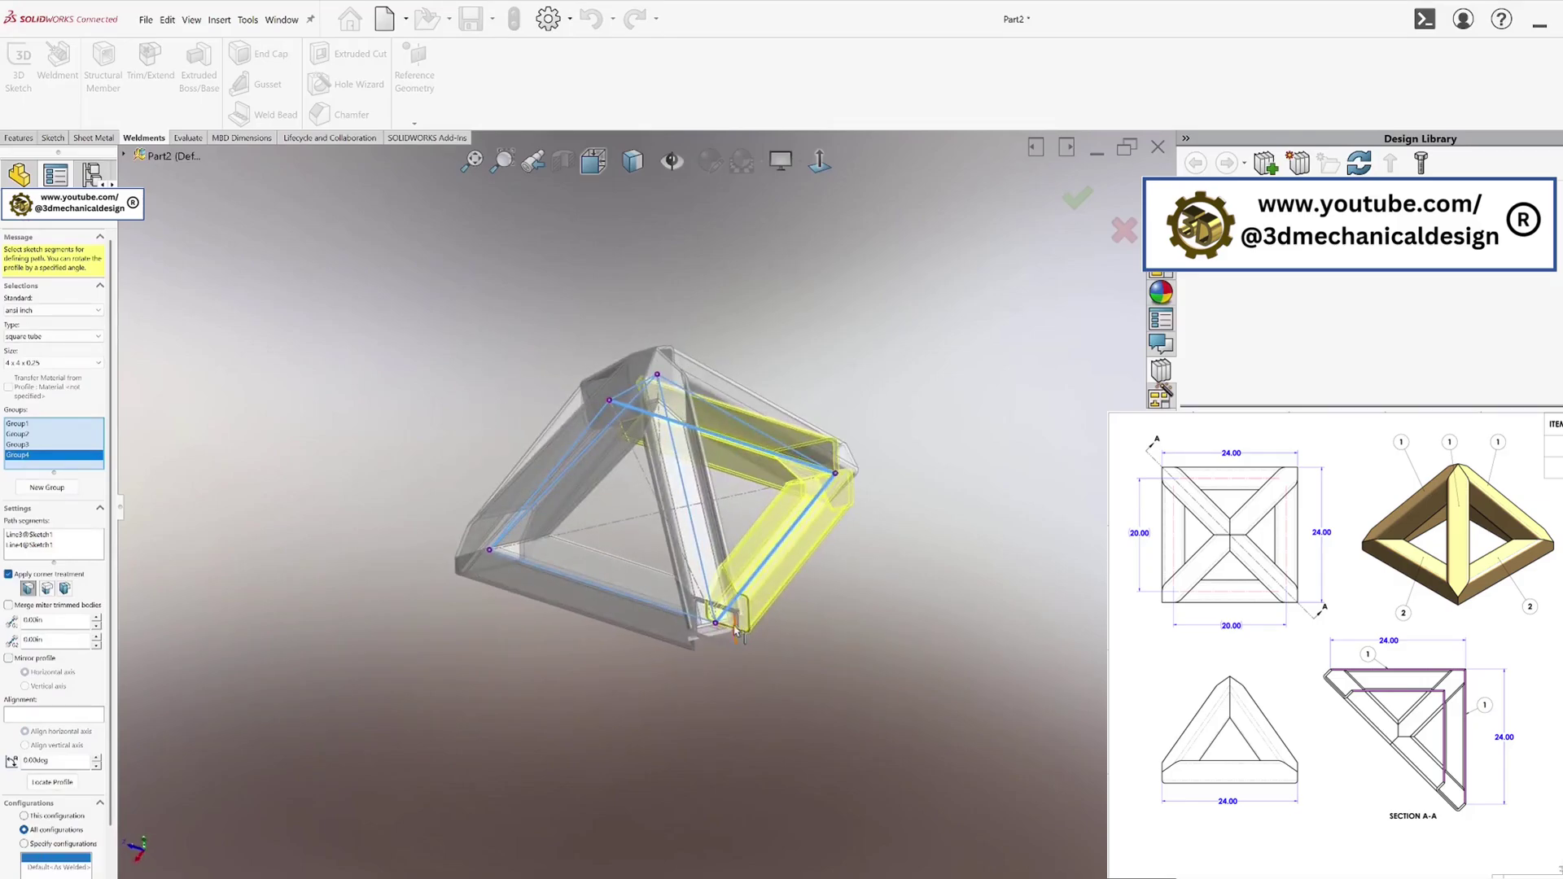
{"action": "left_click", "coordinate": [717, 630]}
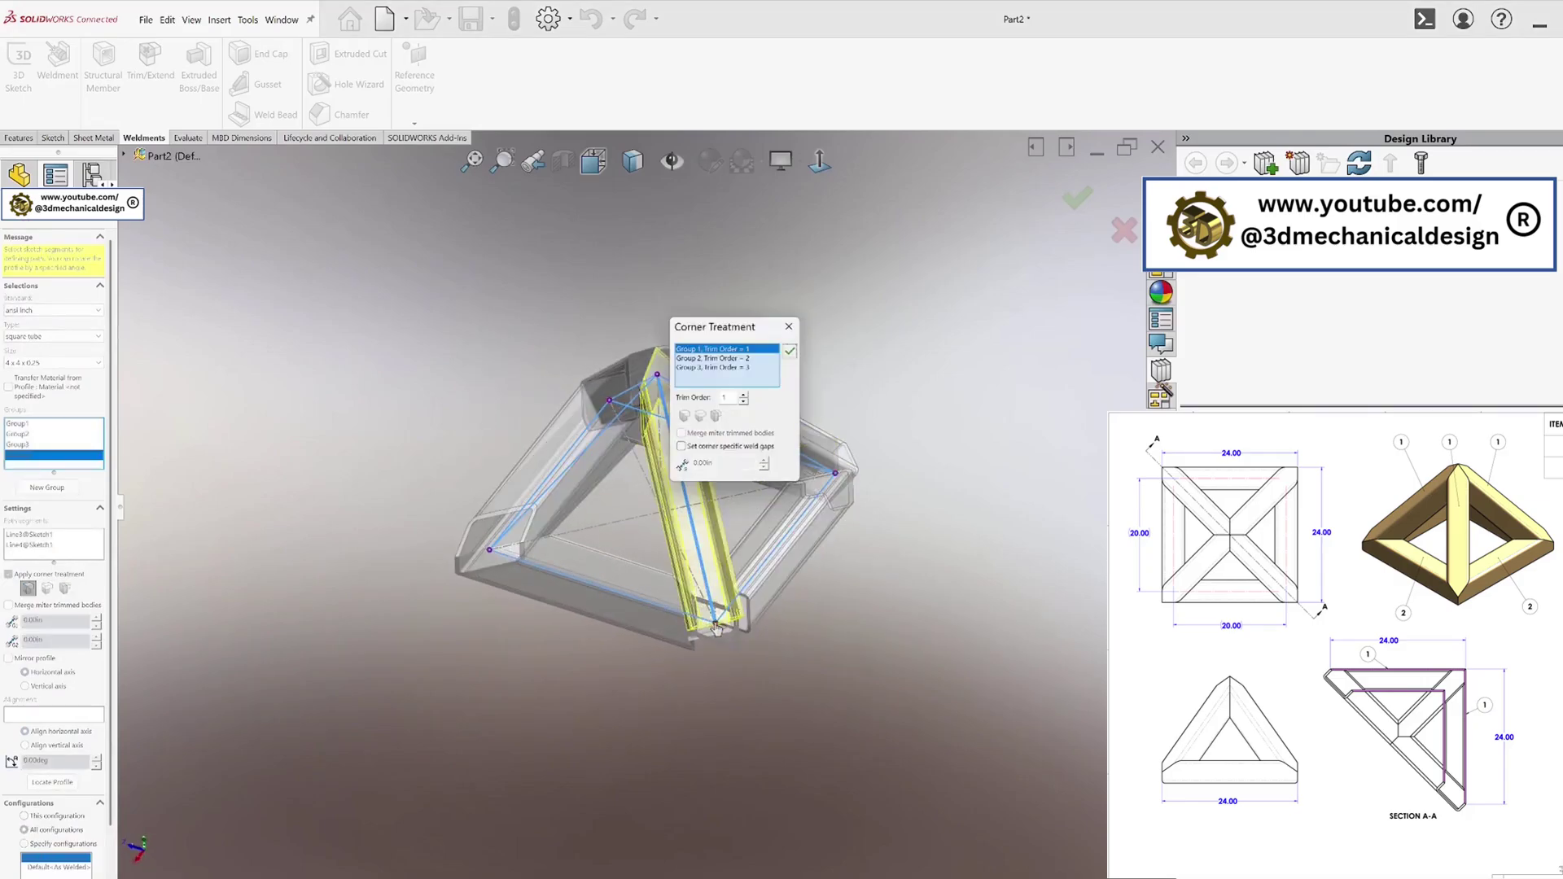
Set Groups 2 and 3 trim order to 1 at the lower-right corner
{"action": "left_click", "coordinate": [732, 359]}
{"action": "left_click", "coordinate": [743, 401]}
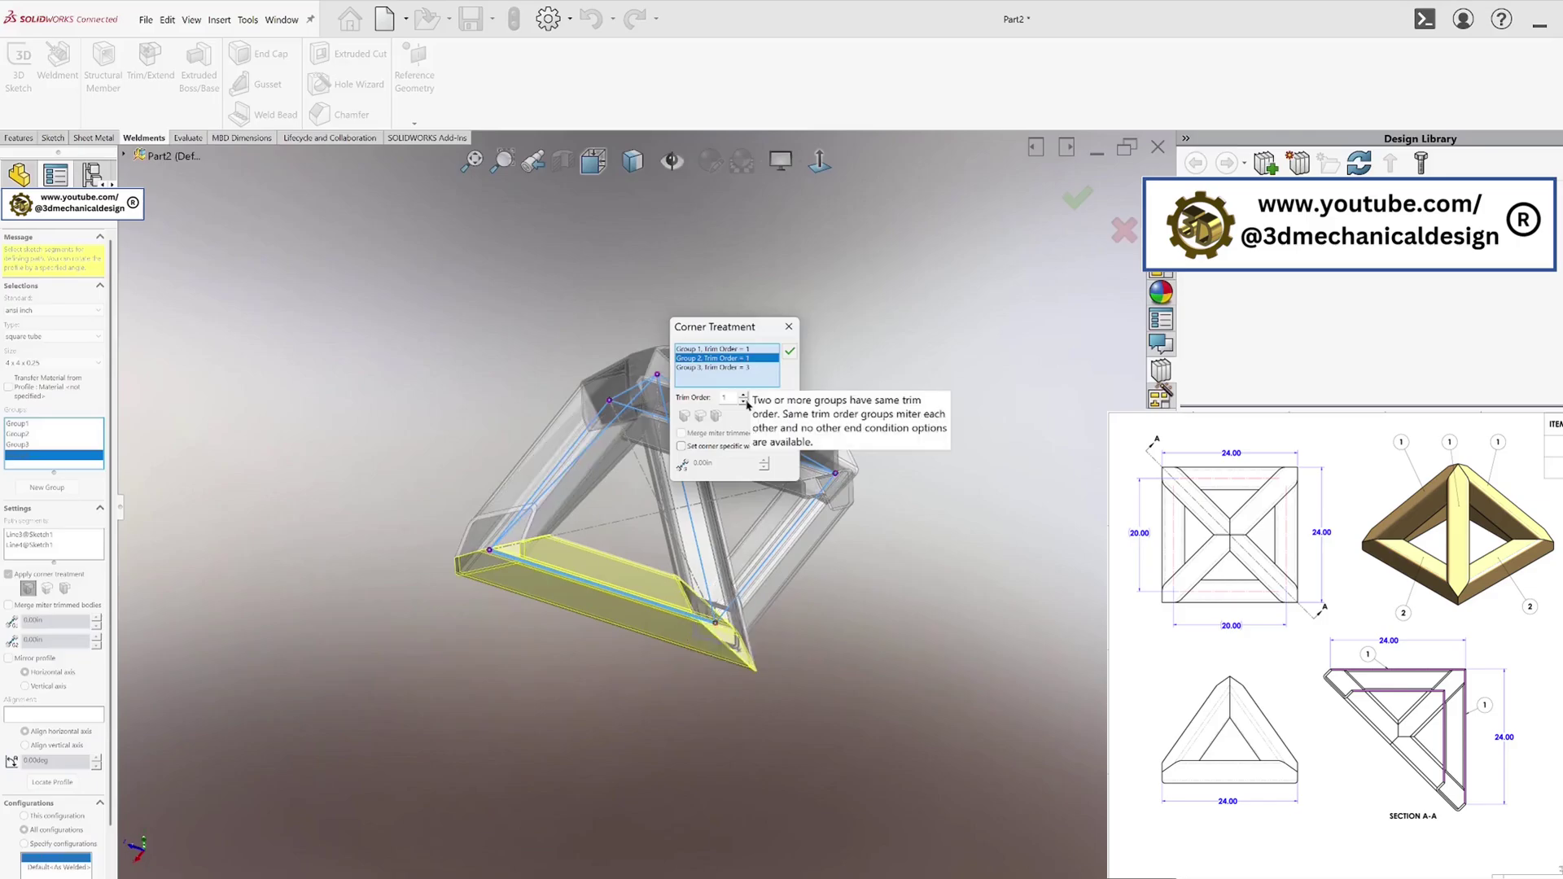
{"action": "left_click", "coordinate": [712, 367]}
{"action": "left_click", "coordinate": [744, 401]}
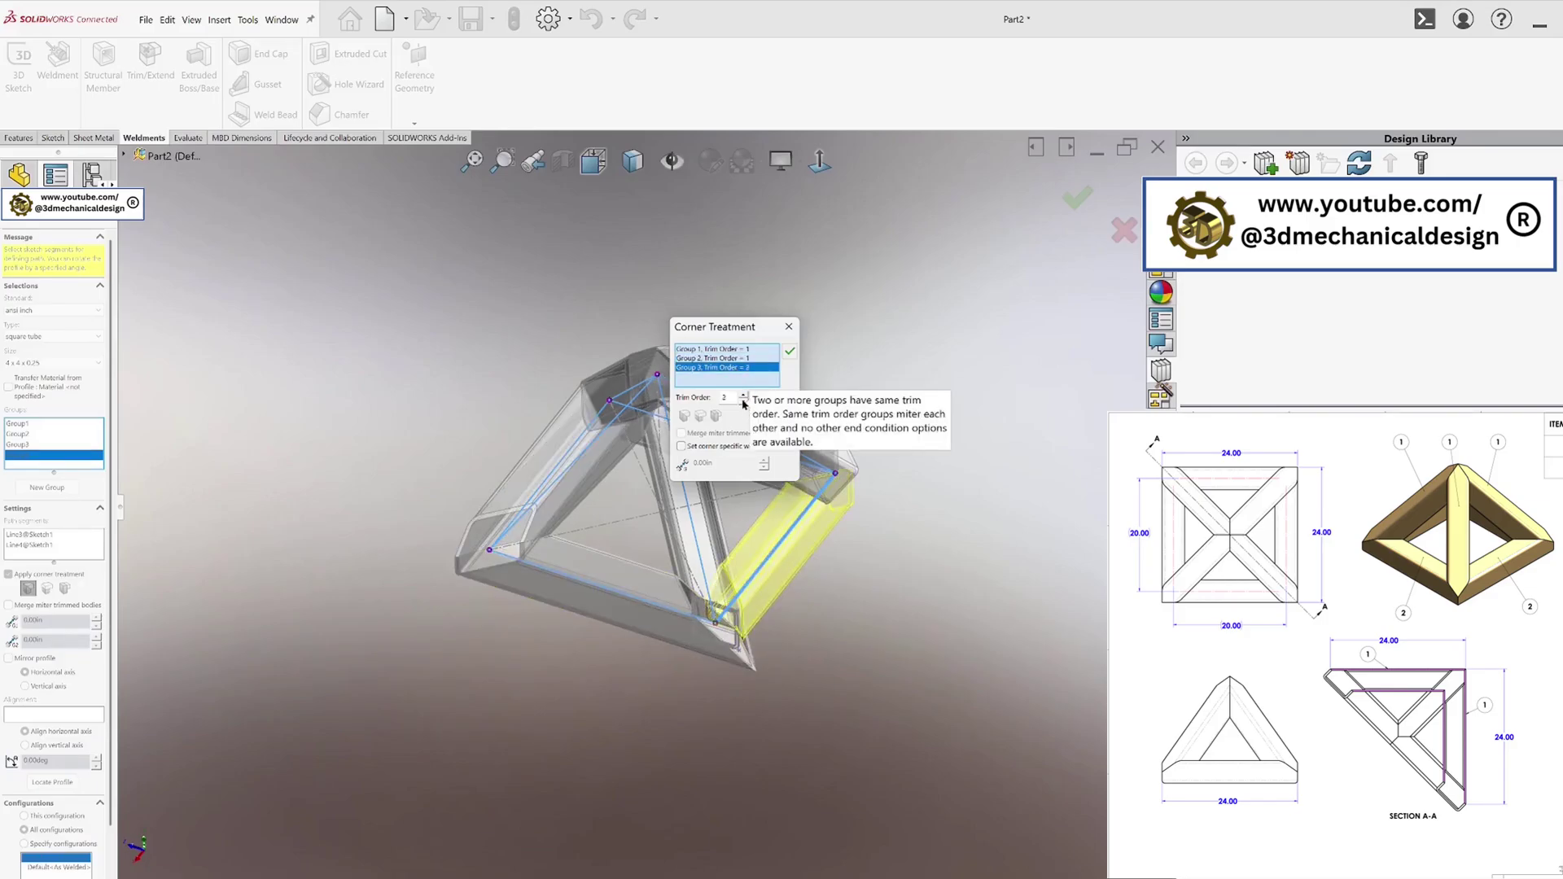
{"action": "left_click", "coordinate": [744, 401]}
{"action": "middle_click_drag", "start_coordinate": [693, 620], "coordinate": [794, 387]}
{"action": "left_click", "coordinate": [791, 352]}
Set Group 2's trim order to 1 at the front corner
{"action": "middle_click_drag", "start_coordinate": [804, 579], "coordinate": [660, 658]}
{"action": "left_click", "coordinate": [652, 652]}
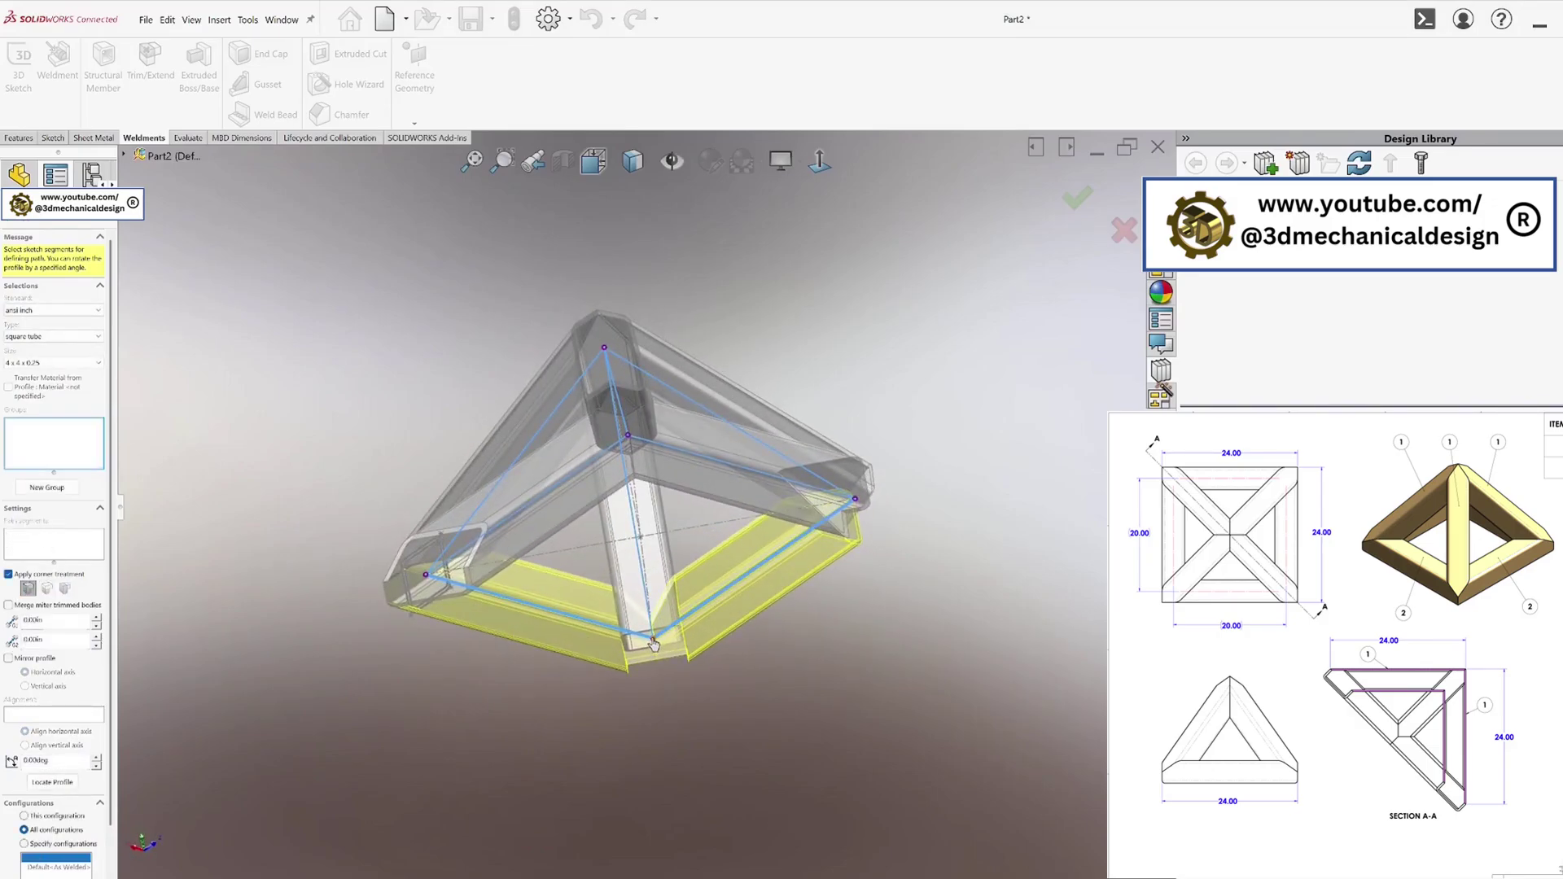
{"action": "left_click", "coordinate": [748, 359]}
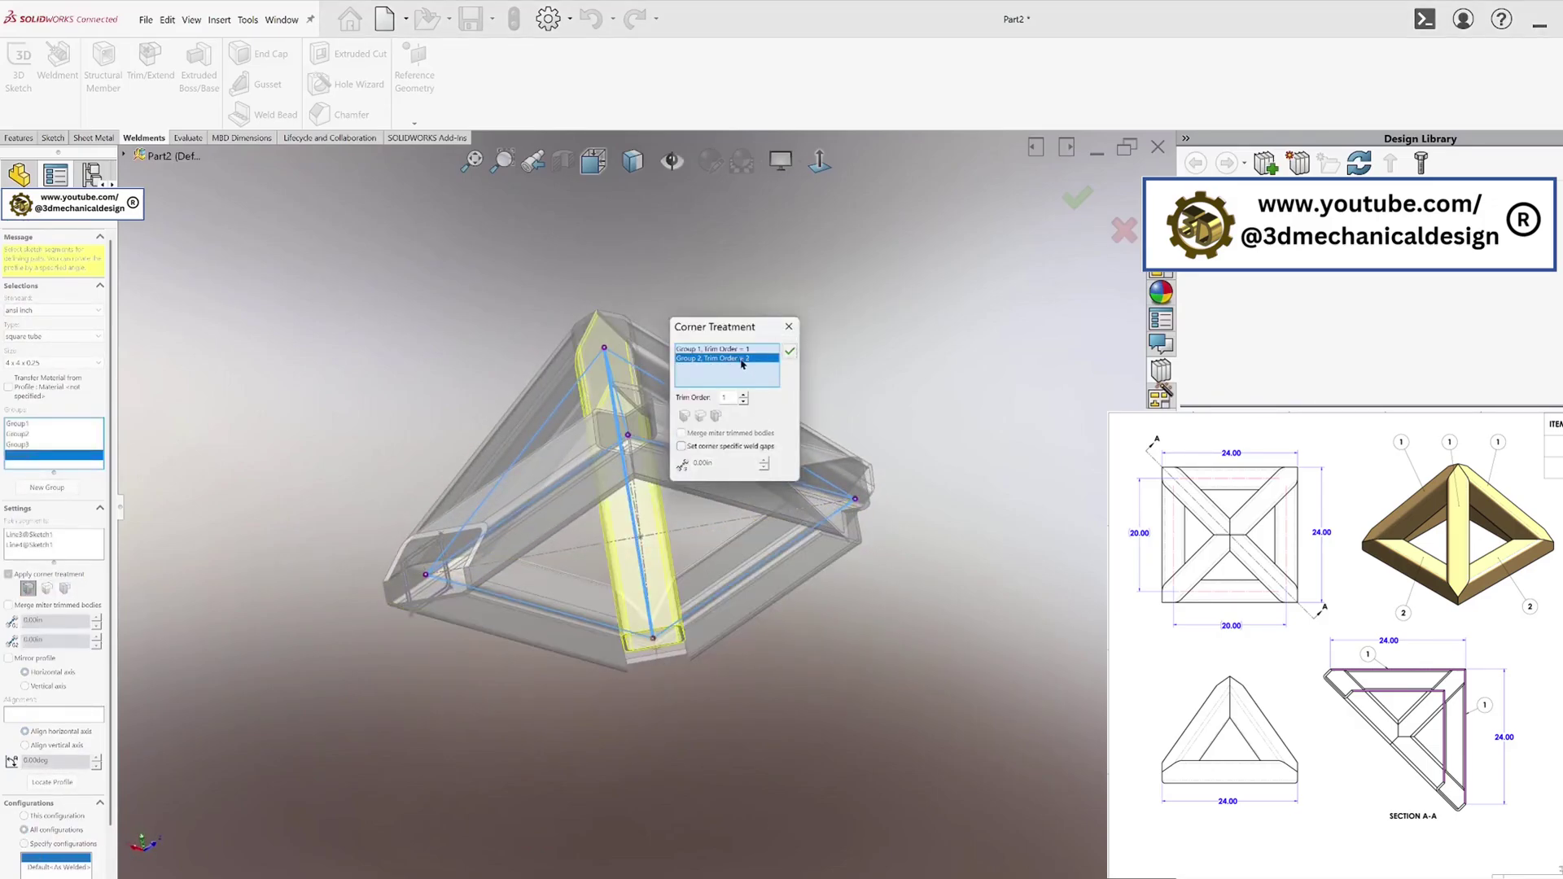
{"action": "left_click", "coordinate": [744, 401]}
{"action": "left_click", "coordinate": [790, 351]}
Set Group 3's trim order to 1 at the apex and finish the structural member
{"action": "middle_click_drag", "start_coordinate": [799, 353], "coordinate": [691, 569]}
{"action": "left_click", "coordinate": [724, 580]}
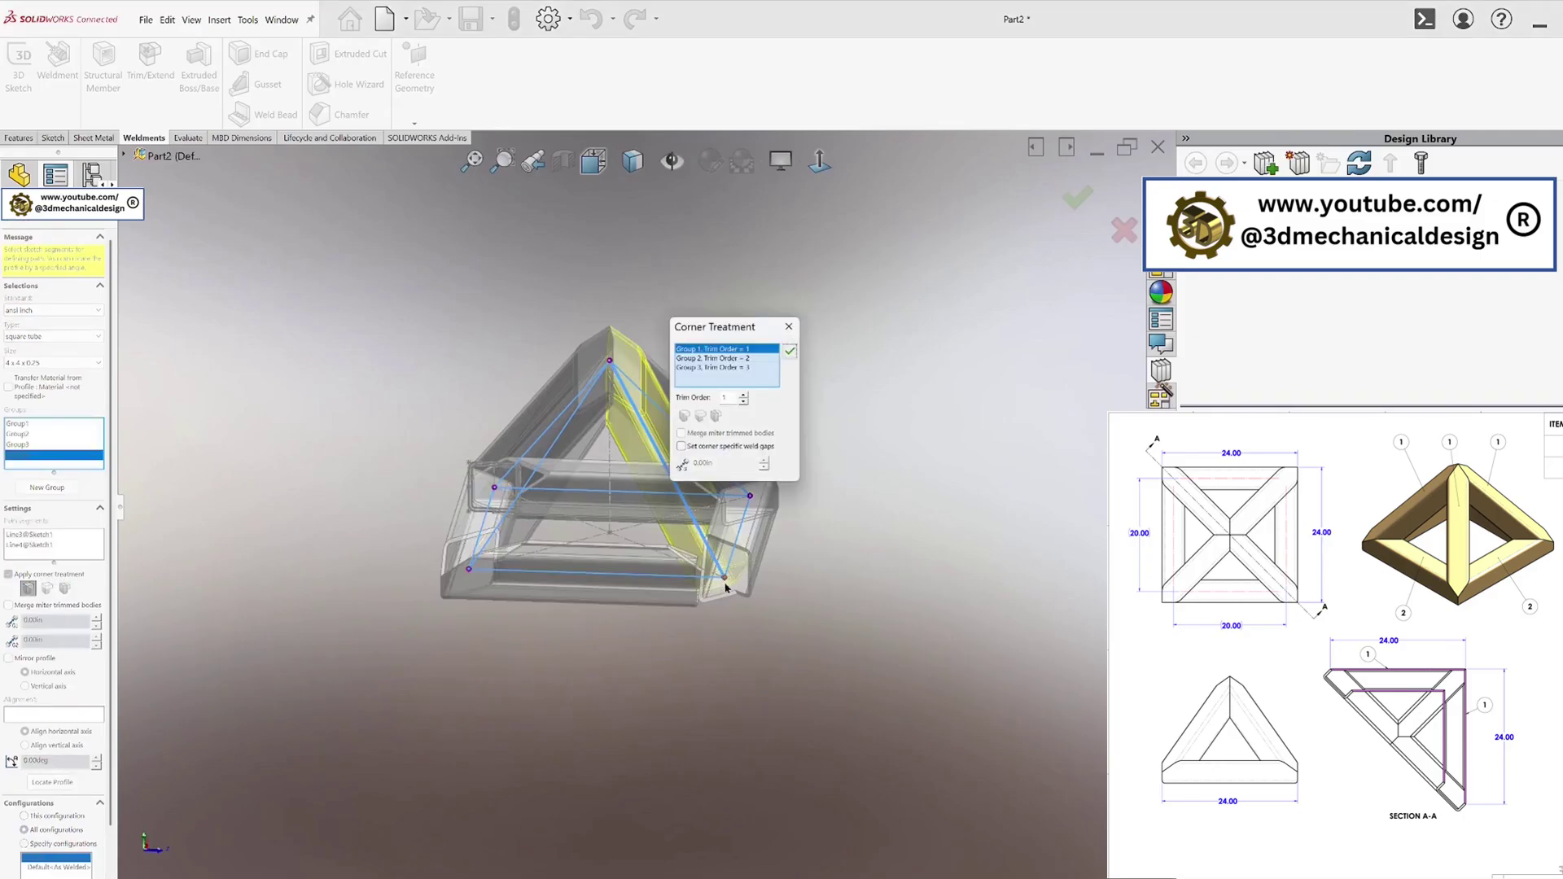
{"action": "left_click", "coordinate": [739, 359]}
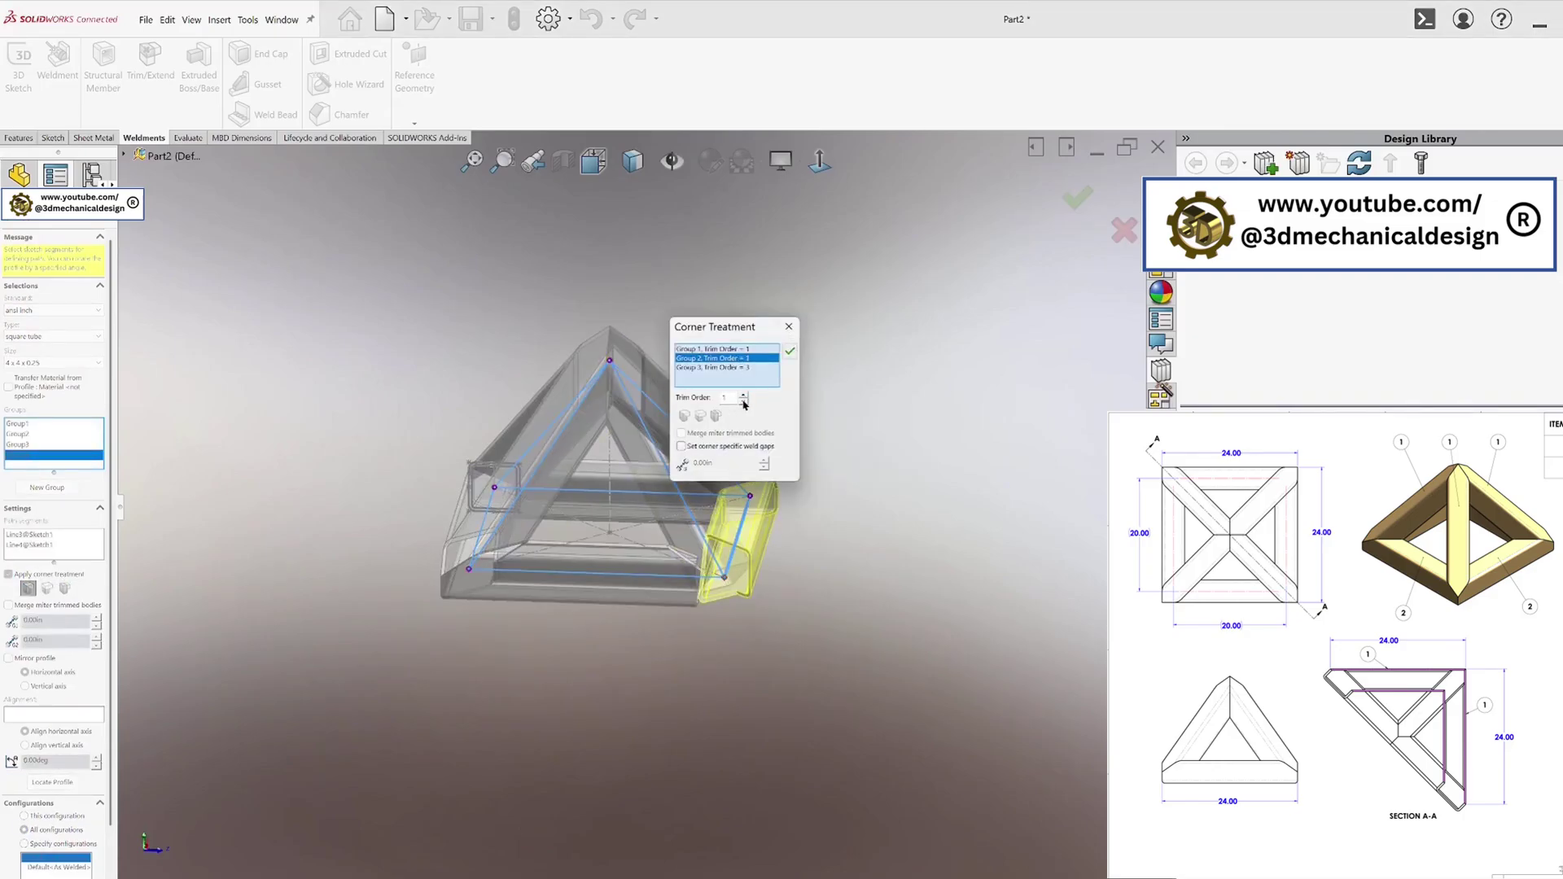
{"action": "left_click", "coordinate": [714, 368]}
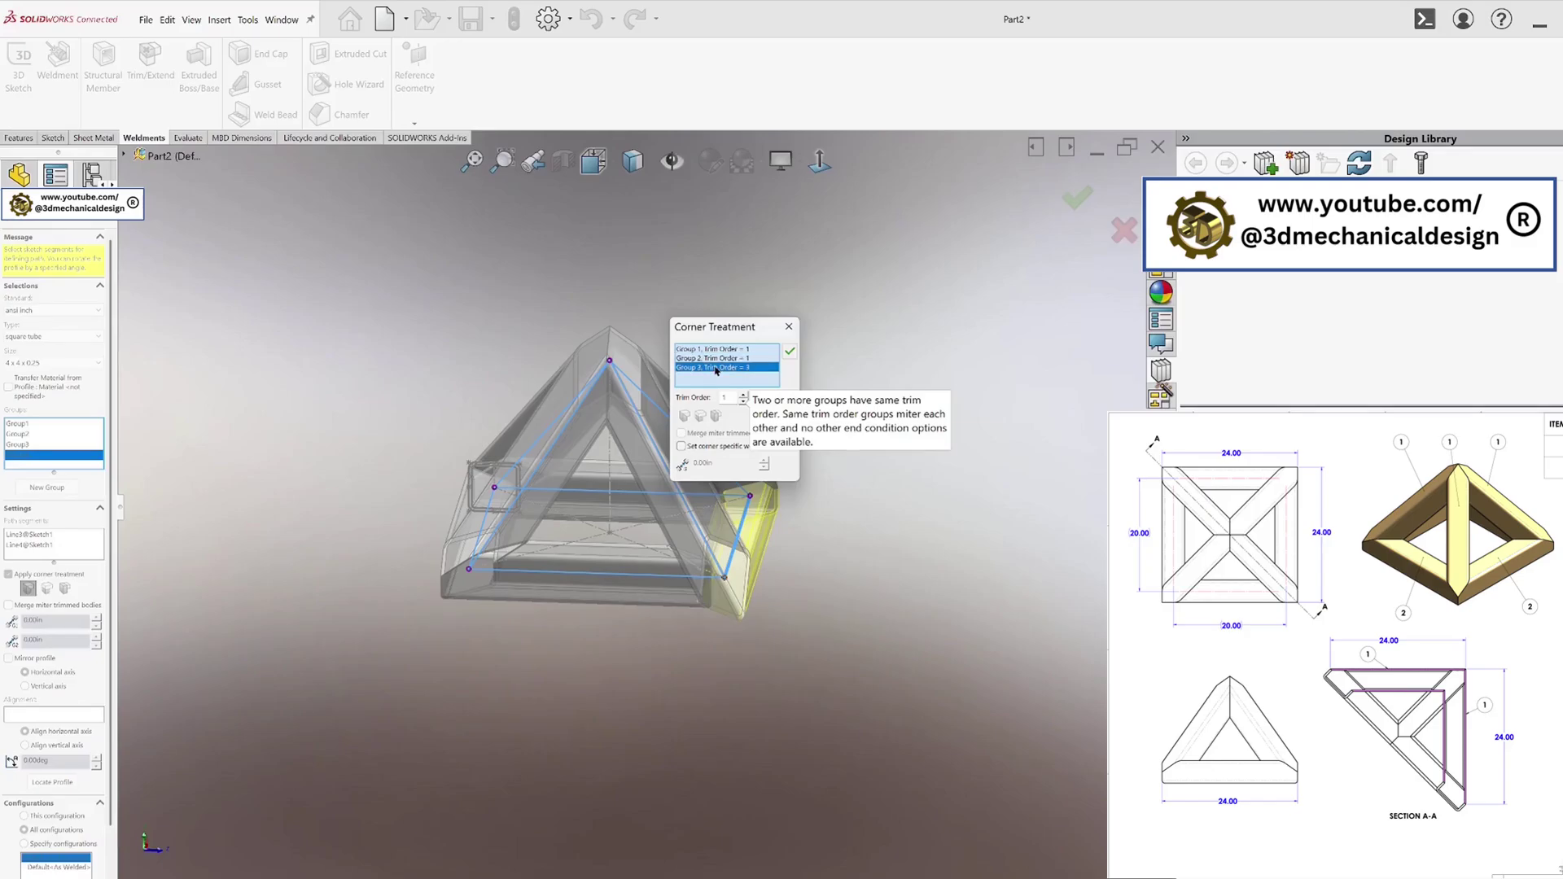
{"action": "left_click", "coordinate": [744, 400]}
{"action": "left_click", "coordinate": [742, 402]}
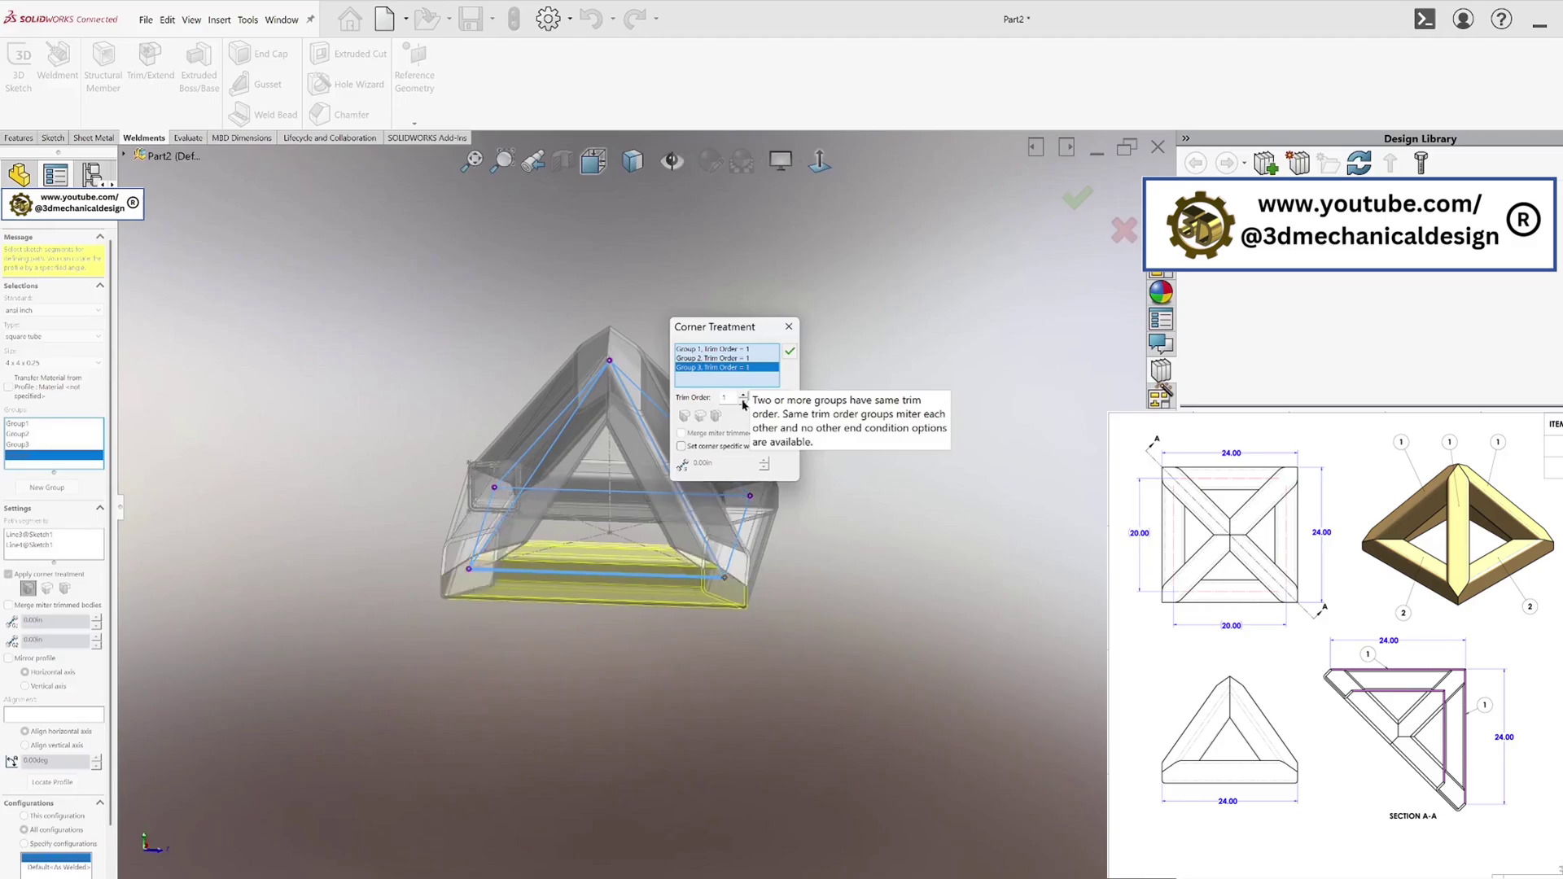
{"action": "left_click", "coordinate": [789, 352]}
{"action": "key", "text": "Return"}
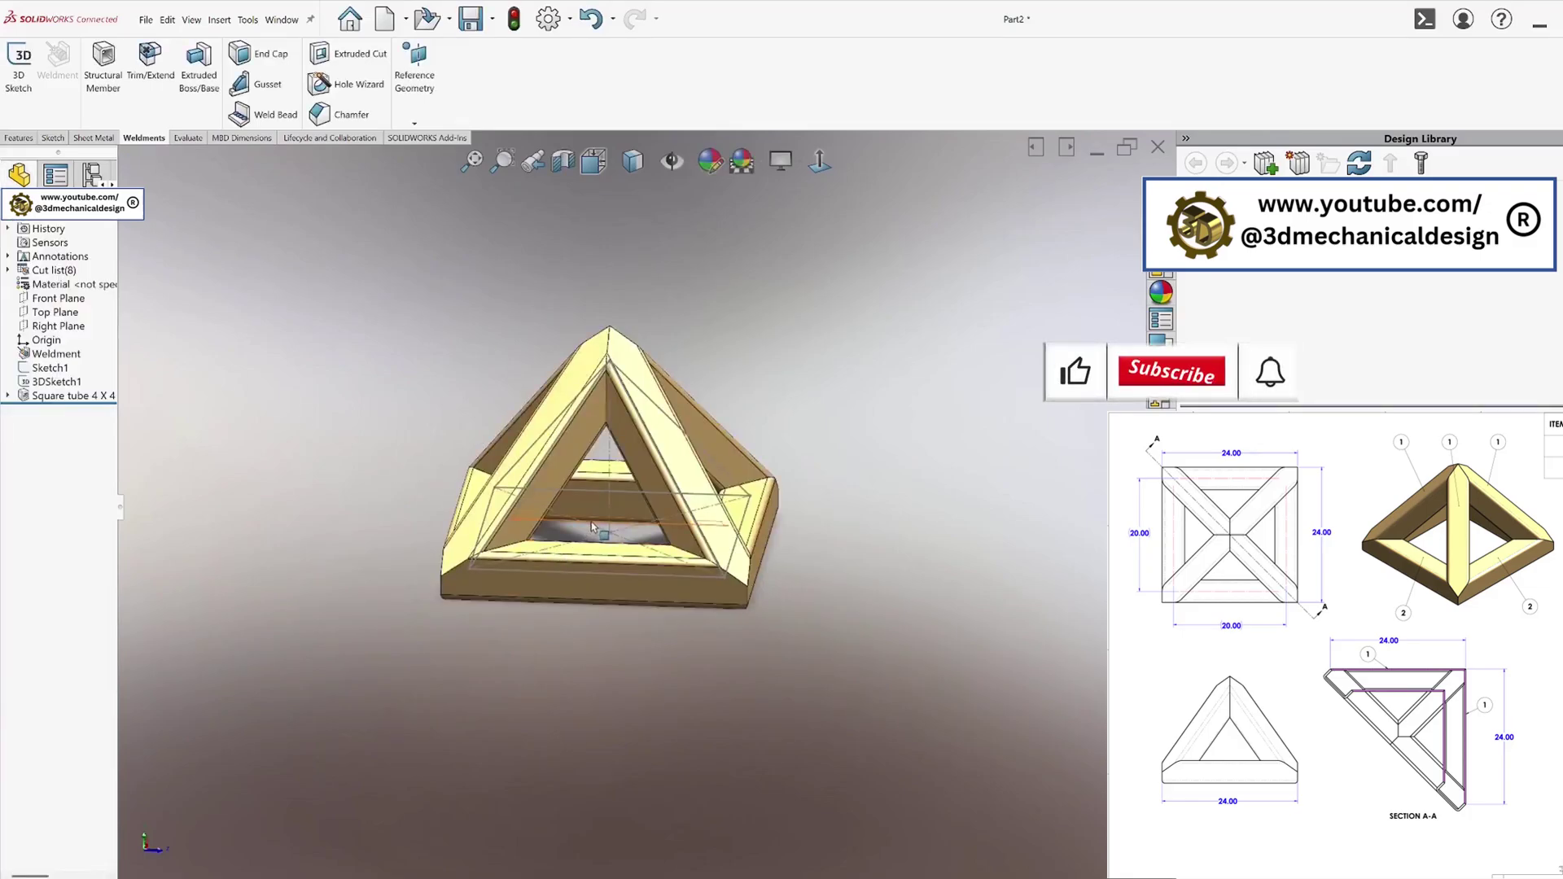
Inspect the hollow tube profiles in a section view, then close it
{"action": "middle_click_drag", "start_coordinate": [538, 545], "coordinate": [567, 551]}
{"action": "middle_click_drag", "start_coordinate": [651, 407], "coordinate": [769, 554]}
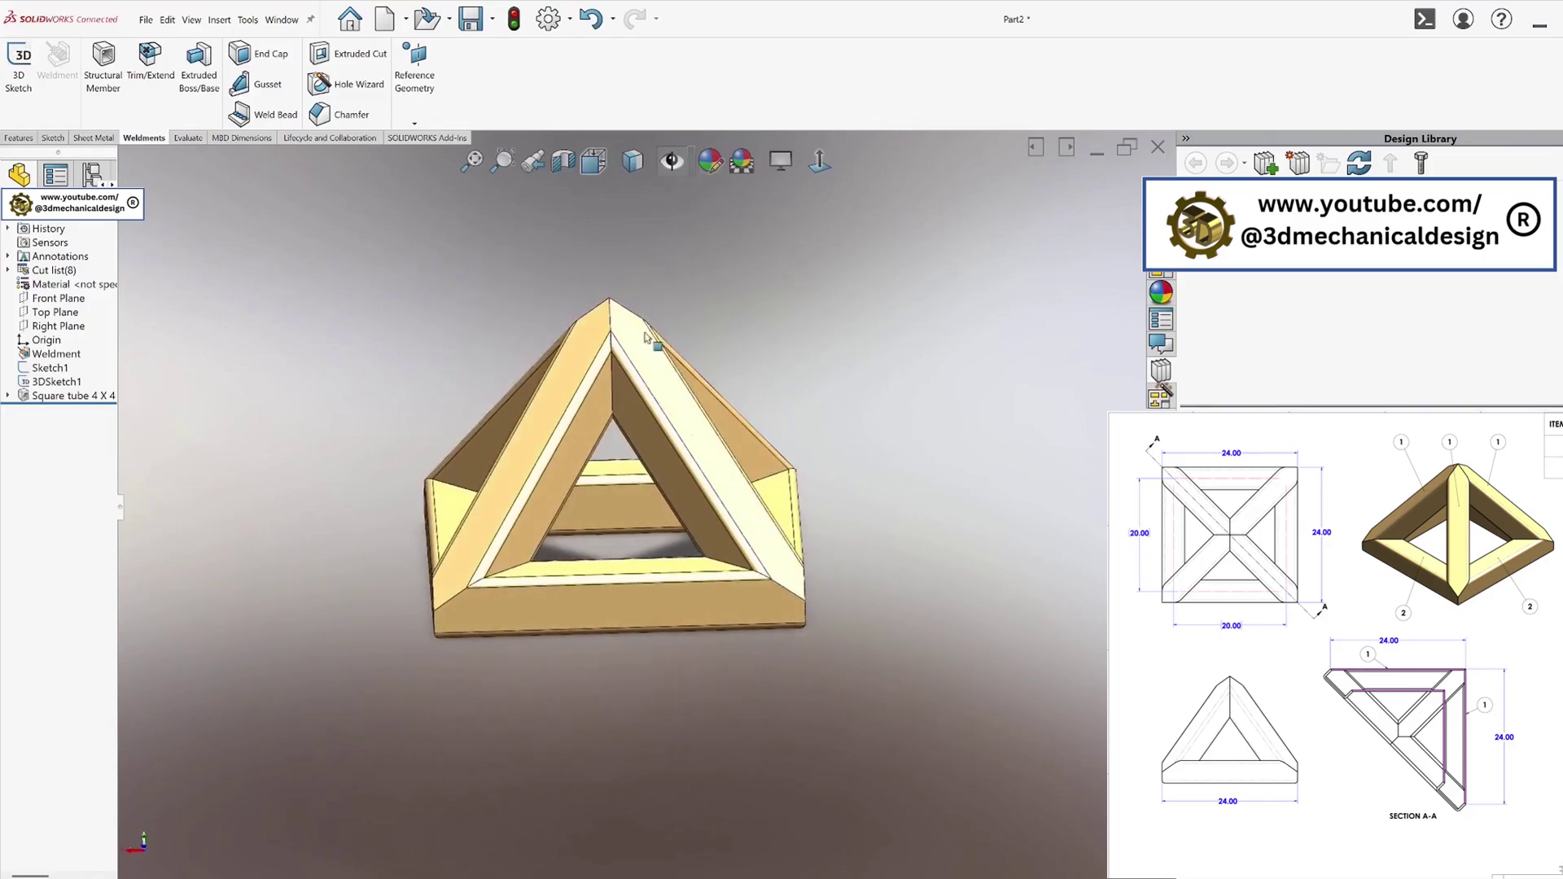
{"action": "left_click", "coordinate": [564, 161]}
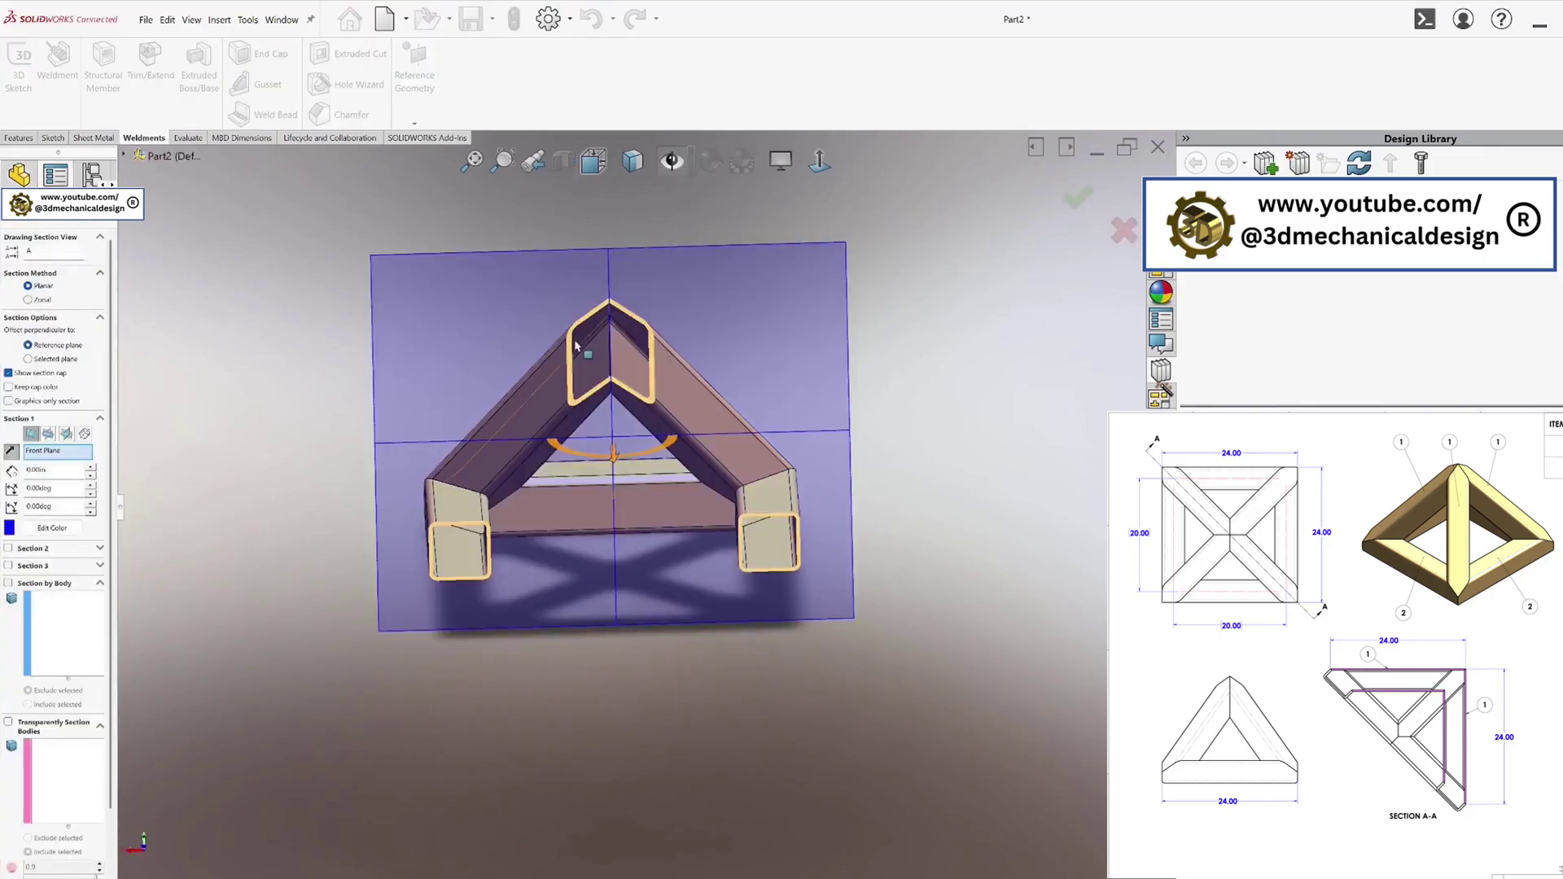
{"action": "middle_click_drag", "start_coordinate": [603, 454], "coordinate": [695, 534]}
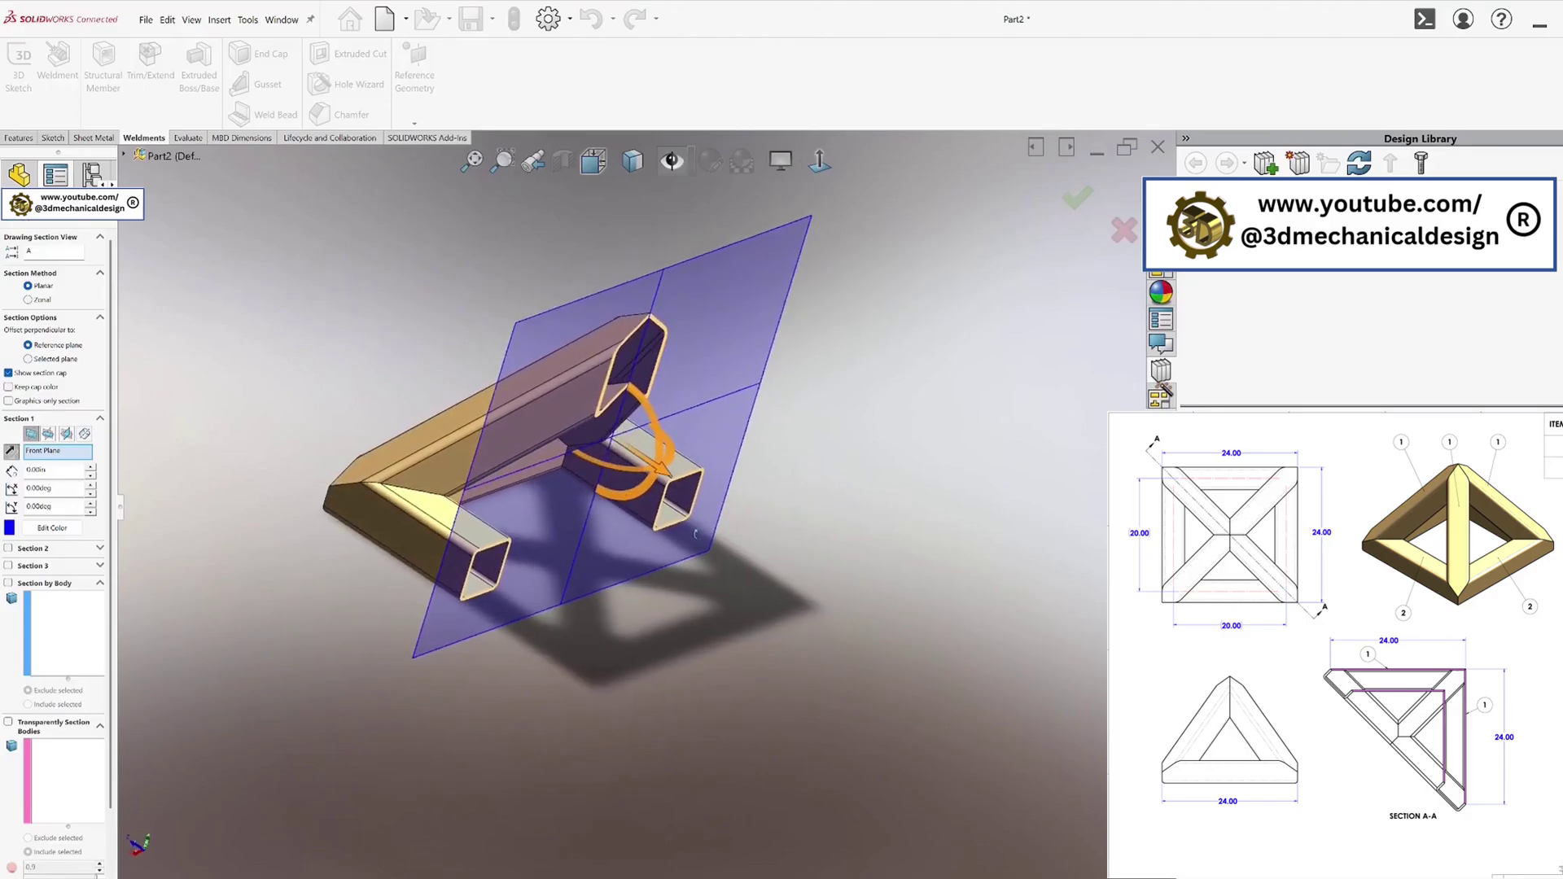
{"action": "left_click", "coordinate": [12, 220]}
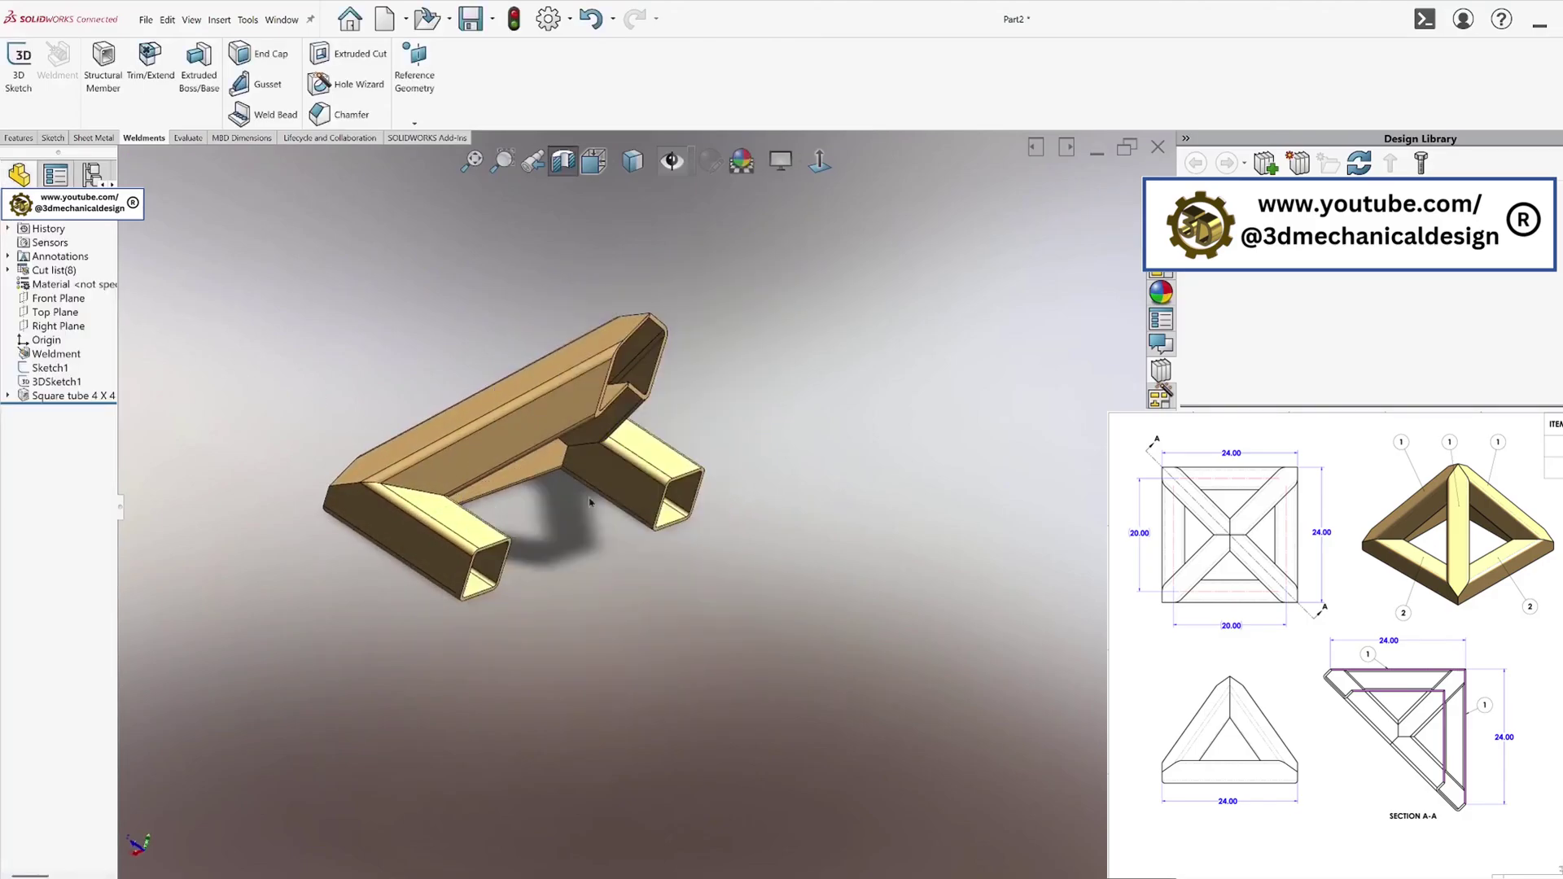
Zoom in on the tube ends and bring up the context menu for a side tube
{"action": "scroll", "coordinate": [456, 367], "scroll_direction": "up", "scroll_amount": 4}
{"action": "middle_click_drag", "start_coordinate": [456, 366], "coordinate": [465, 260]}
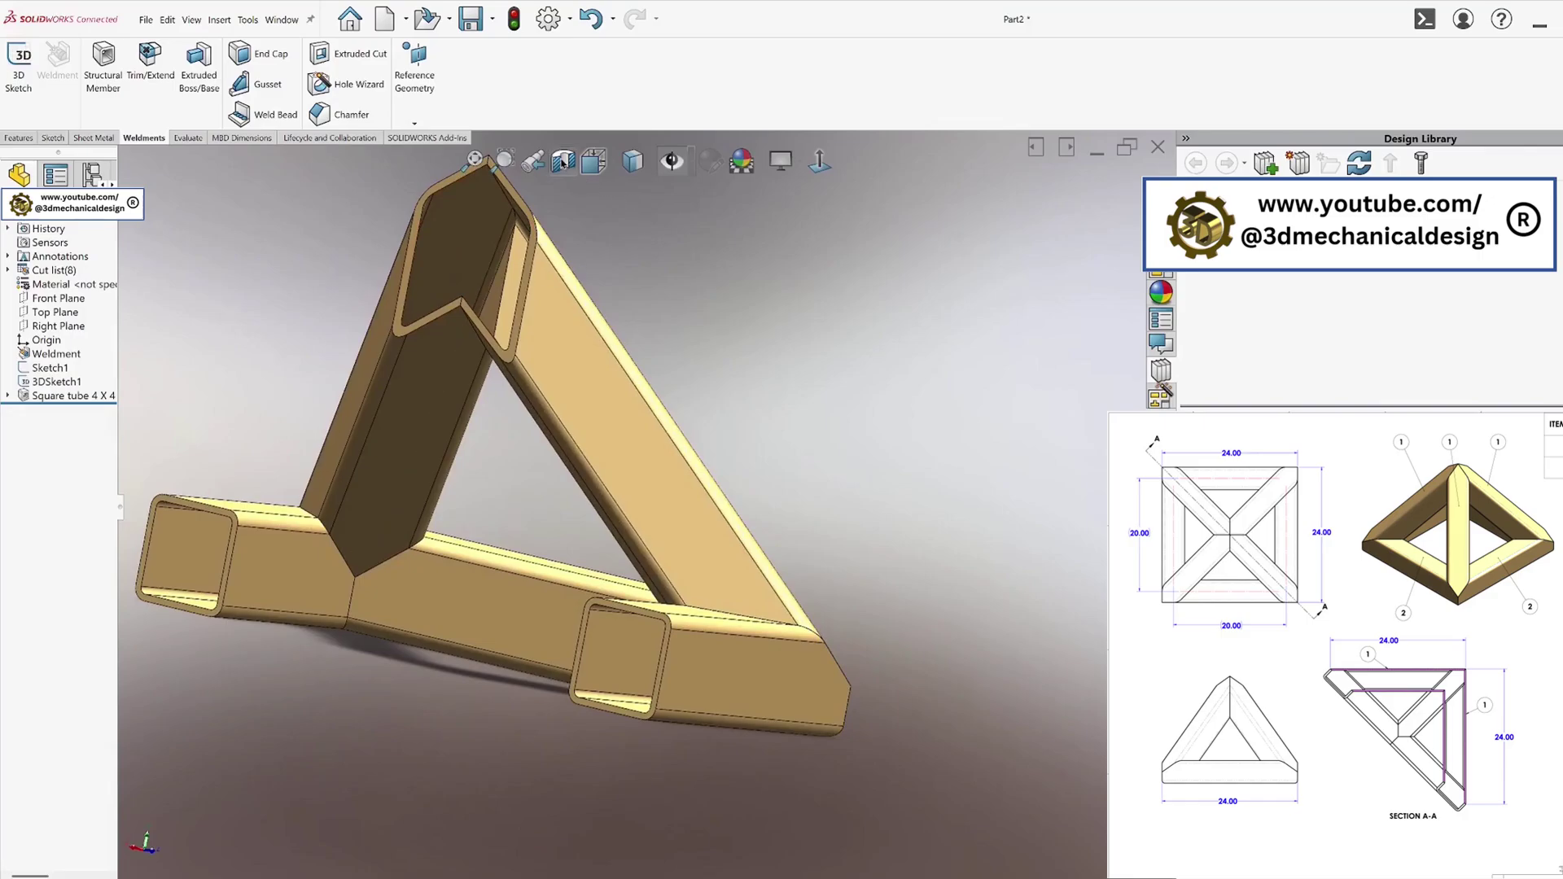
{"action": "scroll", "coordinate": [534, 405], "scroll_direction": "down", "scroll_amount": 6}
{"action": "right_click", "coordinate": [574, 400]}
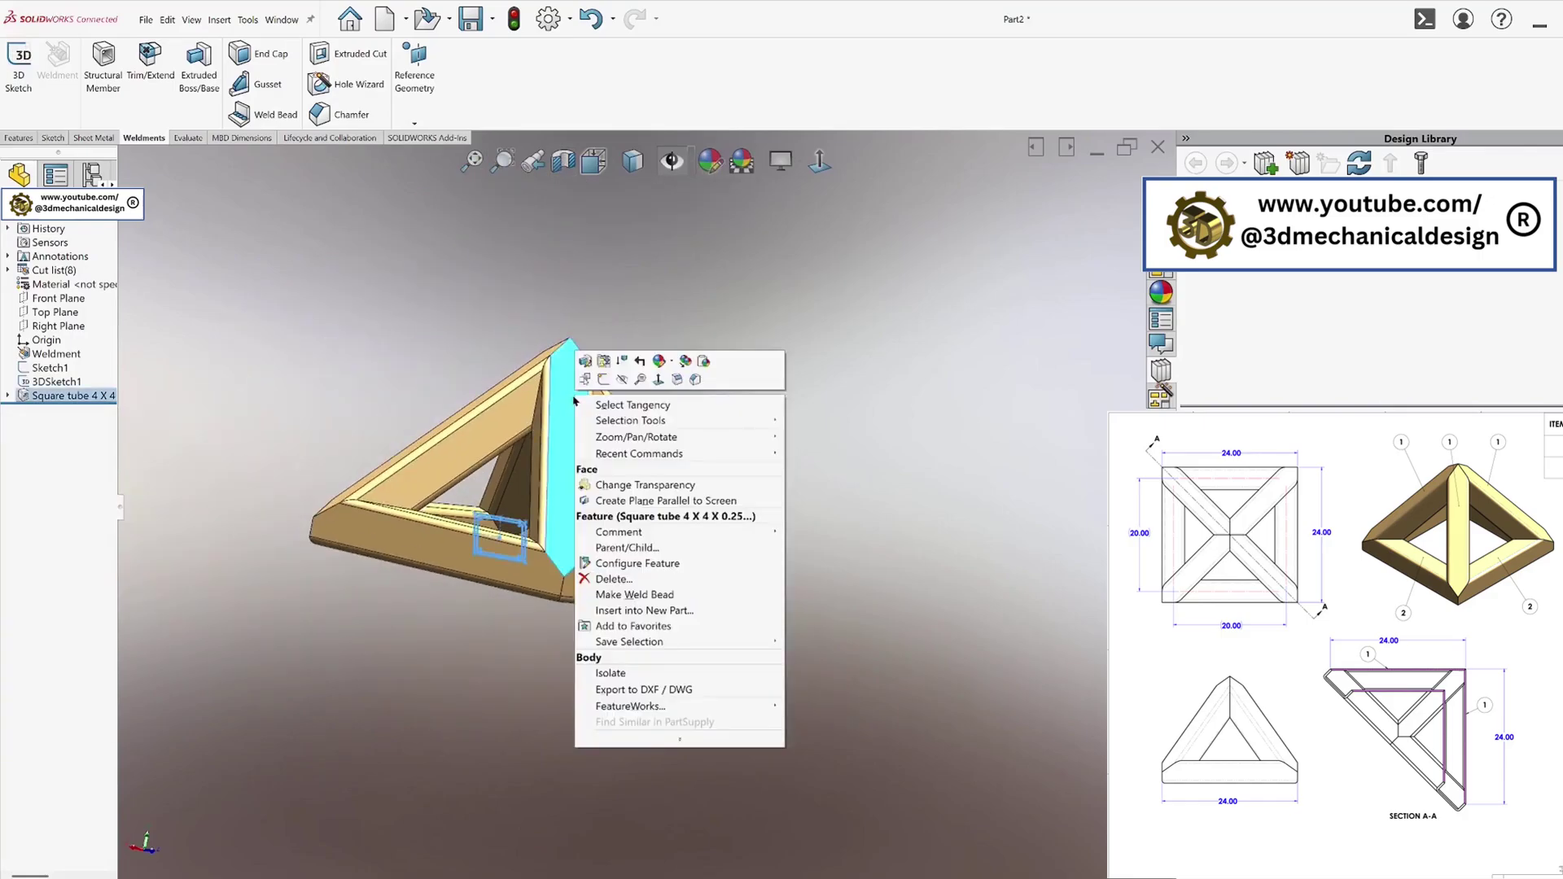
{"action": "left_click", "coordinate": [611, 674]}
{"action": "middle_click_drag", "start_coordinate": [529, 478], "coordinate": [519, 446]}
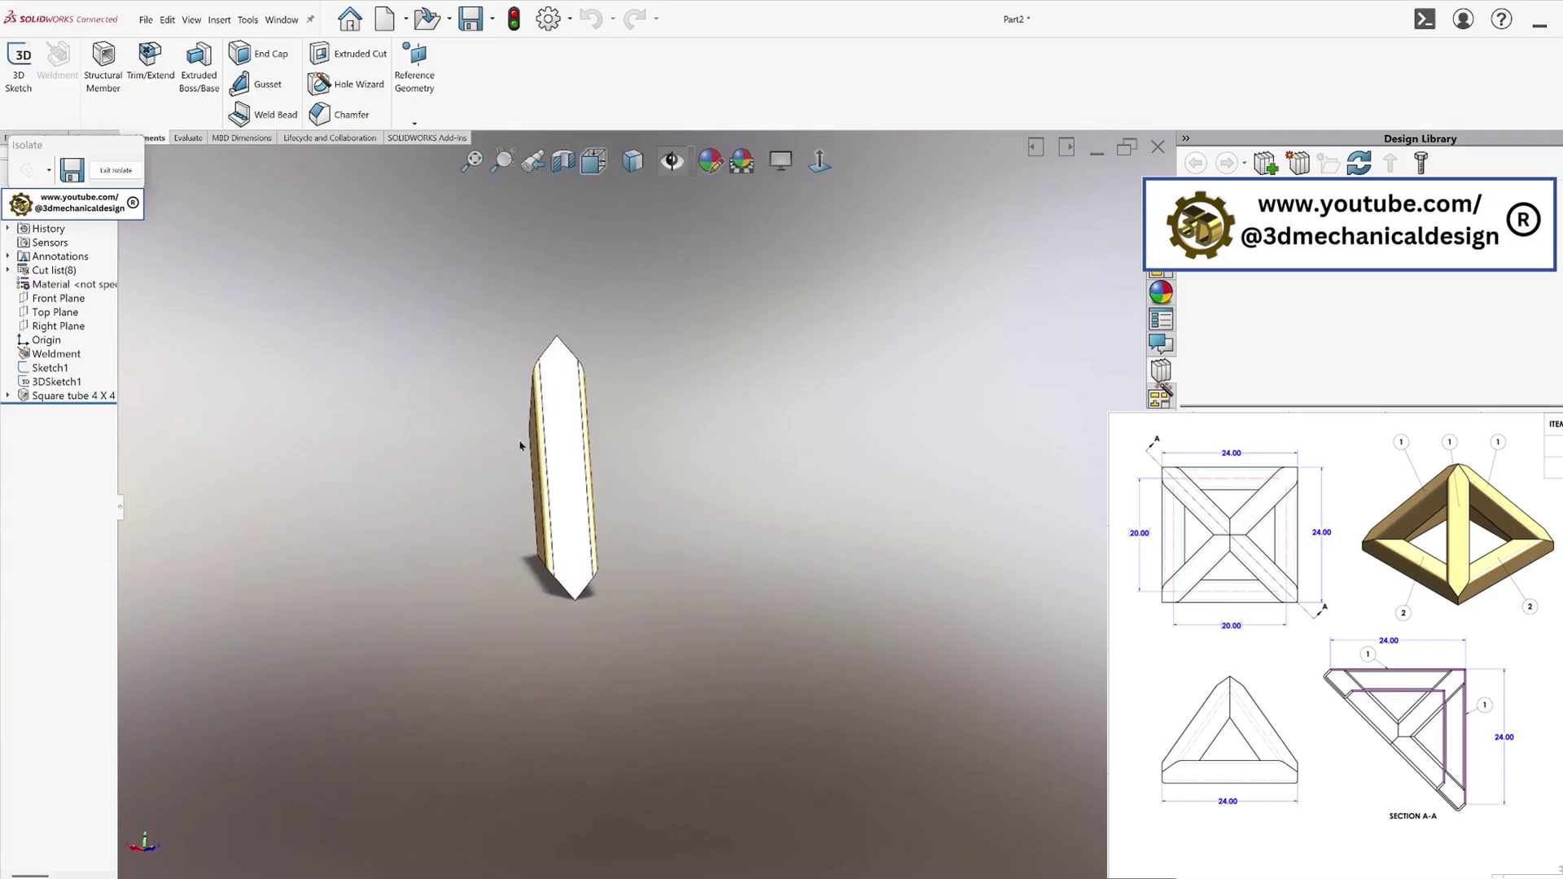
{"action": "left_click", "coordinate": [114, 171]}
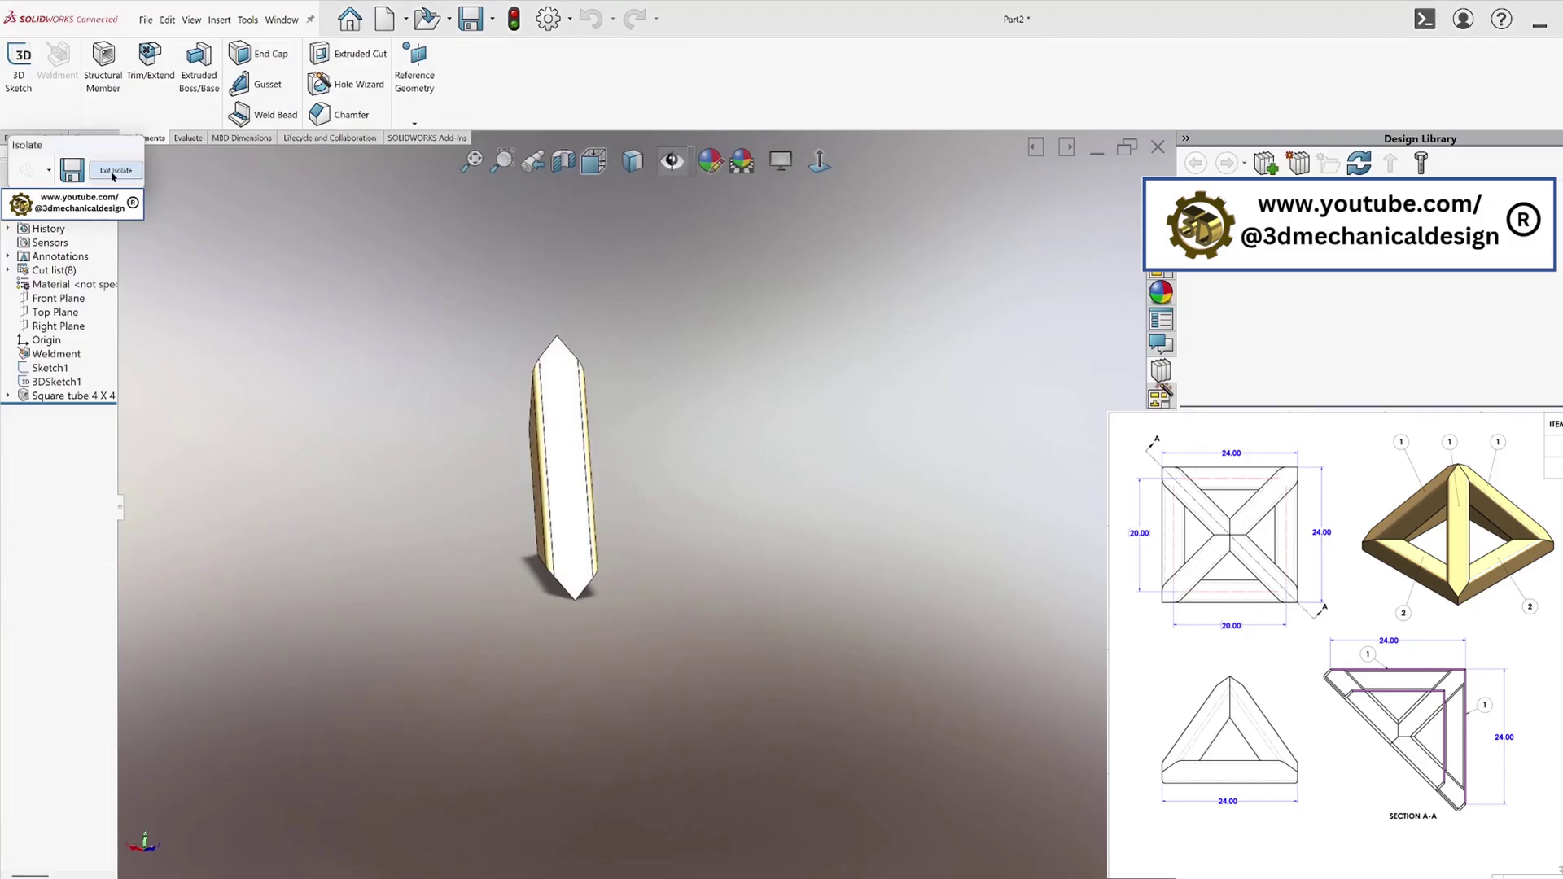
{"action": "right_click", "coordinate": [470, 581]}
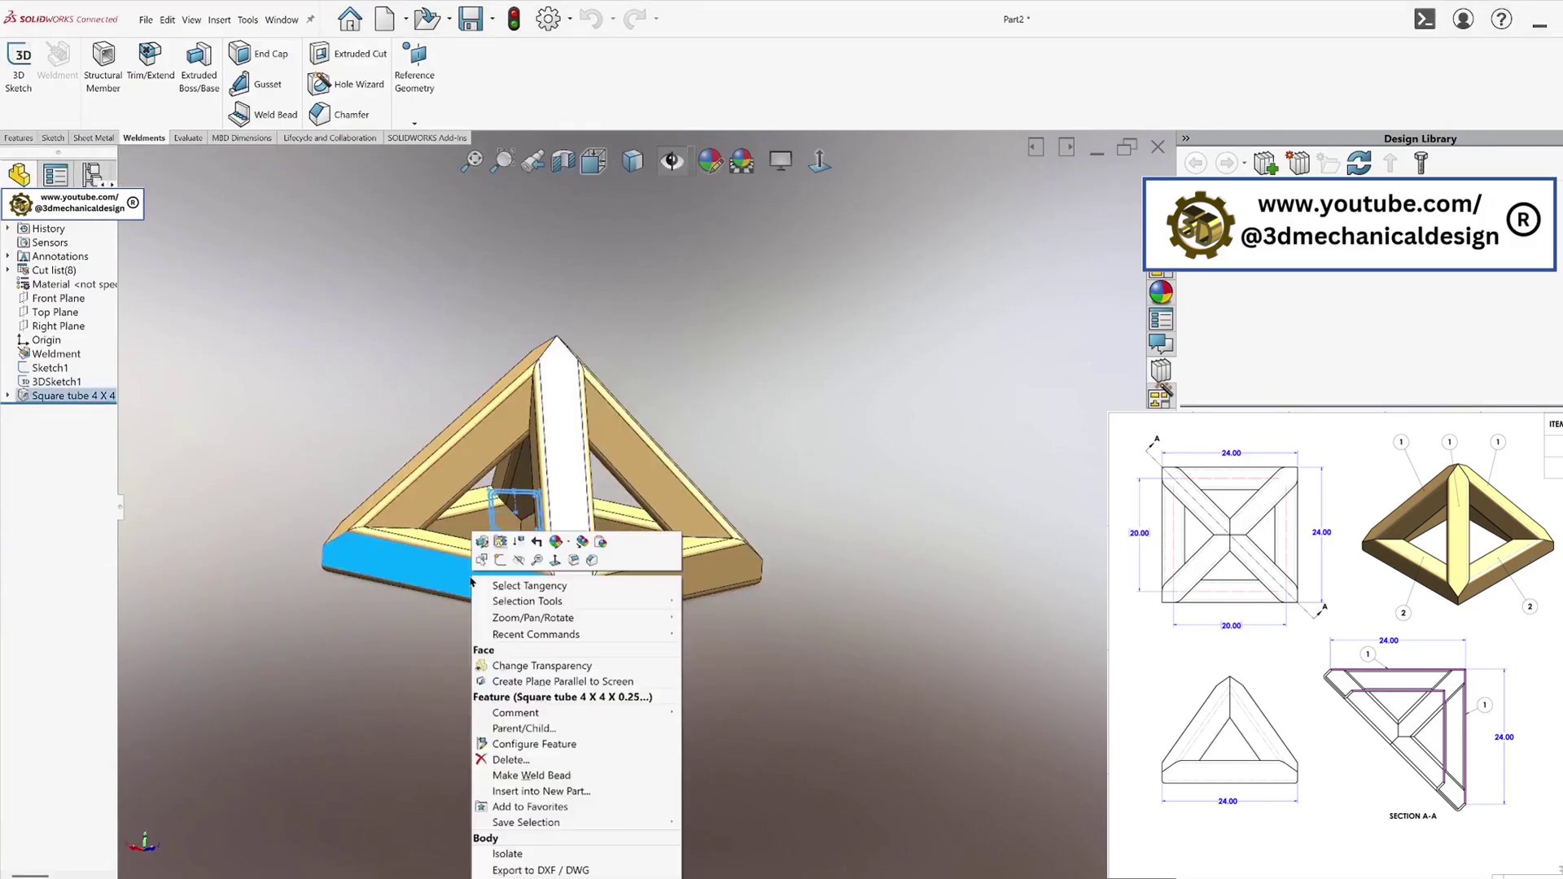